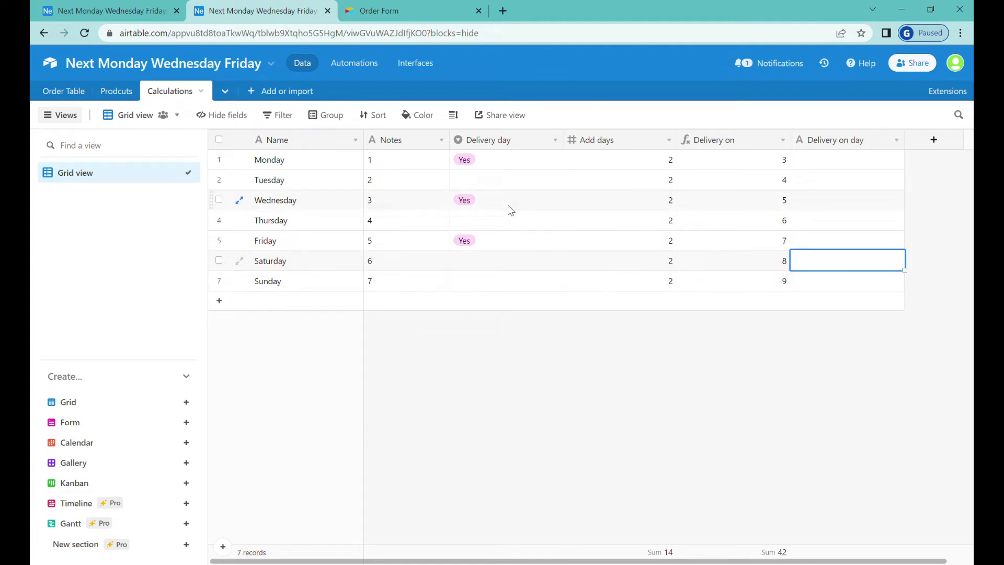
- Apply the edited formula and review the orders' Order Date values and Monday's Add days
left_click(291, 178)
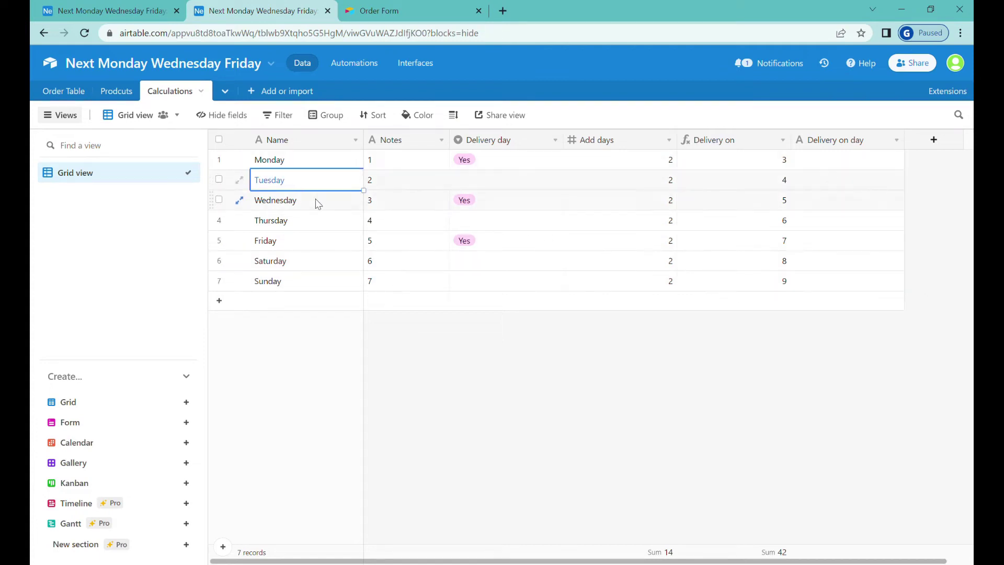
key("ctrl+Page_Up")
left_click(629, 377)
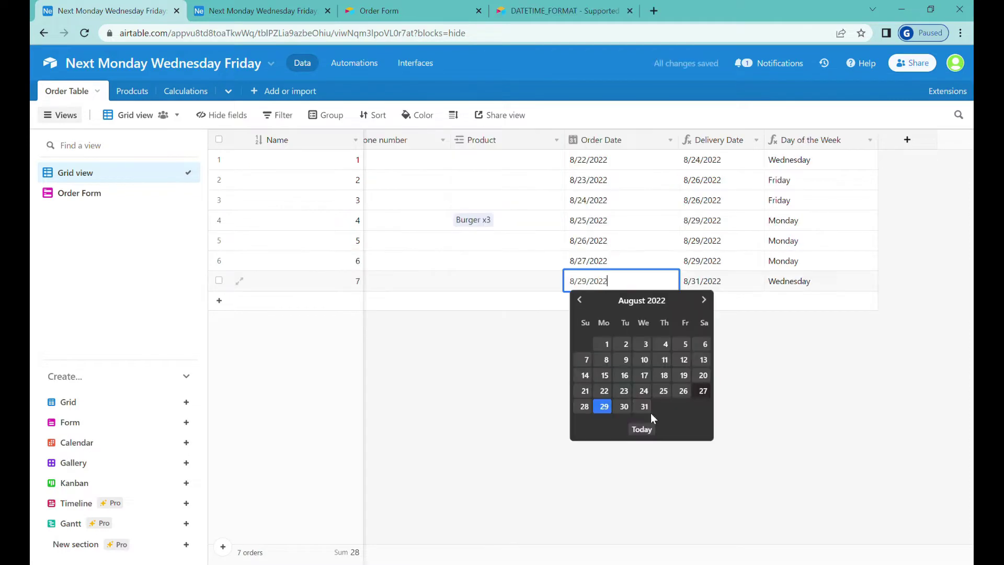
left_click(650, 412)
key("Up")
key("Up")
key("Up")
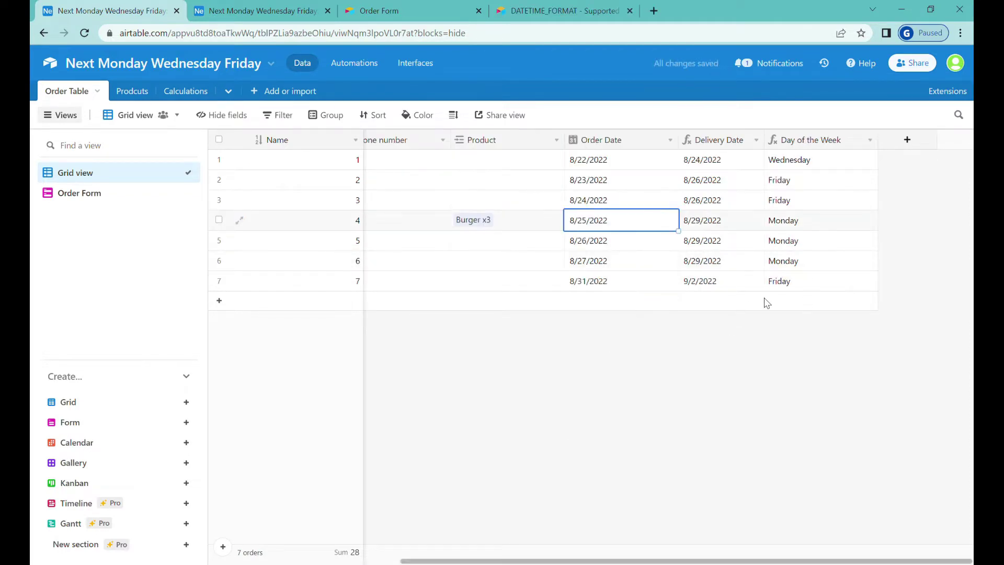
left_click(612, 285)
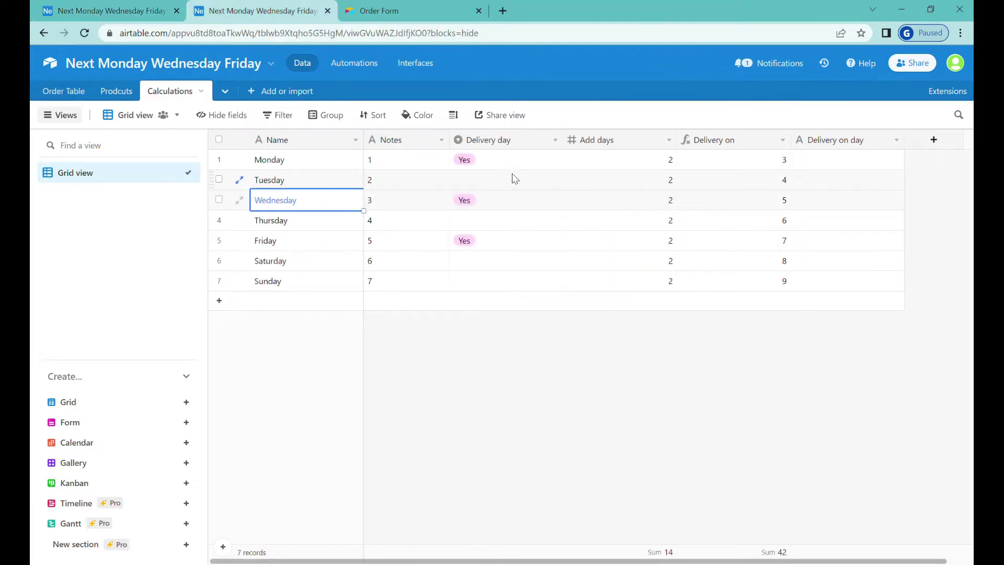
left_click(627, 164)
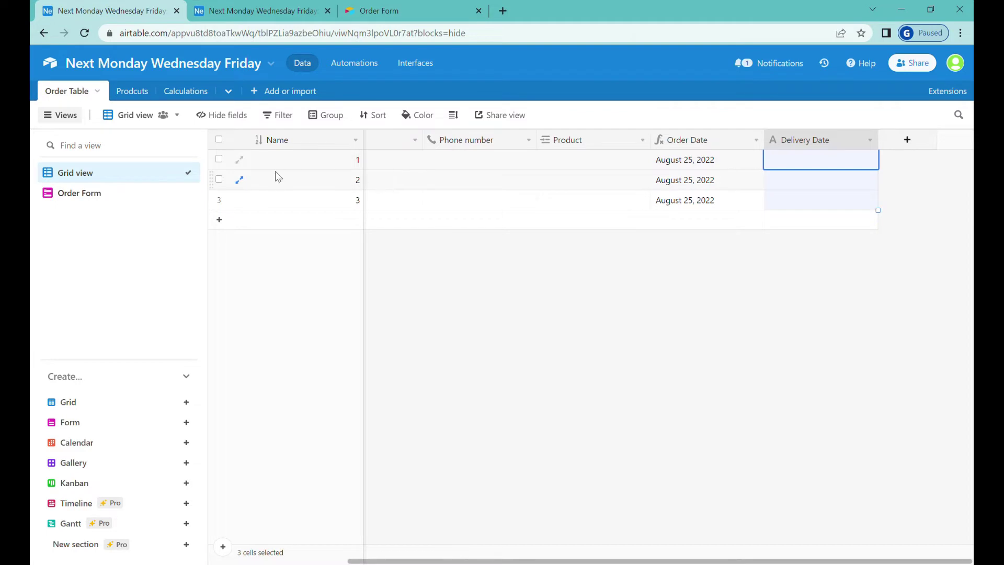
left_click(277, 177)
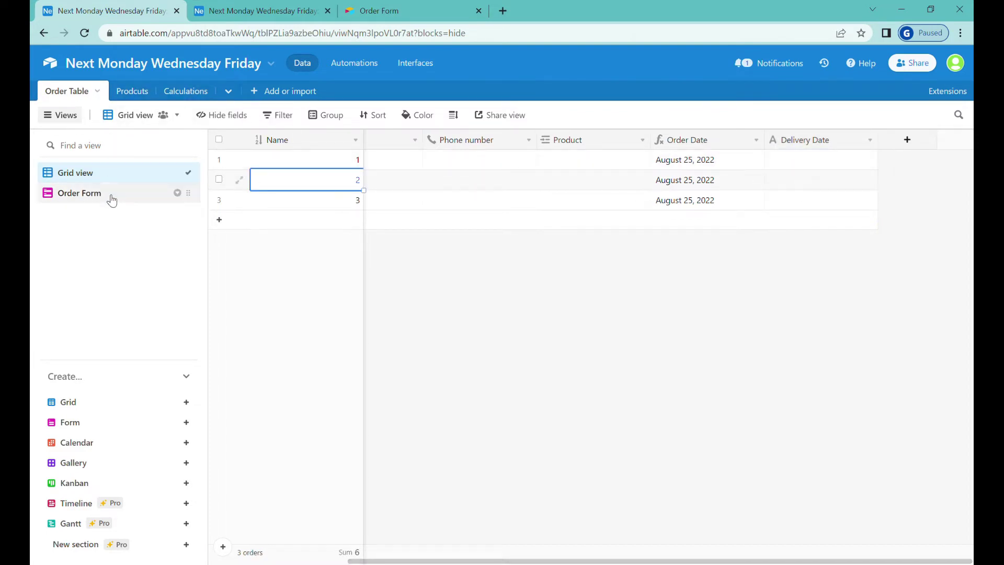
- Submit a Burger x3 order with the customer's name and phone on the Order Form
left_click(397, 8)
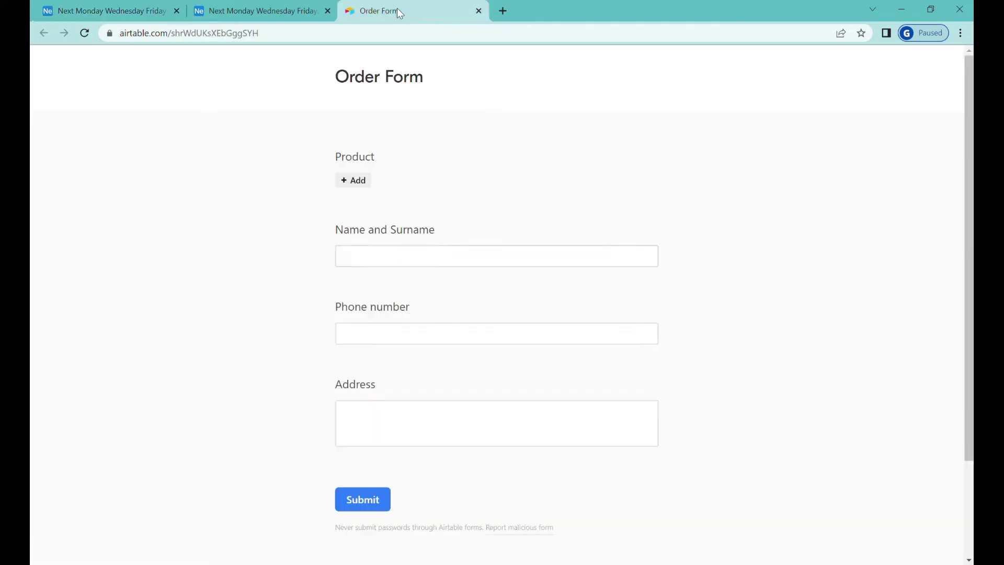
left_click(351, 182)
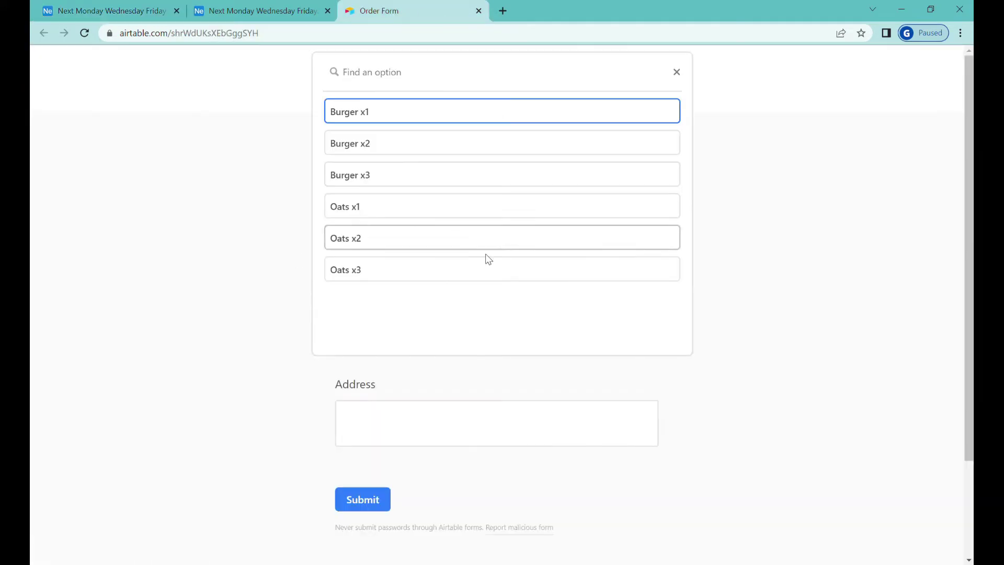
left_click(381, 173)
left_click(416, 290)
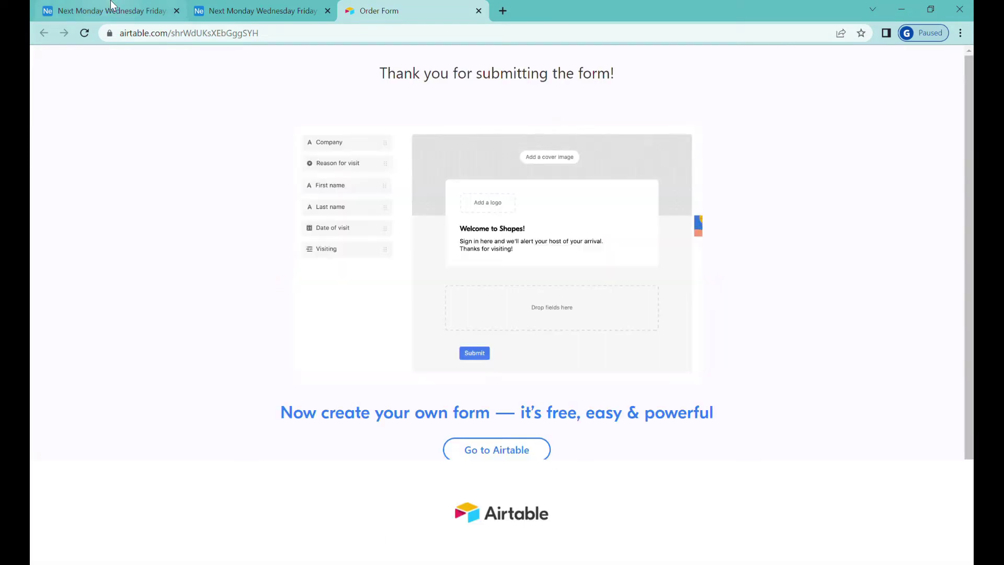
left_click(111, 8)
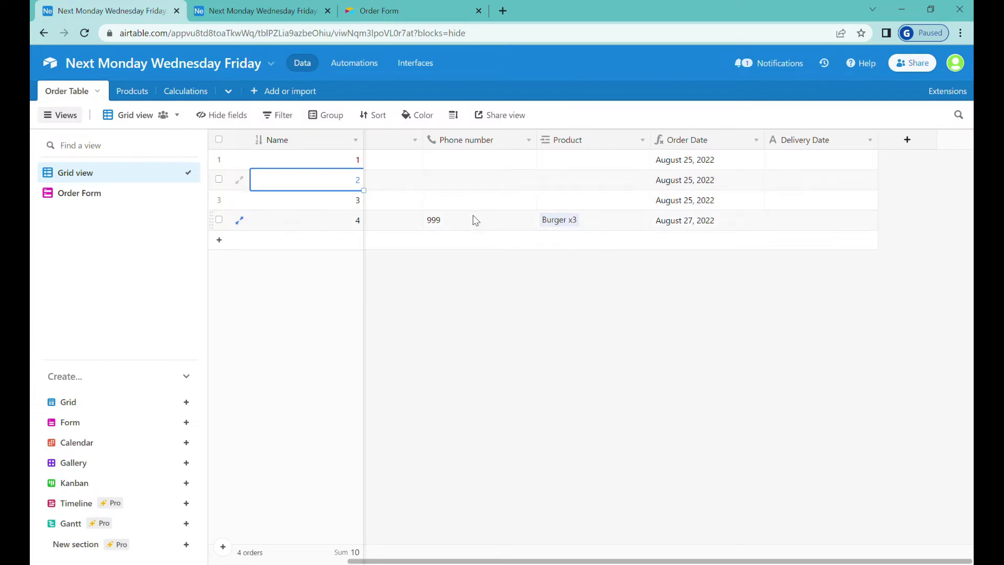
left_click(710, 224)
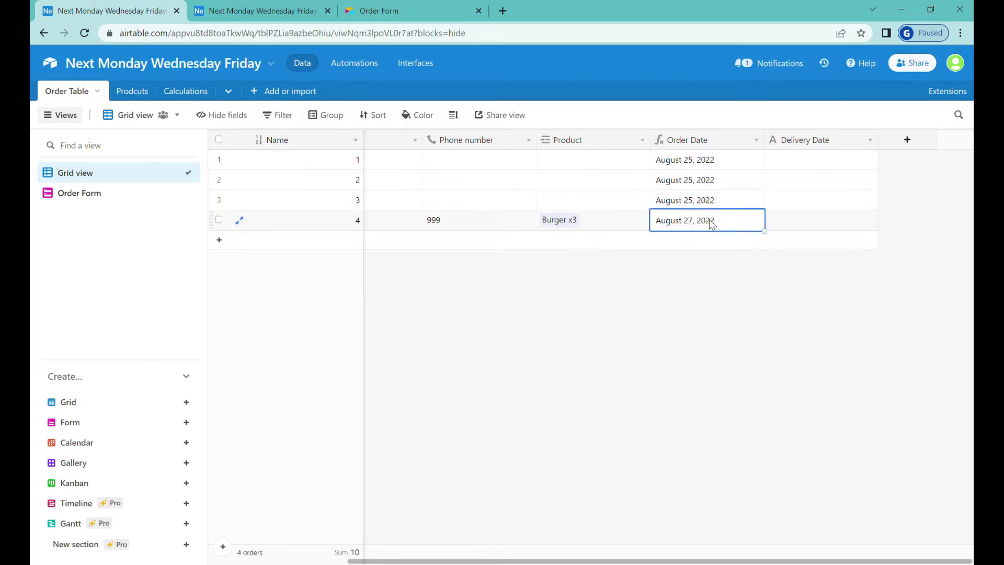
left_click(757, 141)
left_click(735, 157)
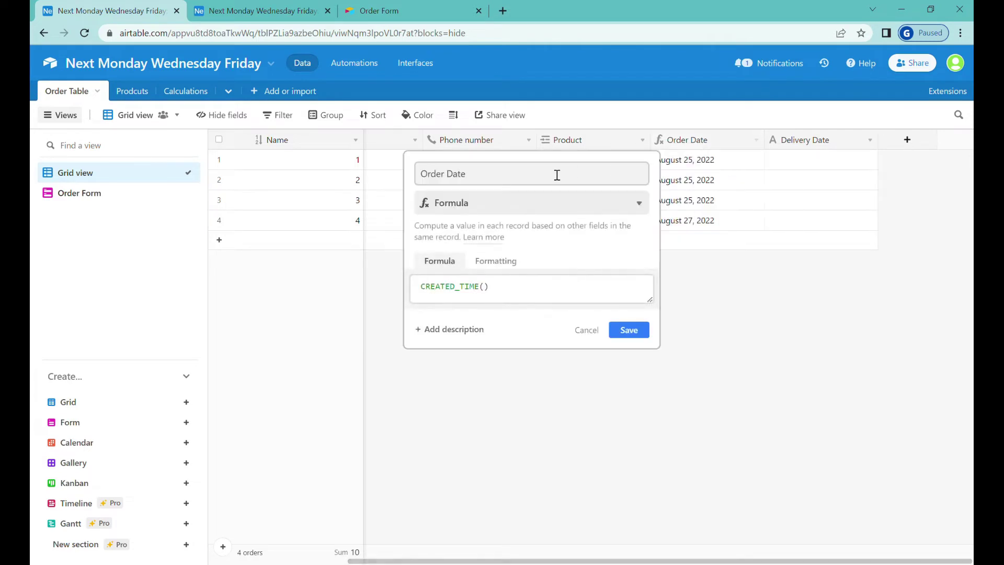
left_click(469, 297)
left_click(496, 297)
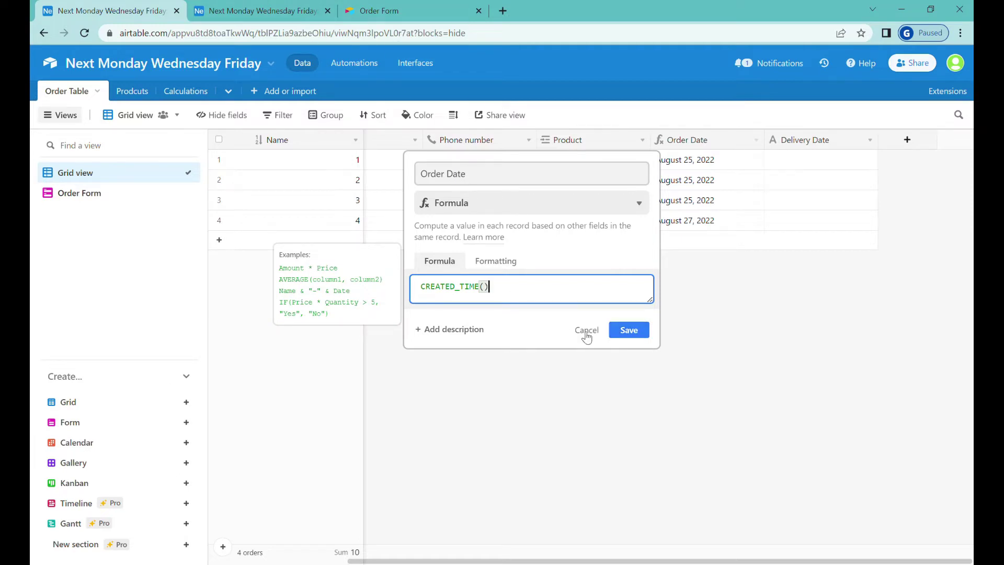
left_click(629, 330)
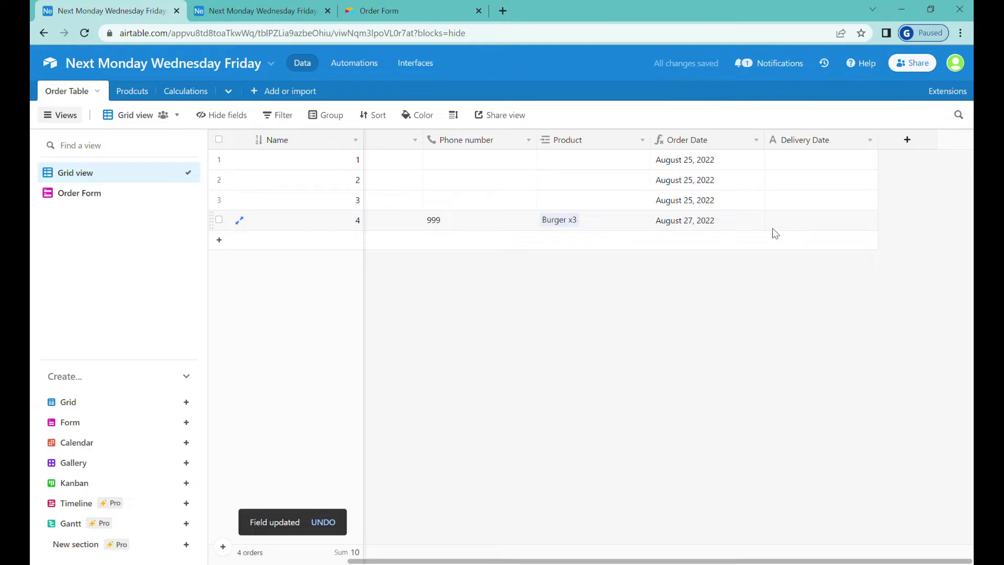
left_click(811, 222)
left_click(713, 223)
left_click(799, 224)
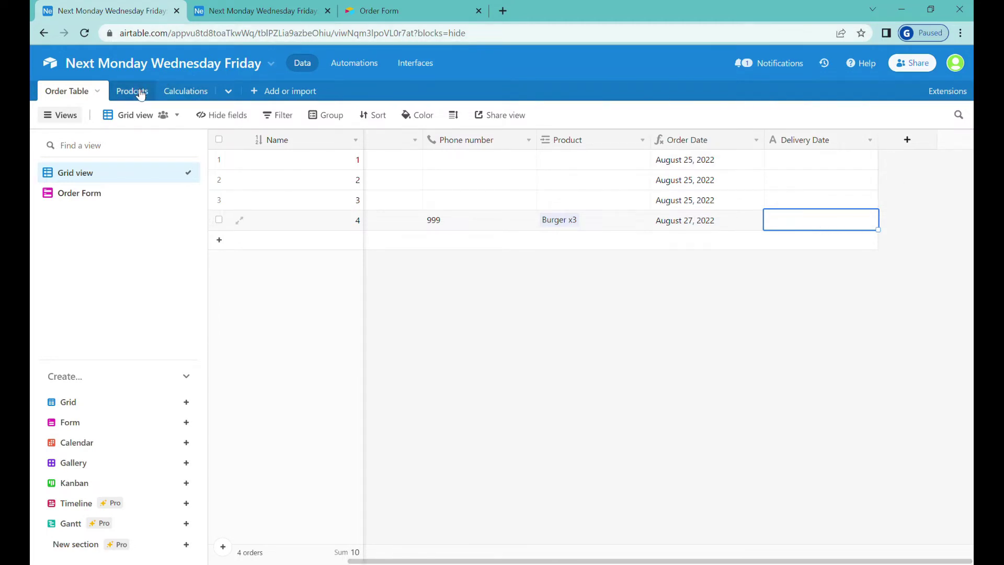
left_click(251, 10)
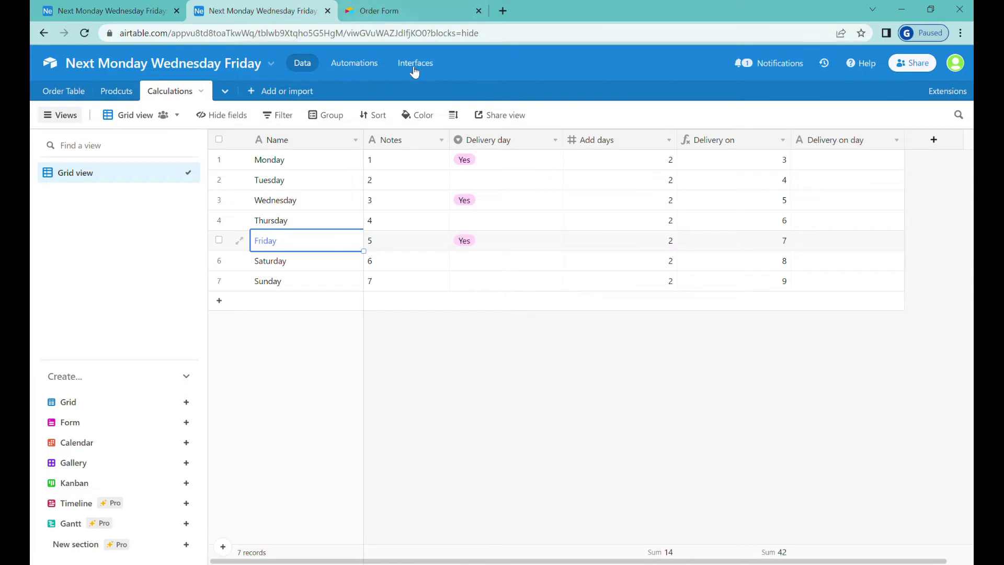
left_click(308, 166)
left_click(311, 207)
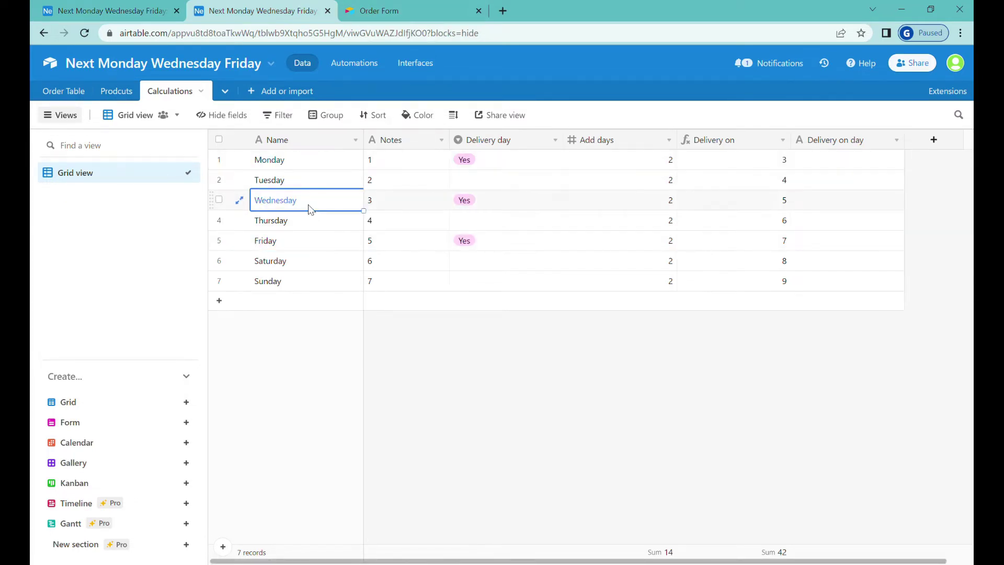
left_click(293, 244)
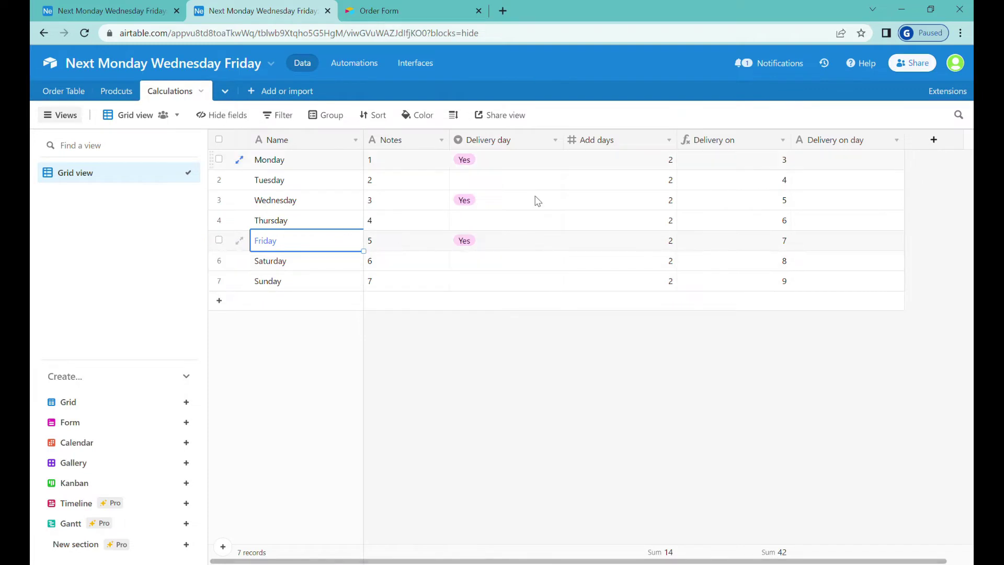
left_click(496, 165)
left_click(507, 204)
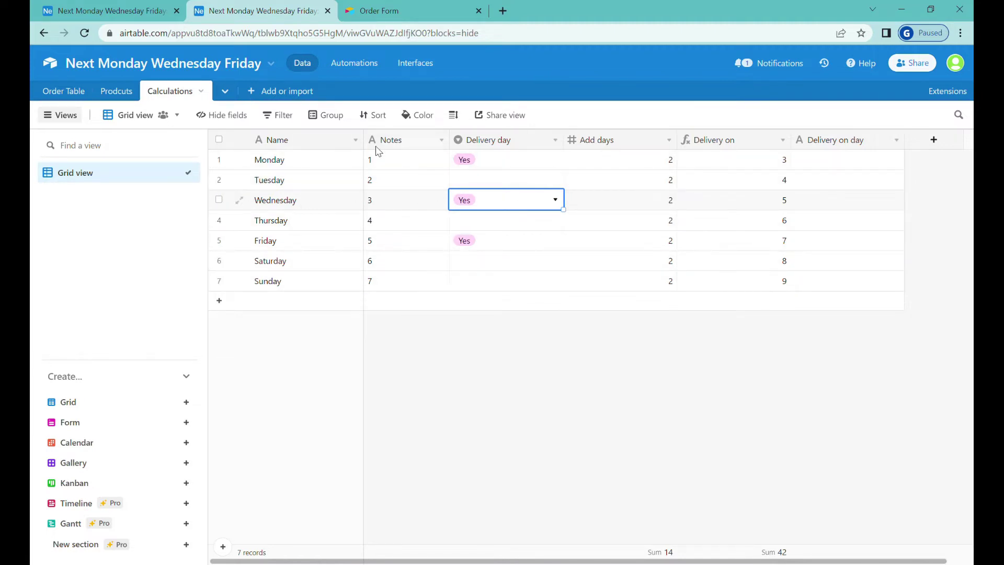
left_click_drag(378, 158, 654, 220)
left_click(523, 198)
left_click(646, 162)
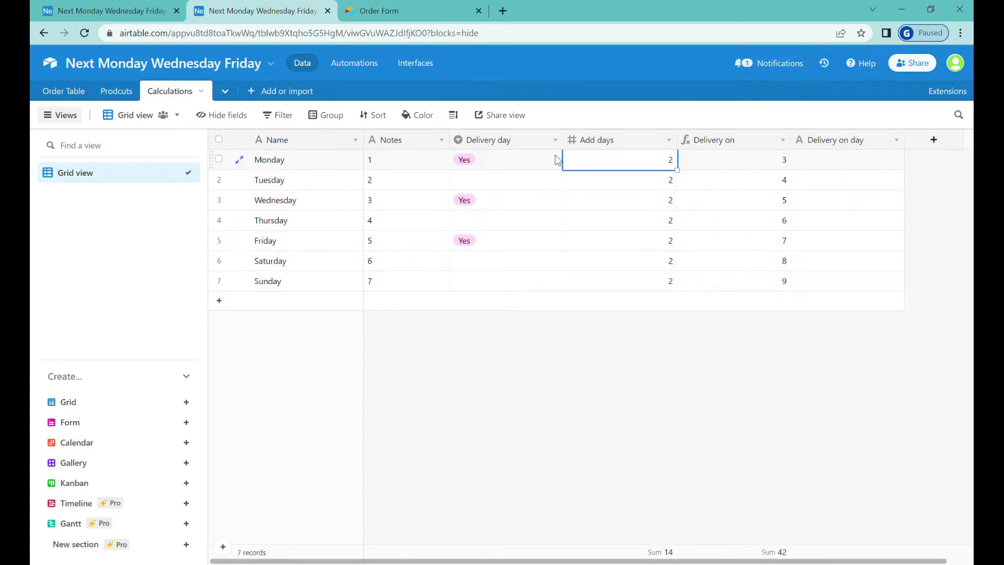
left_click(644, 203)
left_click(639, 260)
left_click_drag(408, 164, 408, 202)
left_click(284, 168)
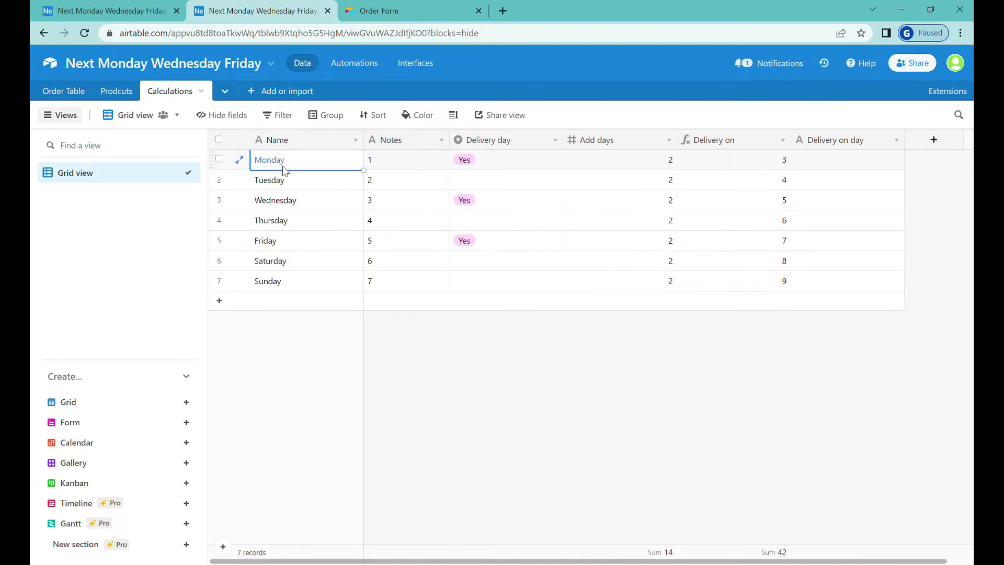
left_click(418, 167)
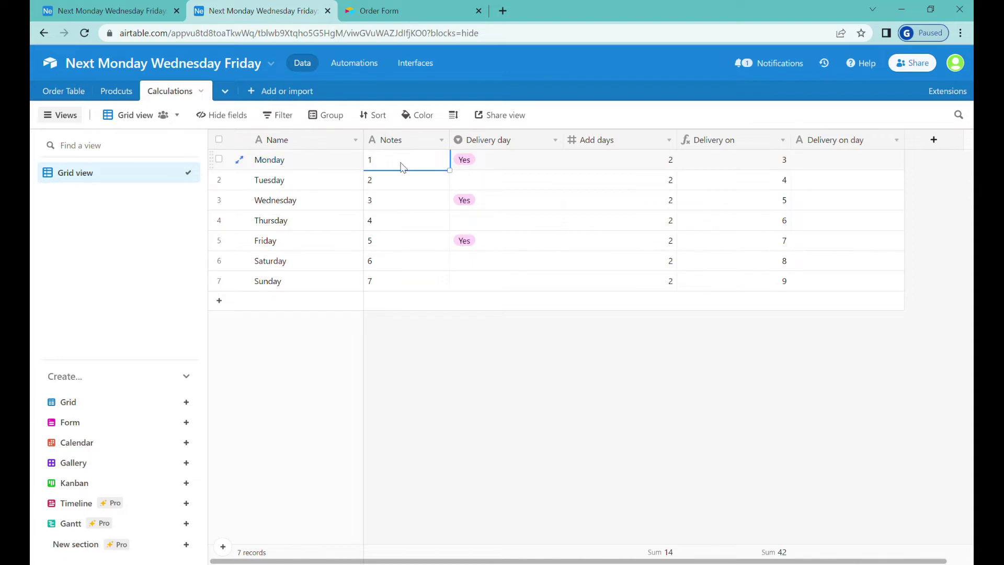
left_click(283, 281)
left_click(394, 281)
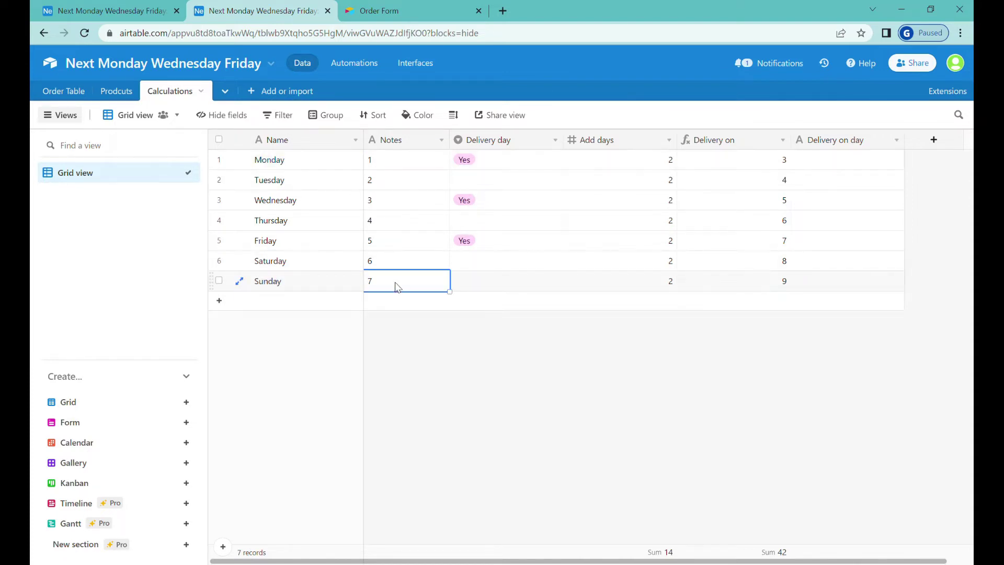
left_click(156, 12)
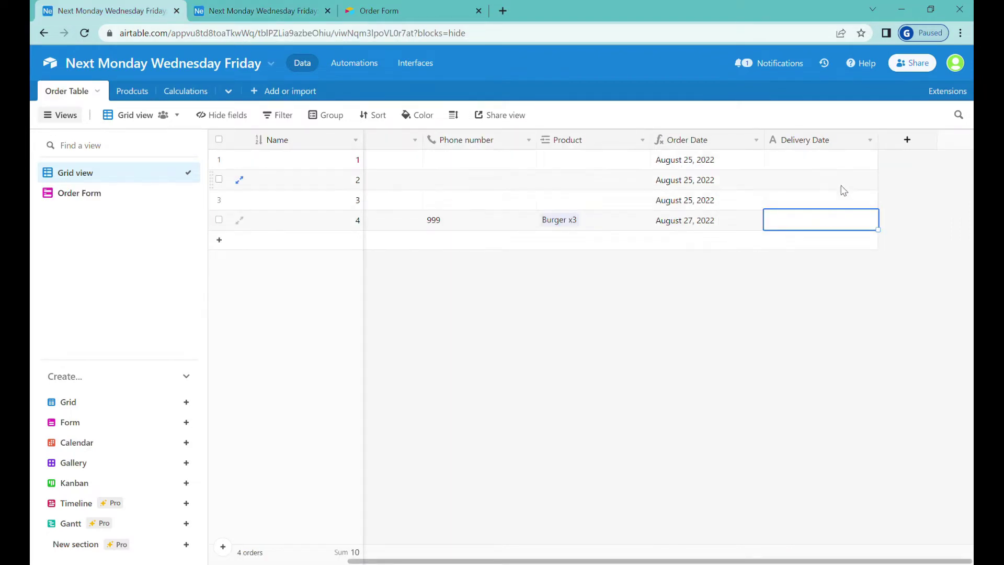
- Change Delivery Date to a formula field with WEEKDAY({Order Date})
left_click(869, 139)
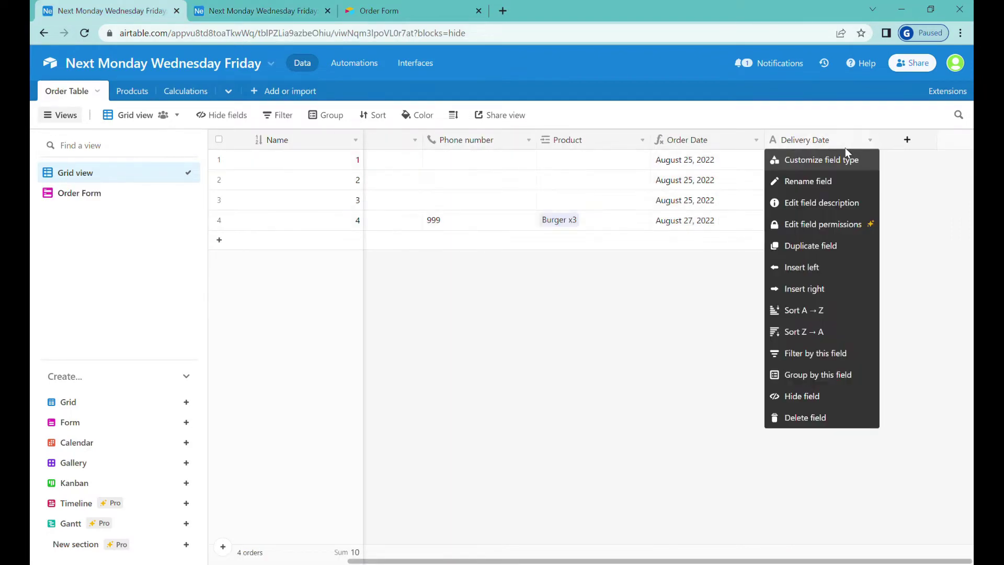
left_click(821, 161)
left_click(500, 208)
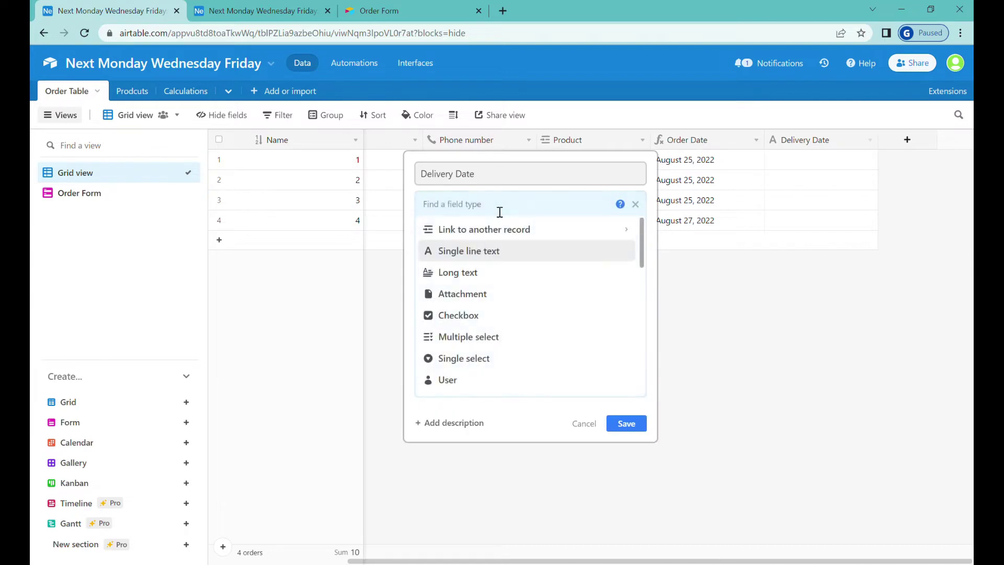
type("fo")
left_click(497, 225)
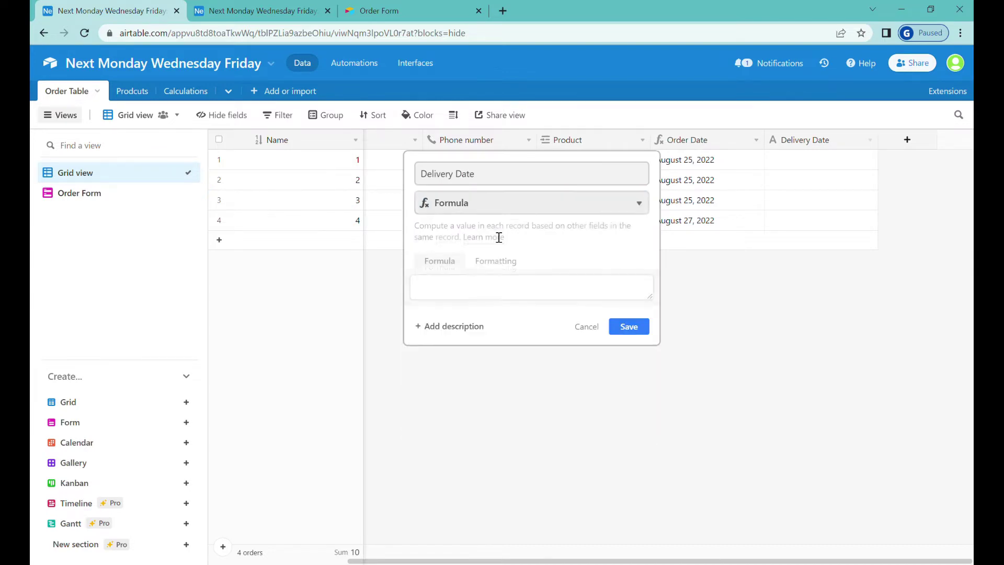
left_click(456, 299)
type("W")
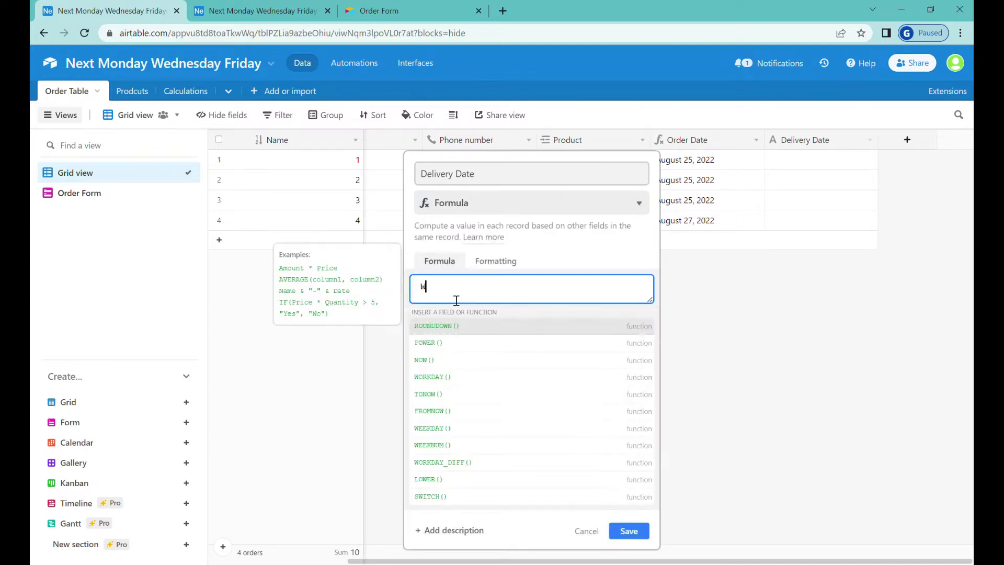
type("ee")
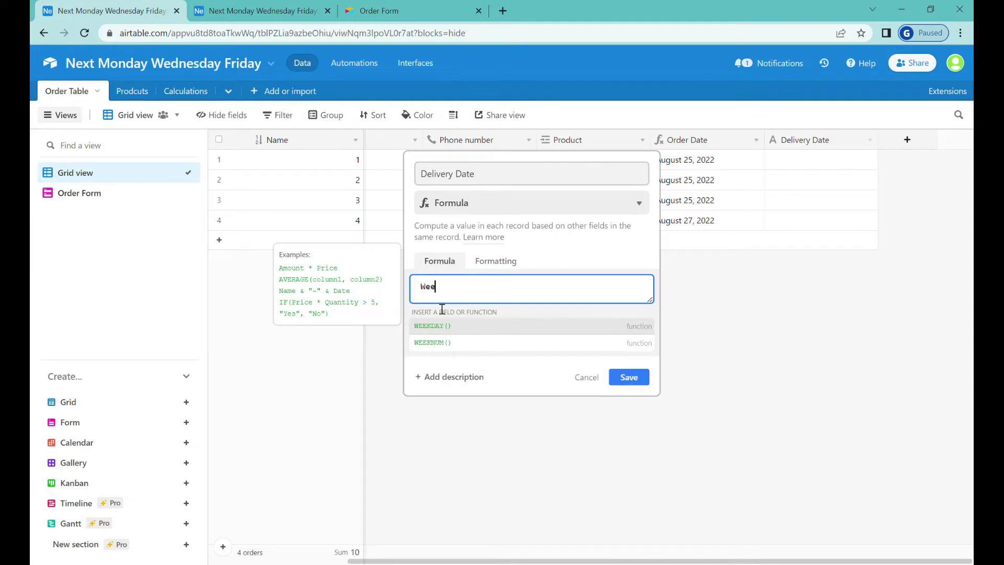
left_click(454, 328)
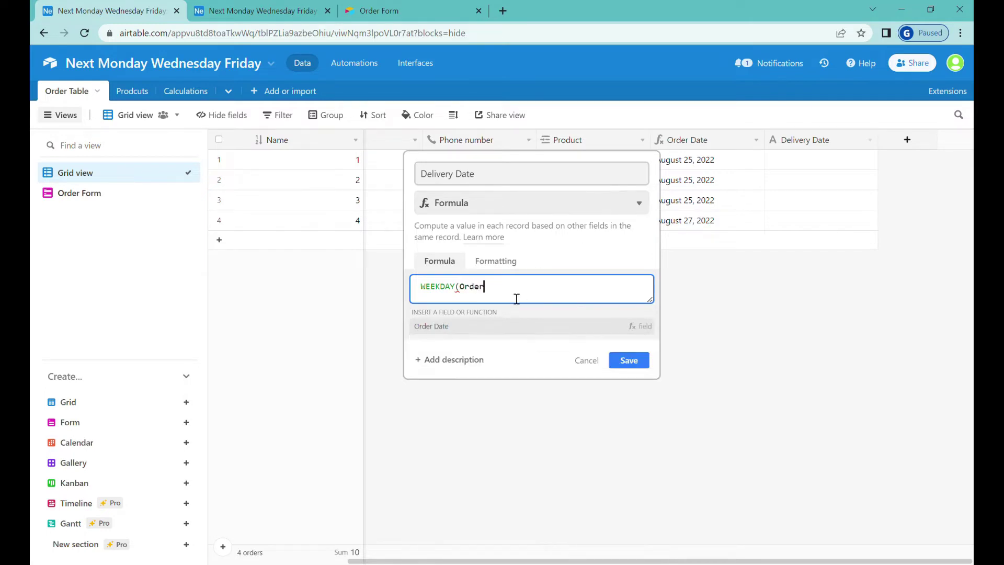
left_click(489, 331)
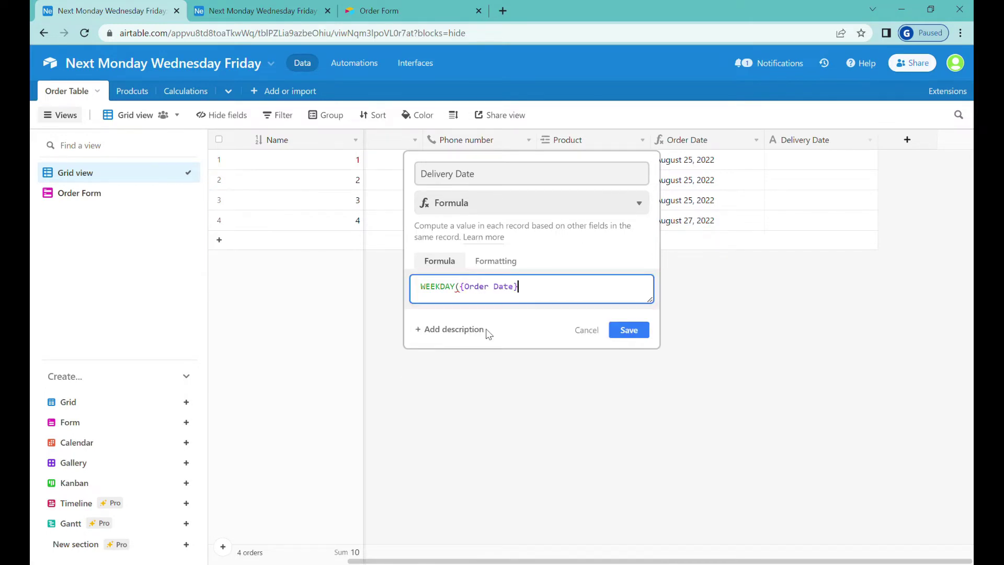
left_click(628, 330)
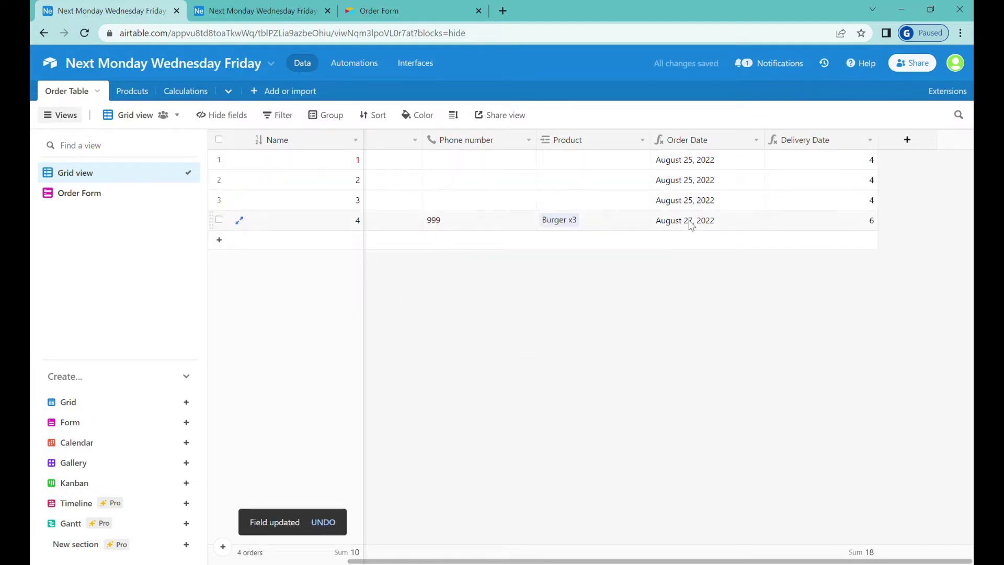
- Compare order dates with Delivery Date results: 4 for August 25 orders, 6 for order 4
left_click(674, 164)
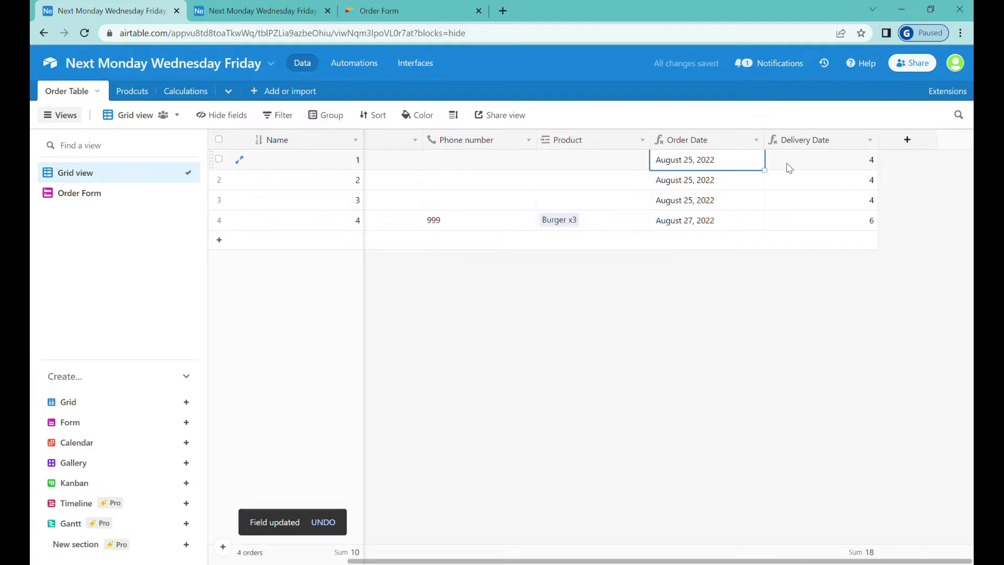
left_click(829, 165)
left_click(688, 228)
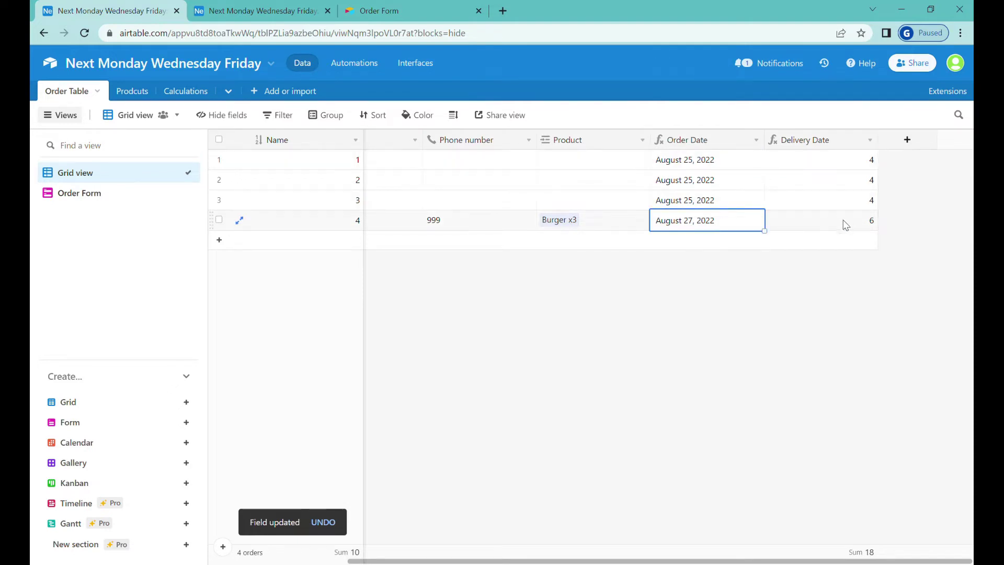
left_click(850, 225)
left_click(679, 225)
left_click(805, 227)
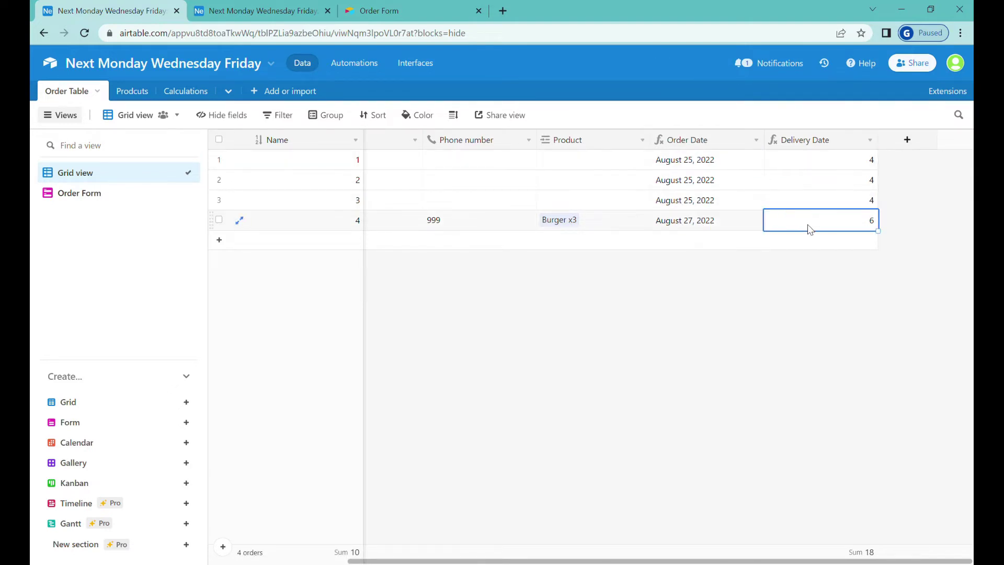
- Review the Calculations weekday numbers and Add days, noting Monday, Wednesday, Friday as delivery days
left_click(184, 93)
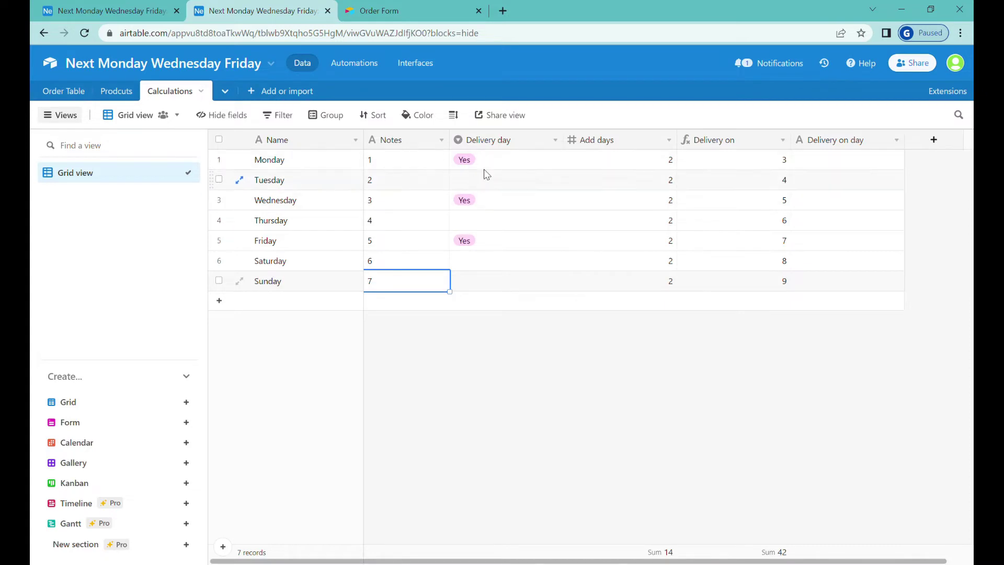
left_click(410, 166)
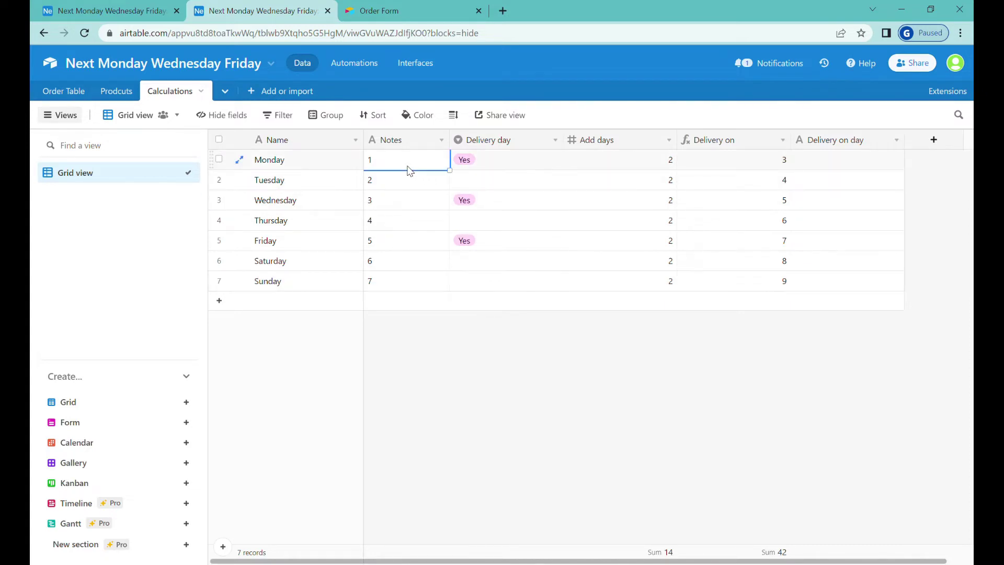
left_click(422, 265)
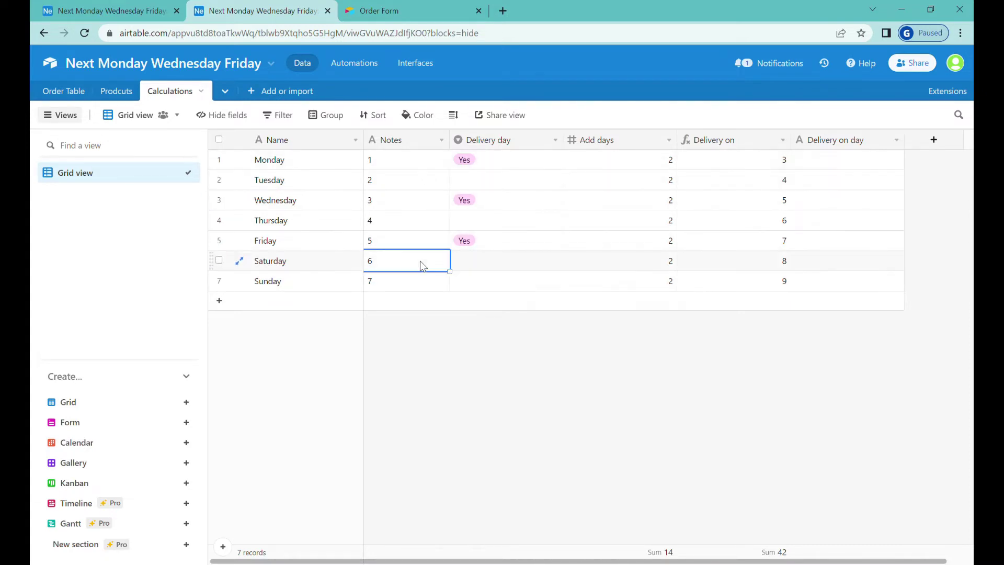
left_click(654, 267)
left_click_drag(639, 167, 648, 287)
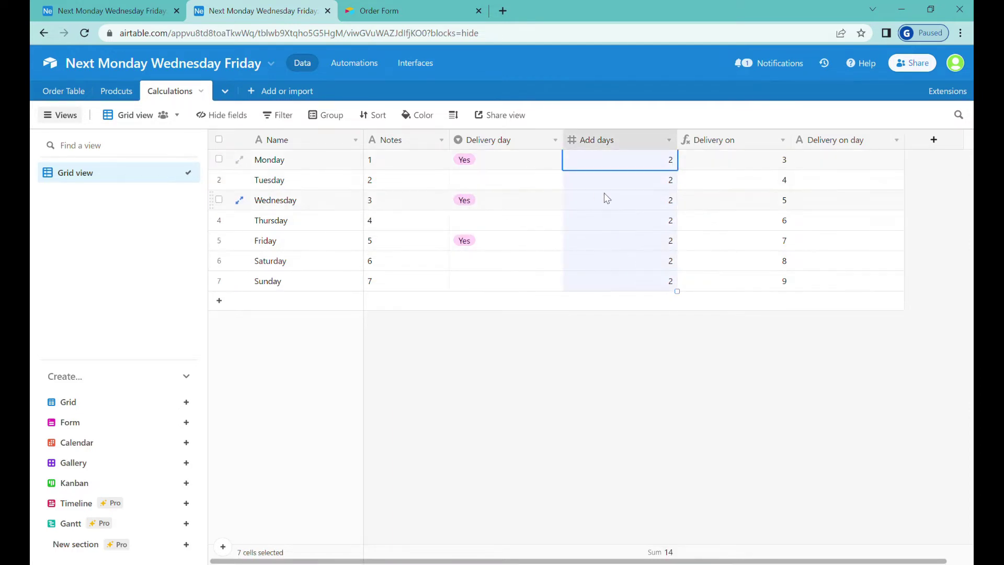
left_click(329, 166)
left_click(307, 199)
left_click(303, 240)
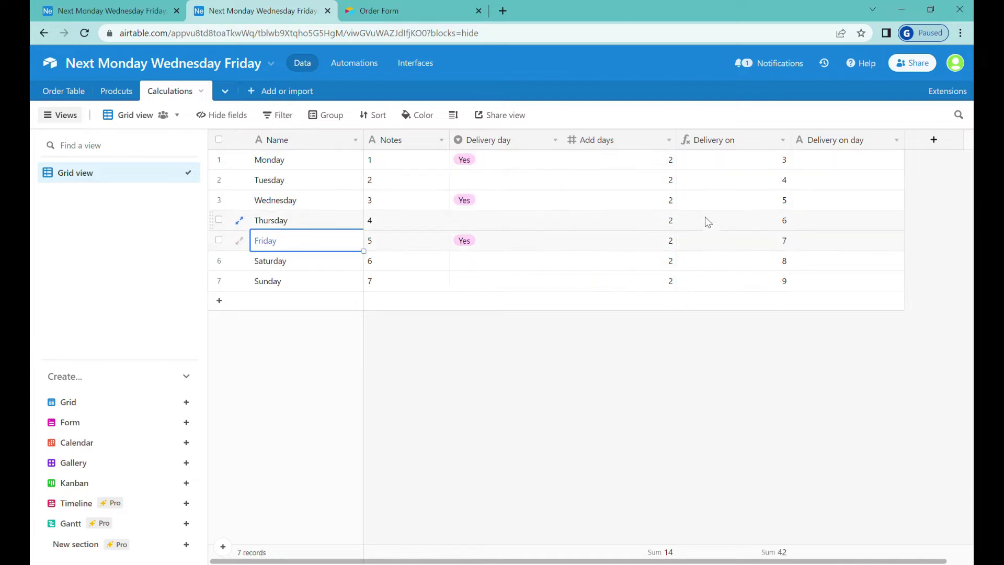
left_click(662, 164)
left_click(765, 169)
- Copy Wednesday into Monday's Delivery on day cell
left_click(302, 204)
key("ctrl+c")
left_click(839, 164)
key("ctrl+v")
- Change Tuesday's Add days to 3
left_click(647, 187)
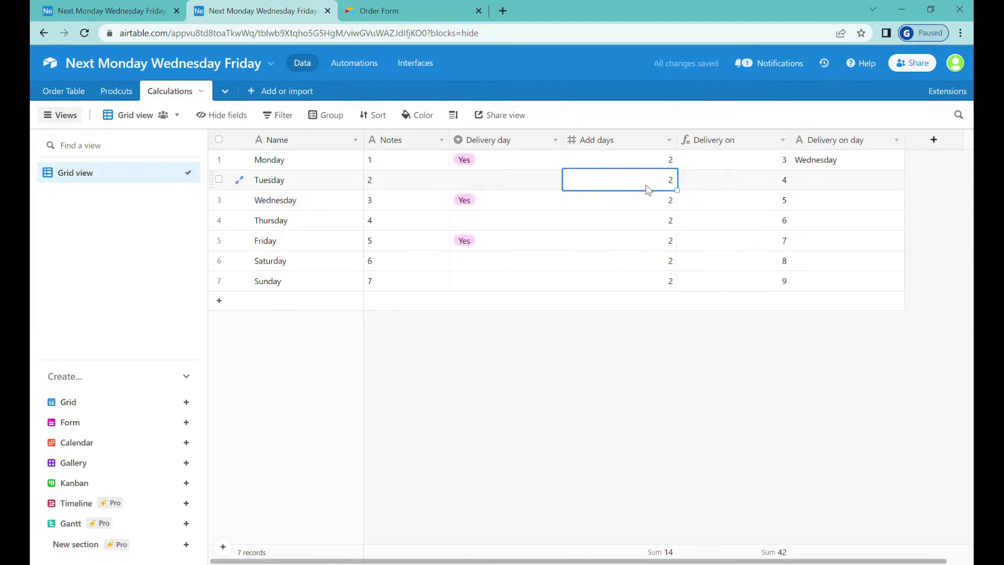
left_click(319, 188)
left_click(654, 182)
left_click(771, 182)
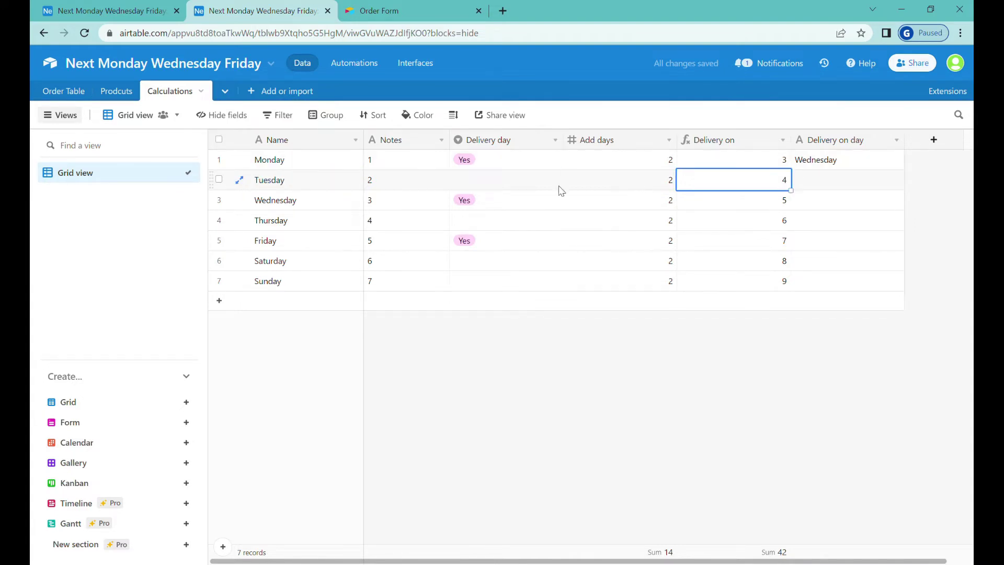
left_click(329, 225)
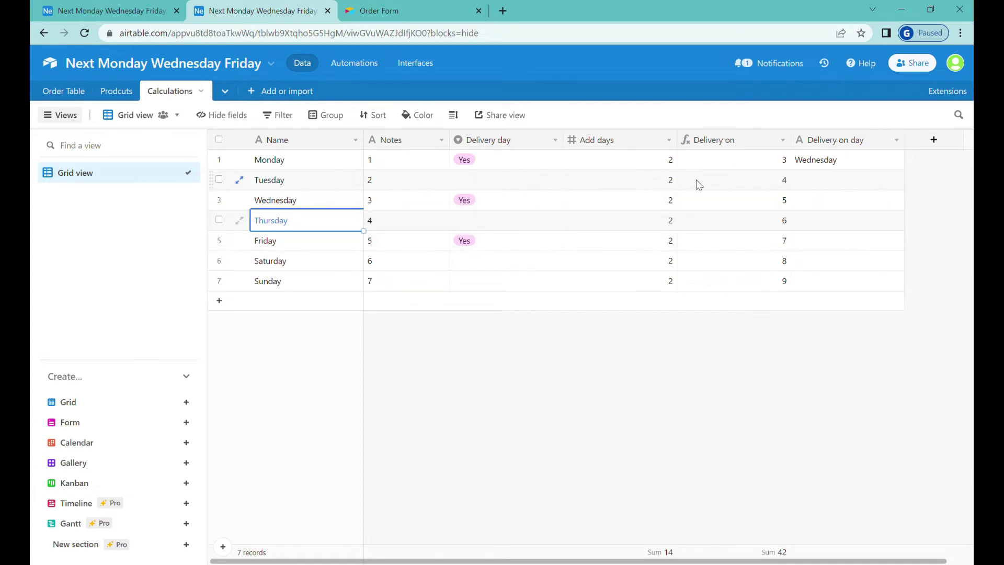
left_click(653, 184)
type("3")
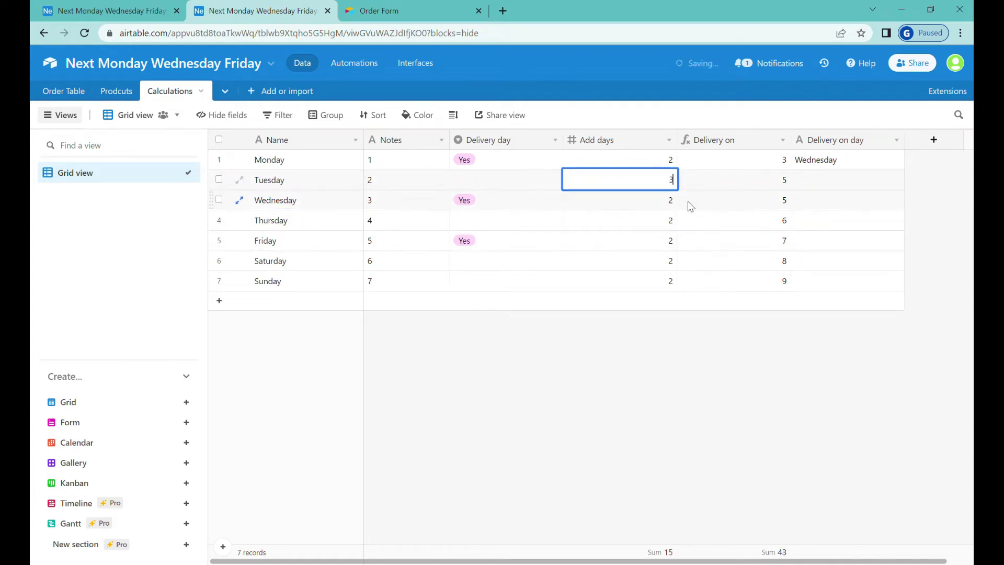
left_click(639, 207)
left_click(665, 185)
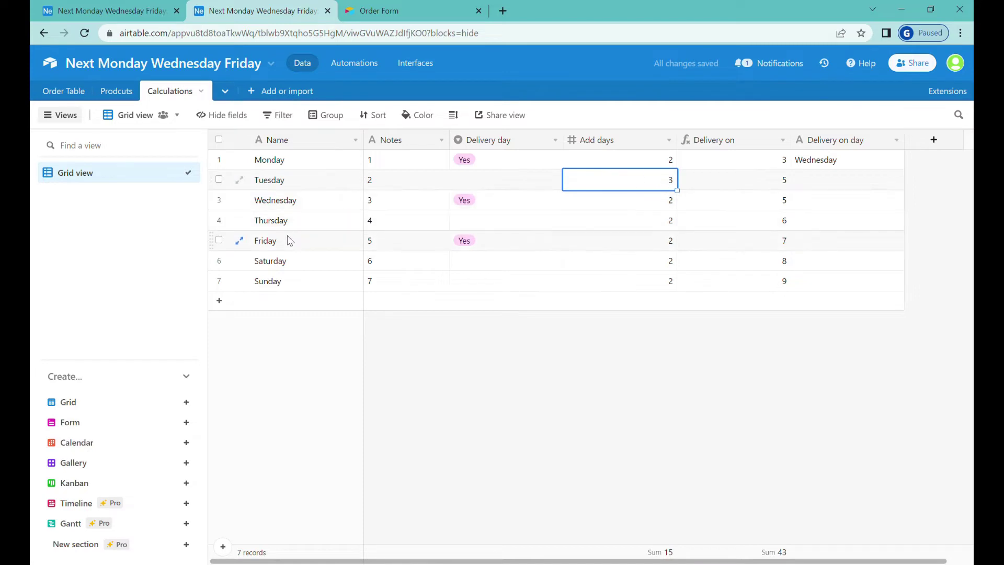
- Paste Friday into Tuesday's Delivery on day, now giving Delivery on 5
left_click(291, 239)
key("ctrl+c")
left_click(682, 183)
left_click(814, 186)
key("ctrl+v")
left_click(742, 184)
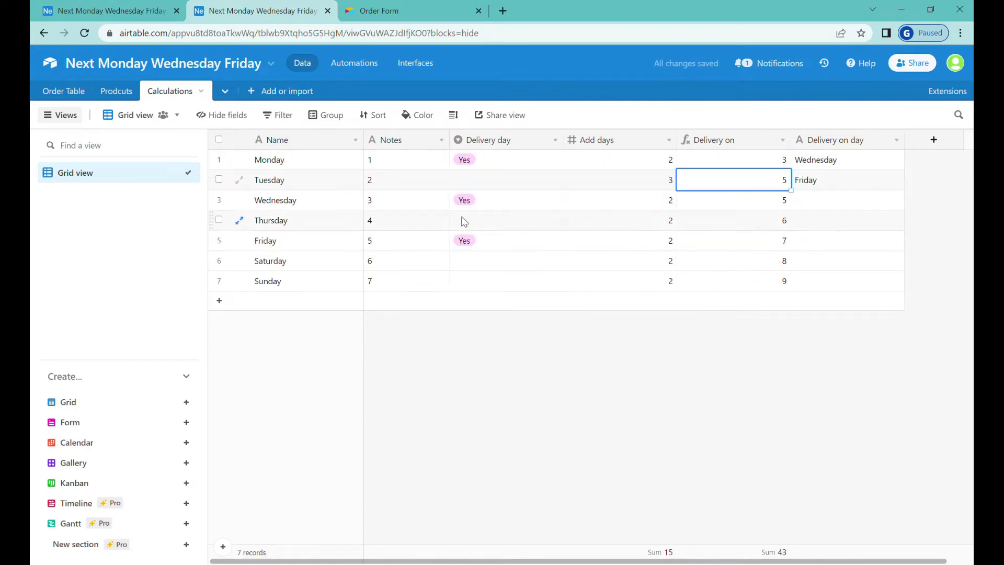
- Set Wednesday's Delivery on day to Friday
left_click(397, 241)
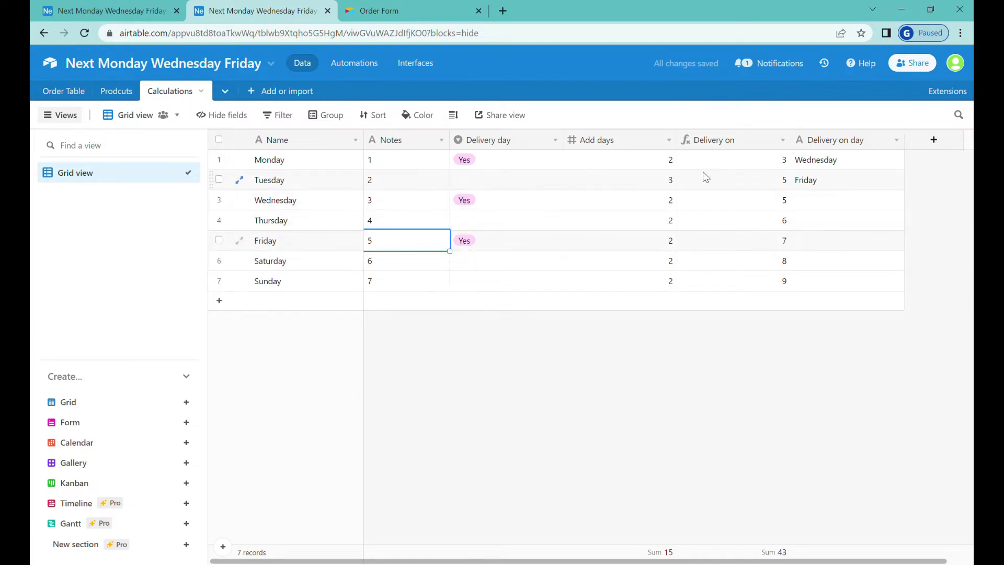
left_click(652, 186)
left_click(647, 202)
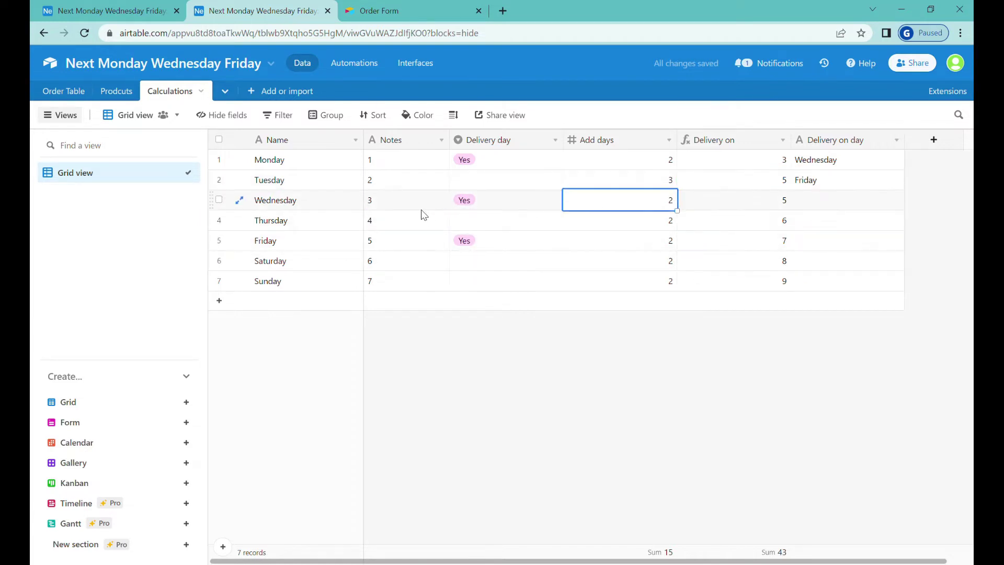
left_click(381, 206)
left_click(761, 204)
left_click(827, 205)
left_click(818, 183)
key("ctrl+c")
left_click(830, 202)
key("ctrl+v")
- Set Thursday's Add days to 4 and its Delivery on day to Monday
left_click(654, 220)
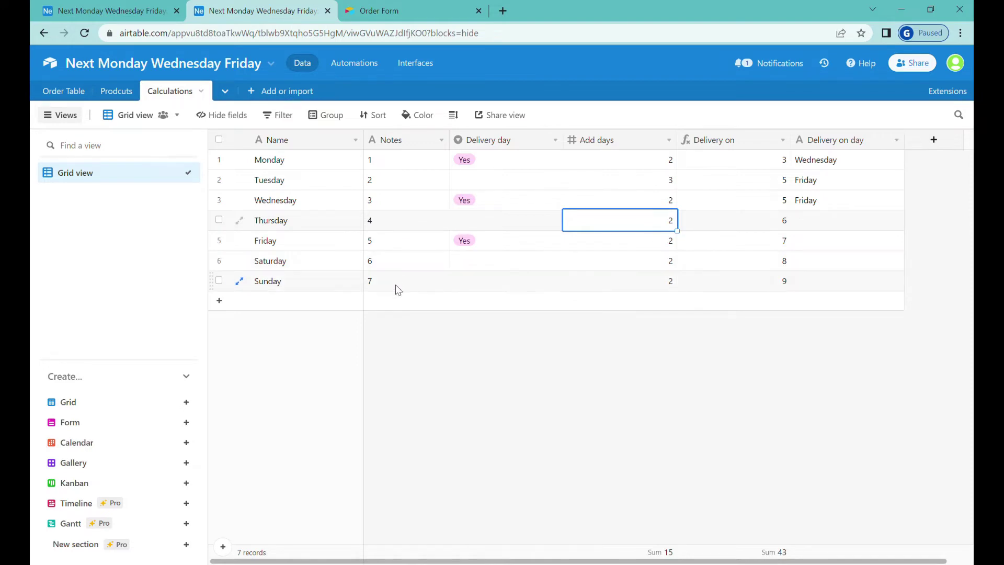
key("ctrl+v")
left_click(737, 231)
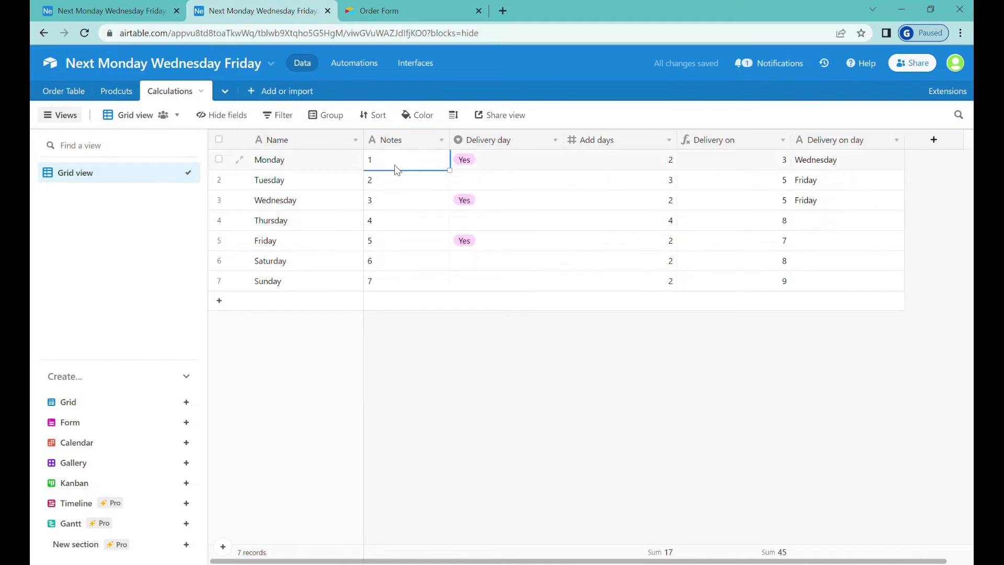
left_click(312, 168)
key("ctrl+c")
left_click(822, 226)
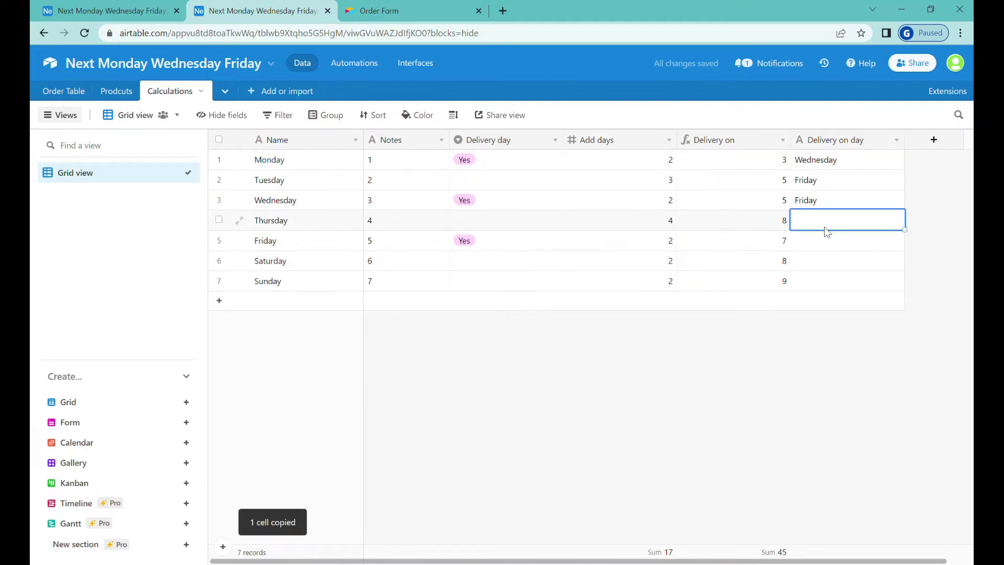
key("ctrl+v")
left_click(295, 230)
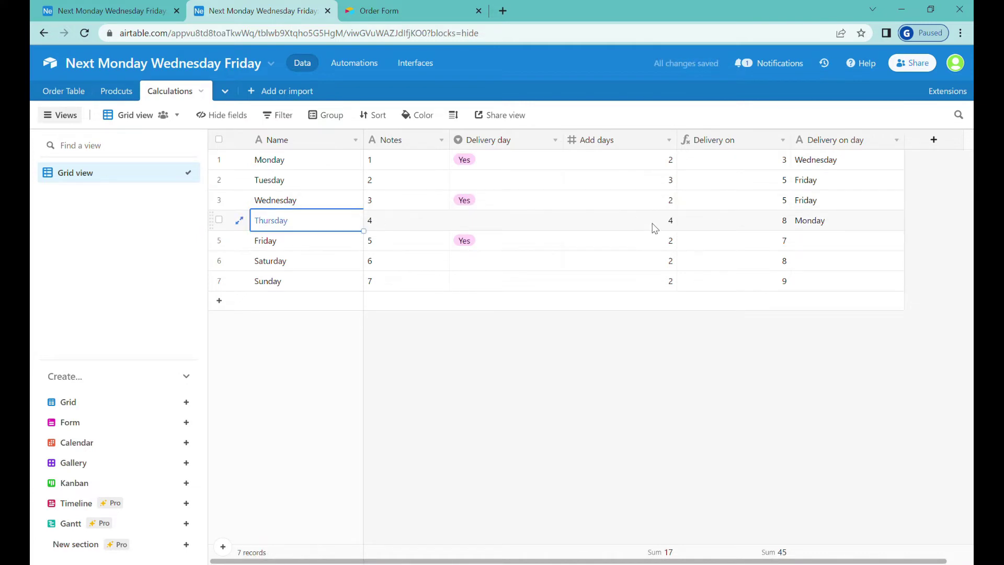
- Set Friday's Add days to 3 (Delivery on 8) and its Delivery on day to Monday
left_click(646, 244)
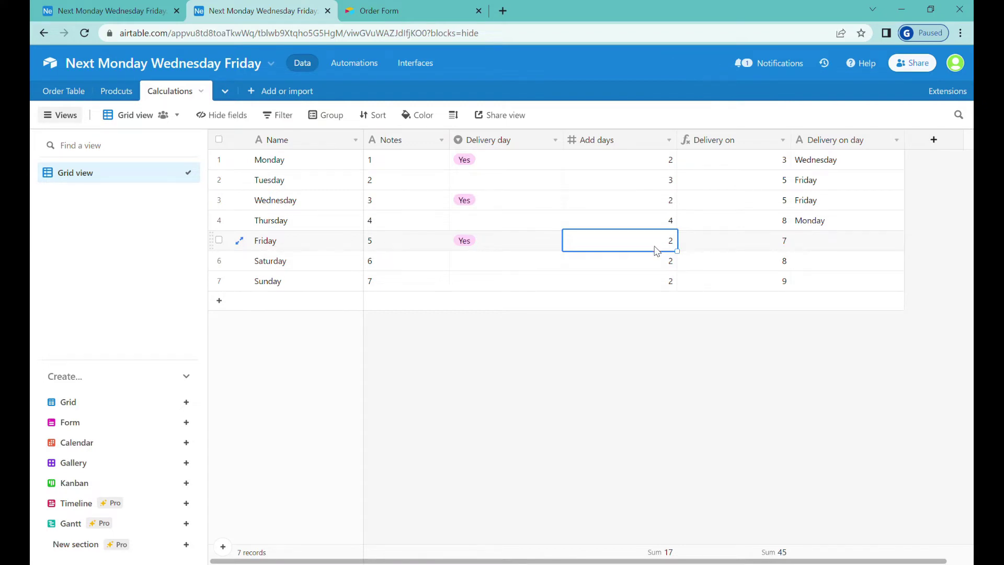
type("3")
left_click(757, 245)
left_click(822, 228)
key("ctrl+c")
left_click(818, 243)
key("ctrl+v")
- Fill Monday down into Saturday's Delivery on day
left_click(652, 266)
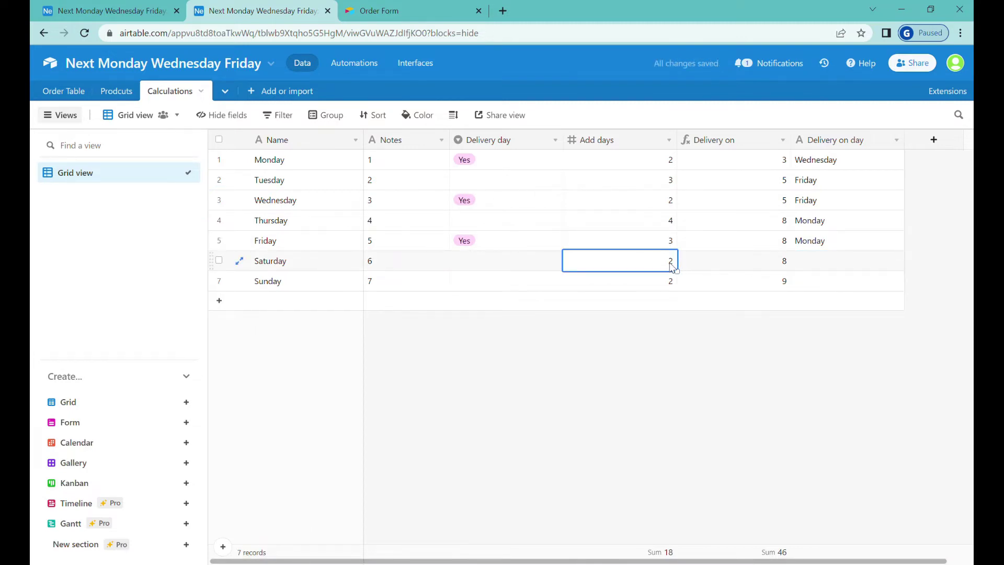
left_click(847, 241)
left_click_drag(905, 252, 898, 268)
left_click(848, 265)
- Set Sunday's Add days to 3
left_click(672, 278)
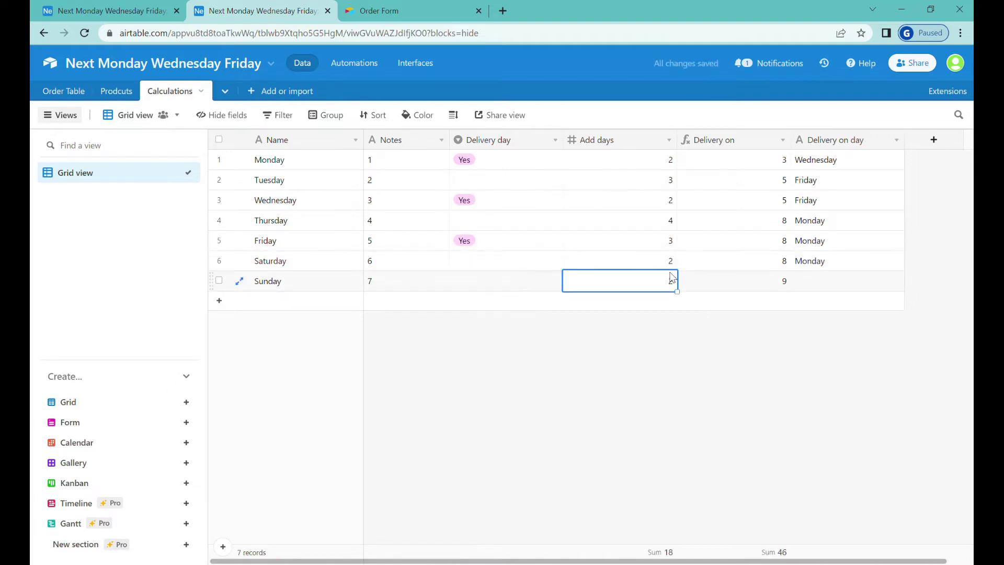
type("2")
left_click(760, 281)
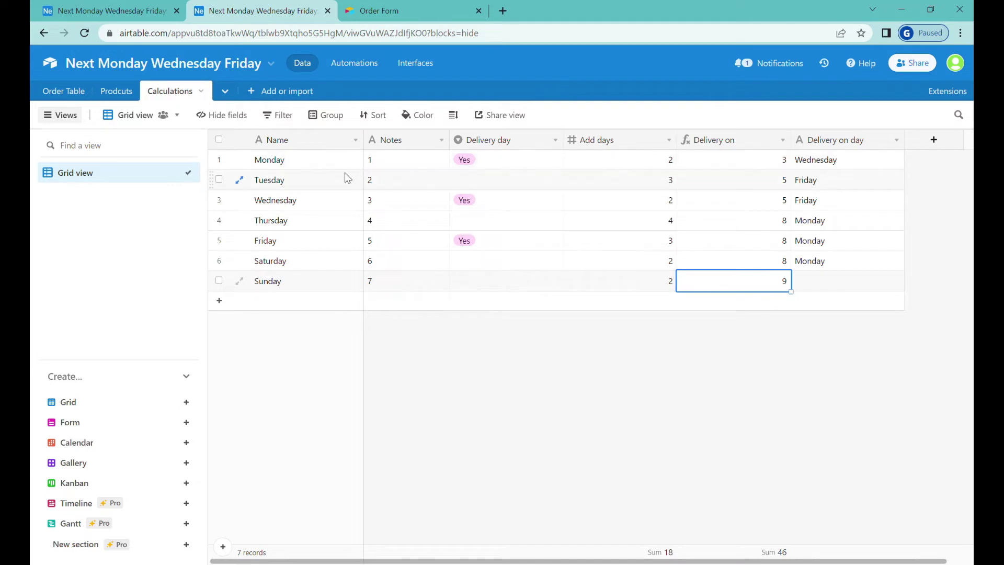
left_click(651, 287)
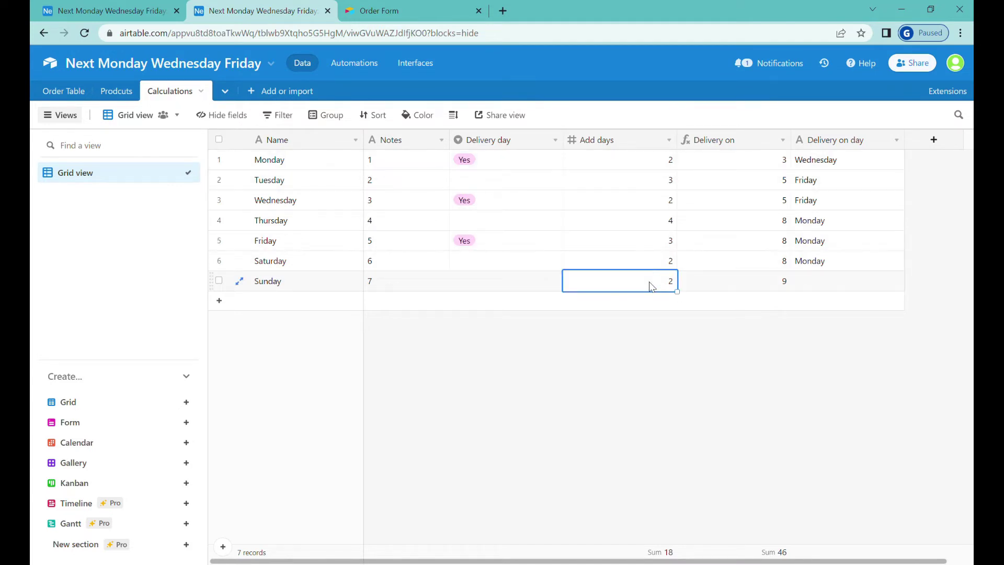
type("3")
left_click(638, 246)
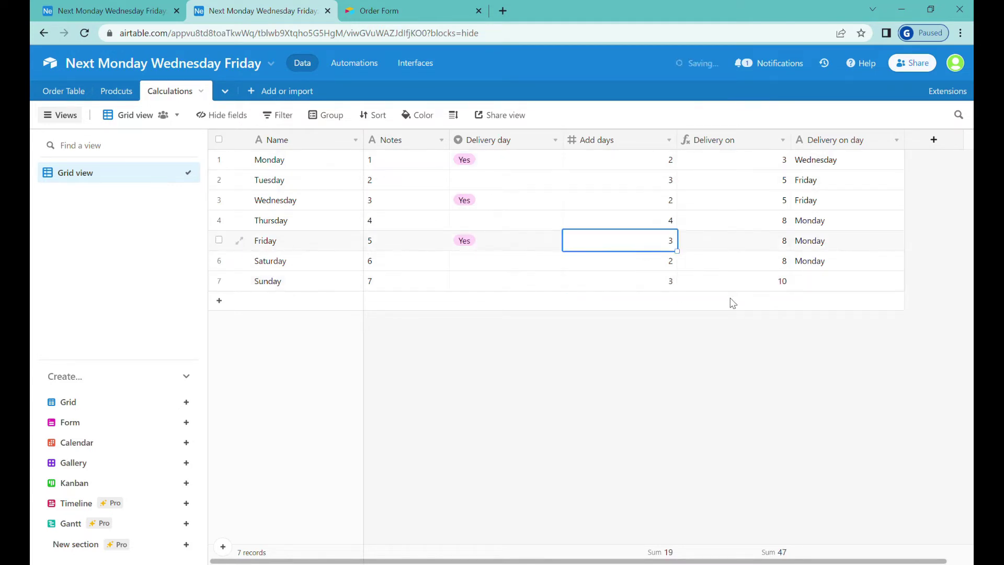
- Paste Wednesday into Sunday's Delivery on day, with Delivery on 10
left_click(829, 267)
left_click(827, 279)
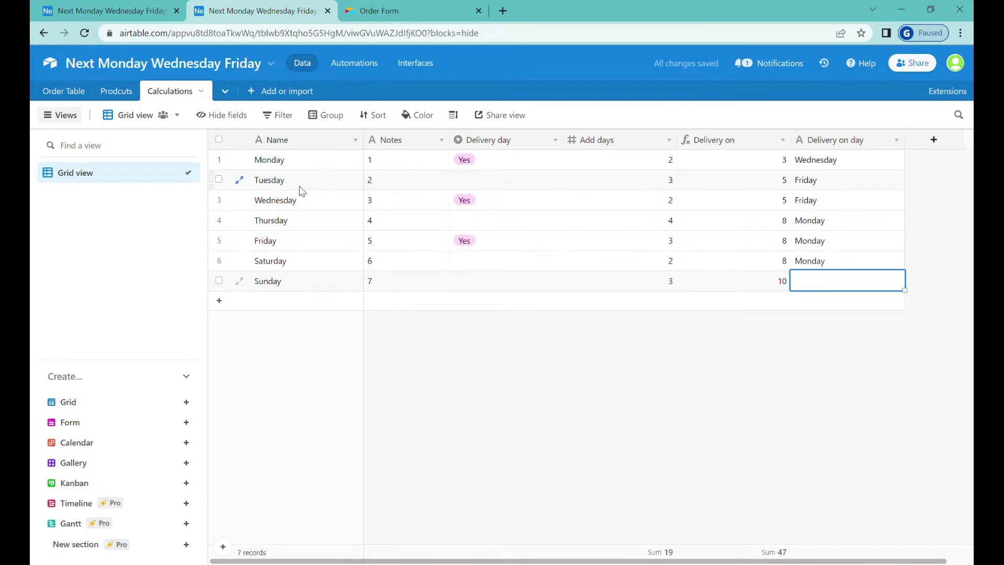
left_click(300, 201)
key("ctrl+c")
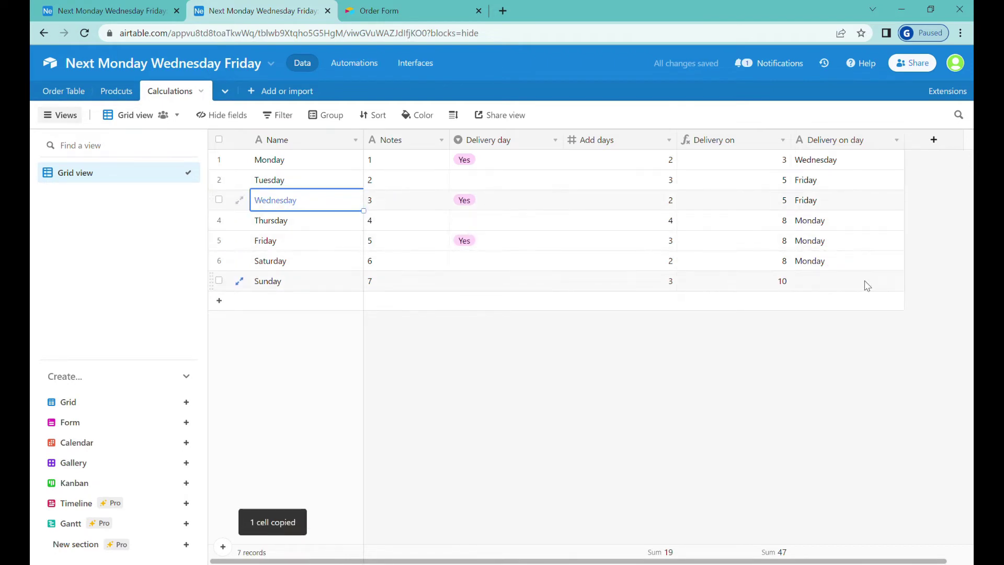
left_click(848, 280)
key("ctrl+v")
left_click(753, 287)
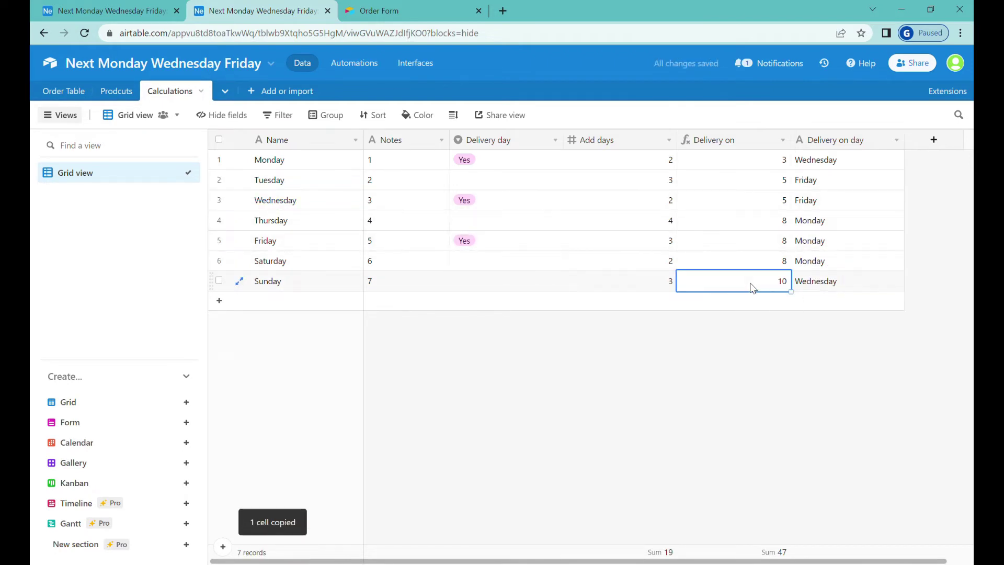
- Try Saturday's Add days at 4, then undo it back to 2
left_click(373, 208)
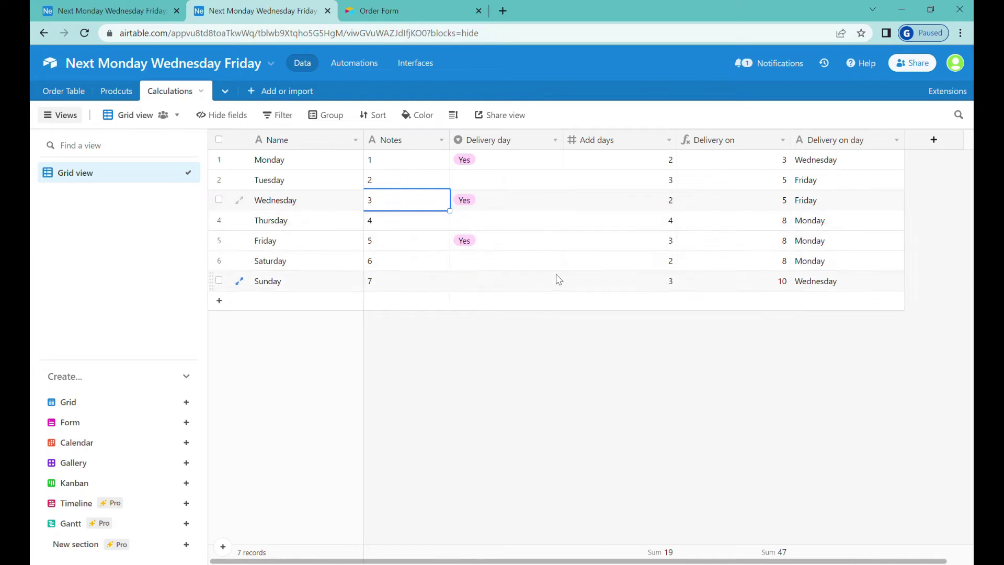
left_click(387, 267)
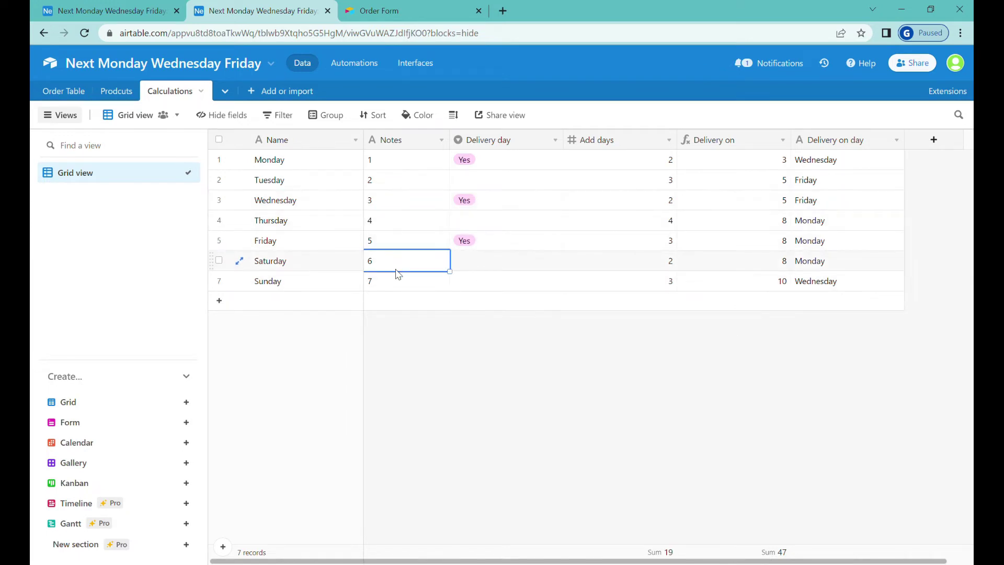
left_click(653, 269)
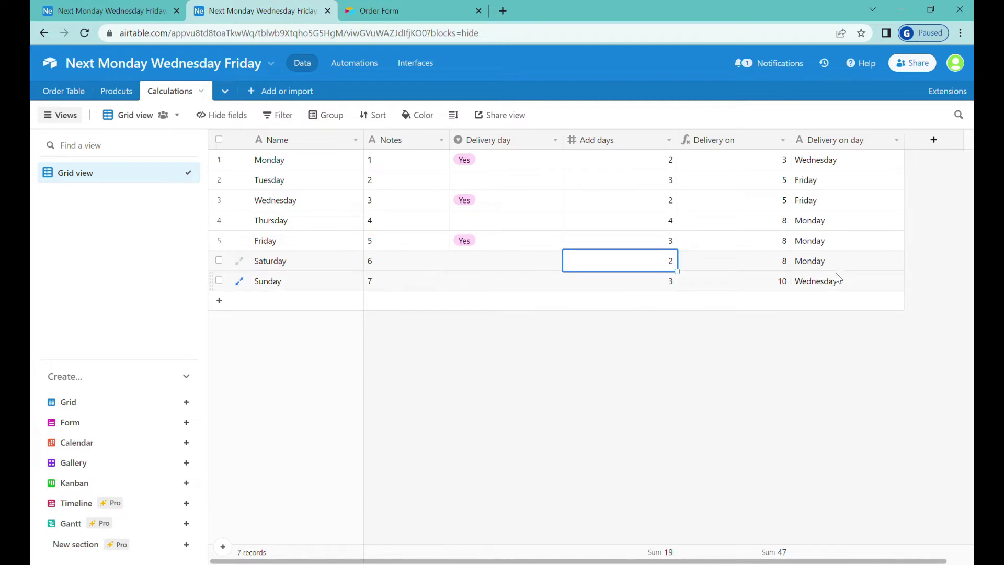
type("4")
key("shift+Tab")
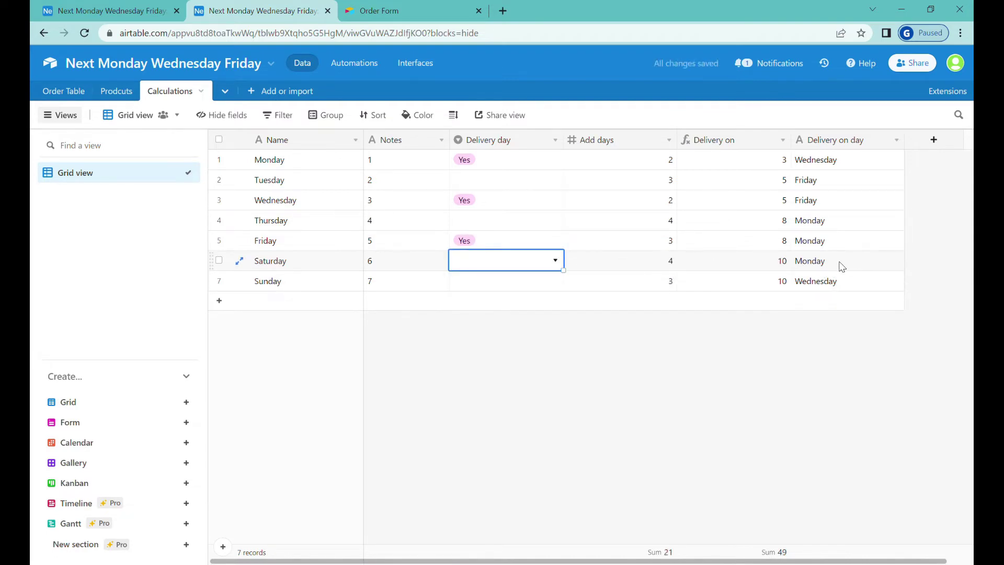
left_click(838, 267)
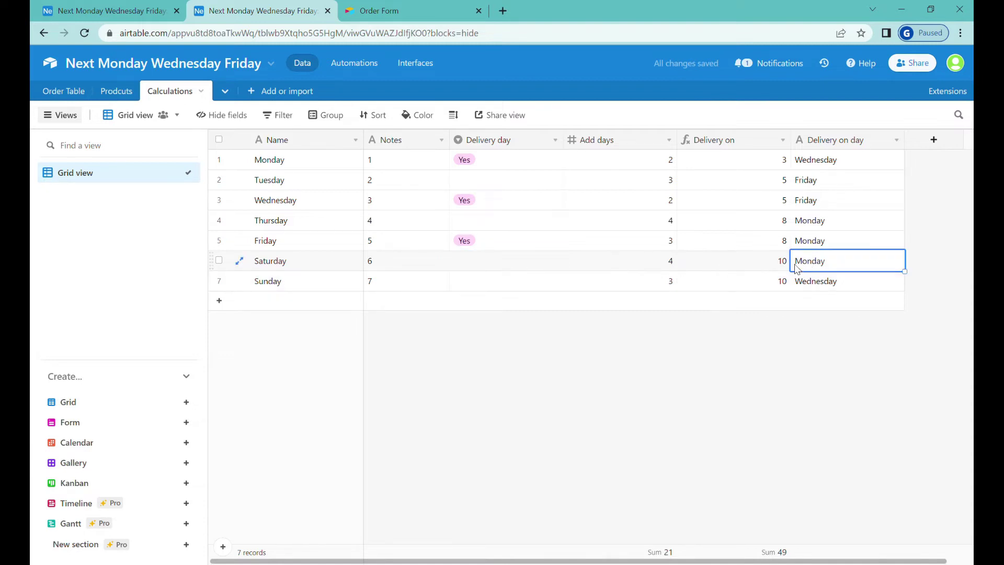
left_click(761, 263)
left_click(839, 279)
left_click(800, 266)
key("ctrl+z")
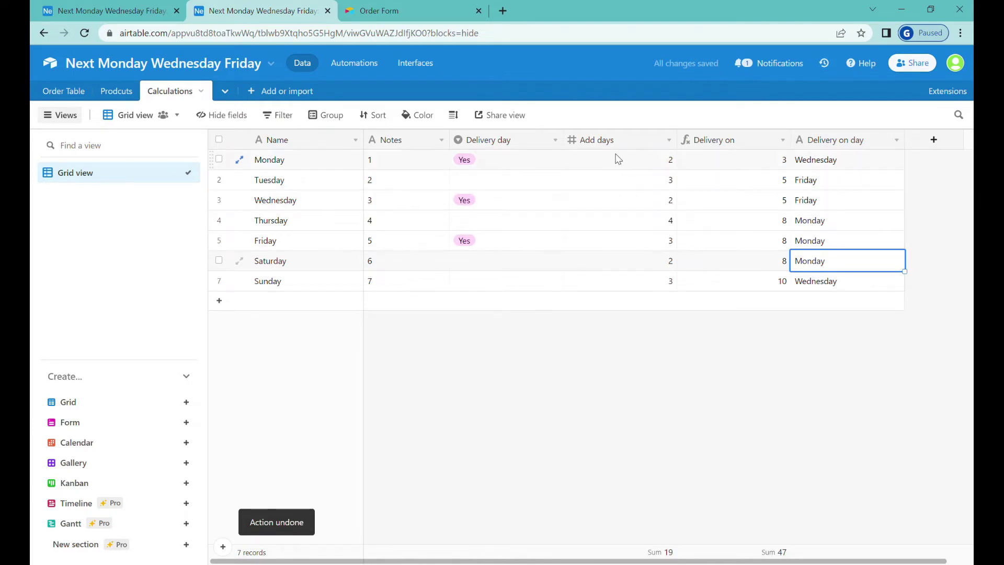
- Select the Add days column and review Tuesday's and Wednesday's values
left_click_drag(617, 157, 632, 285)
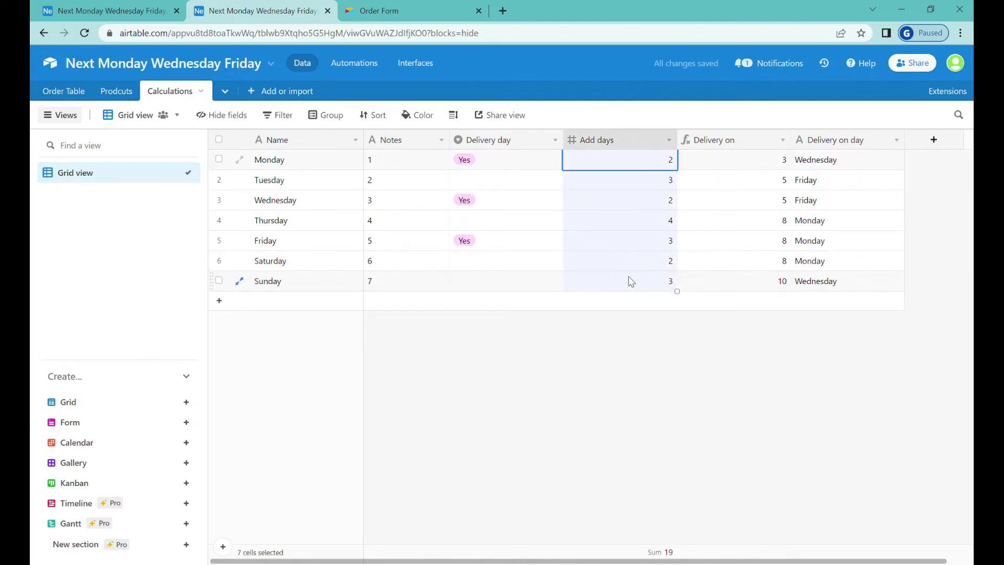
left_click(387, 187)
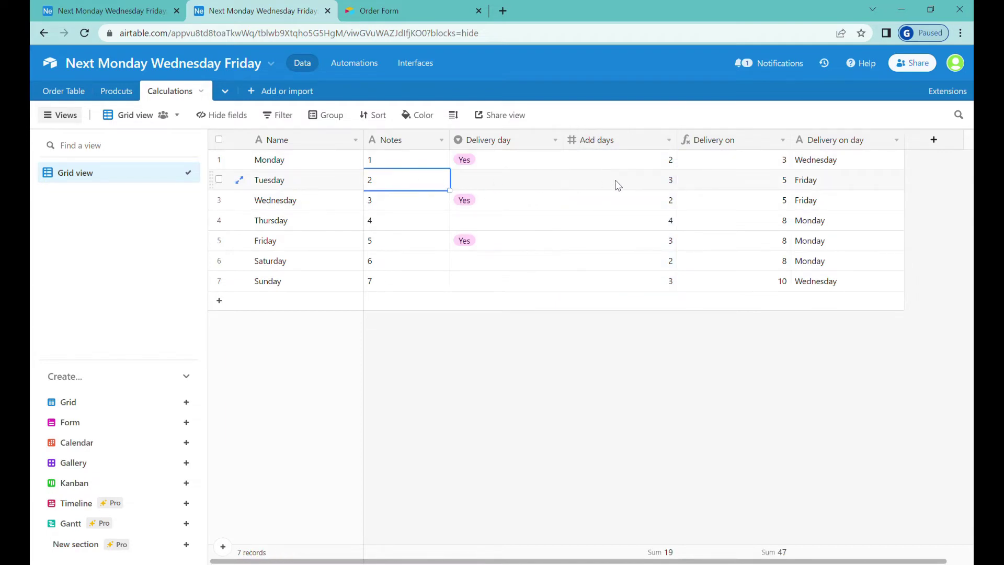
left_click(653, 187)
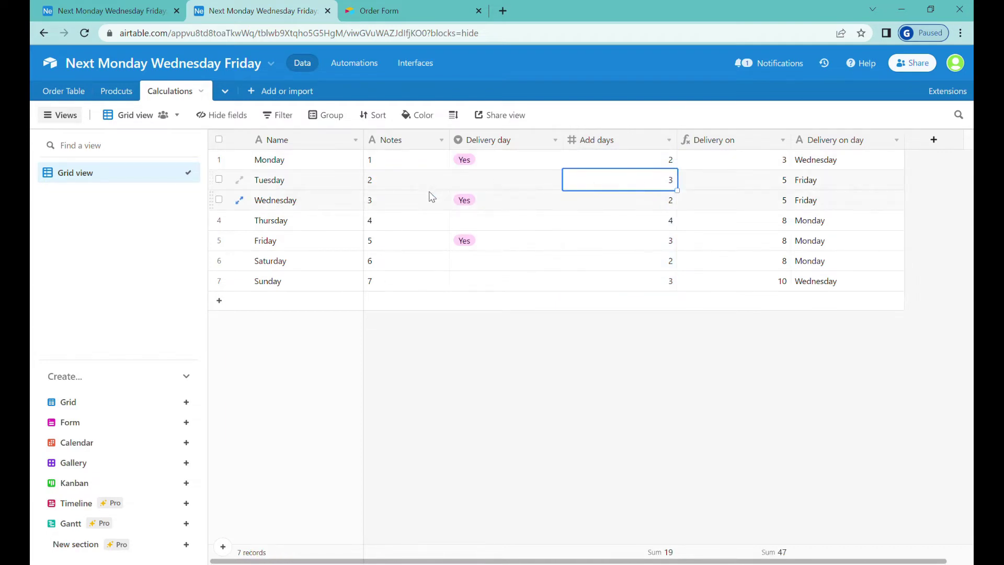
left_click(396, 206)
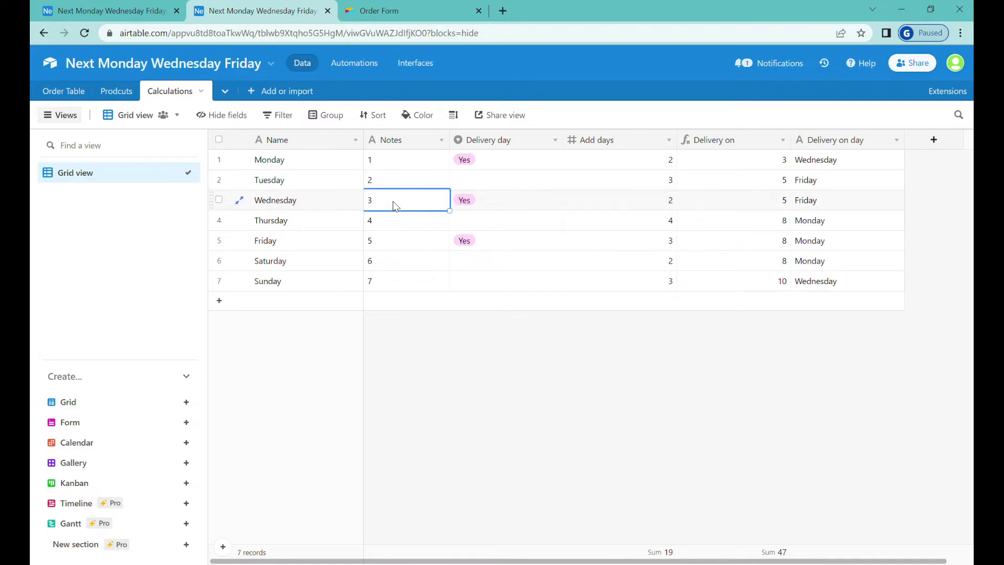
left_click(631, 208)
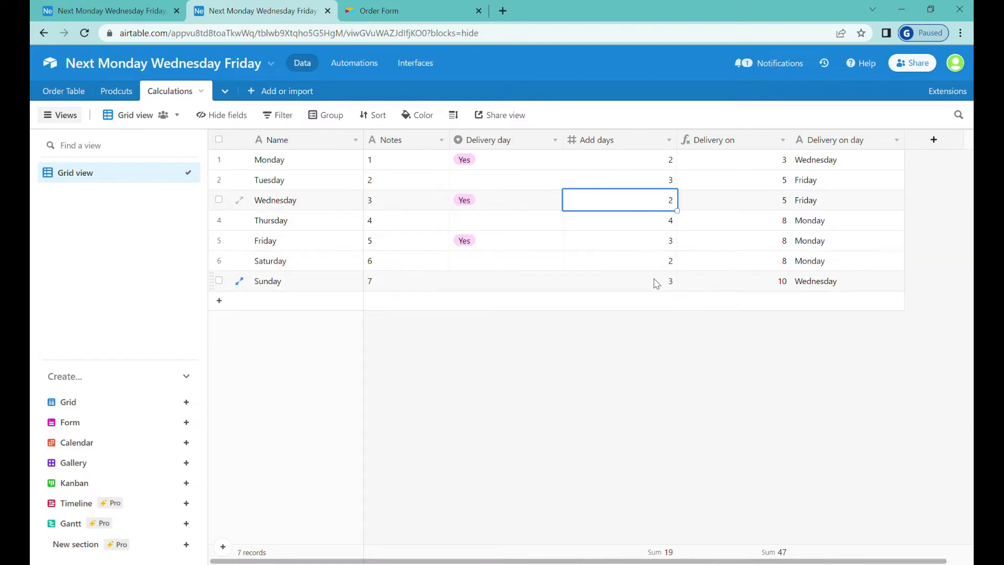
left_click_drag(657, 283, 646, 173)
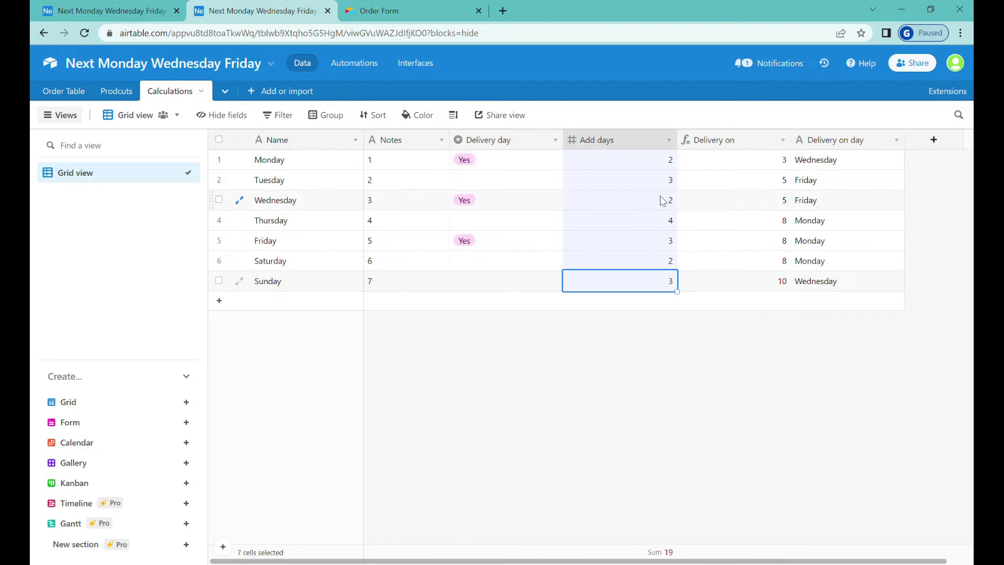
- Check each day's Add days value individually, ending on Thursday
left_click(649, 165)
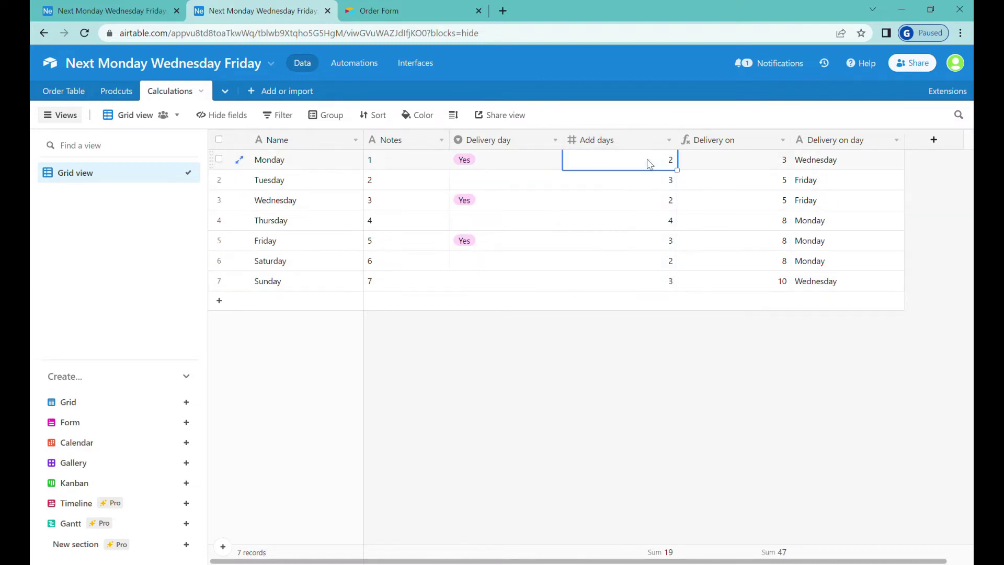
left_click(648, 202)
left_click(665, 261)
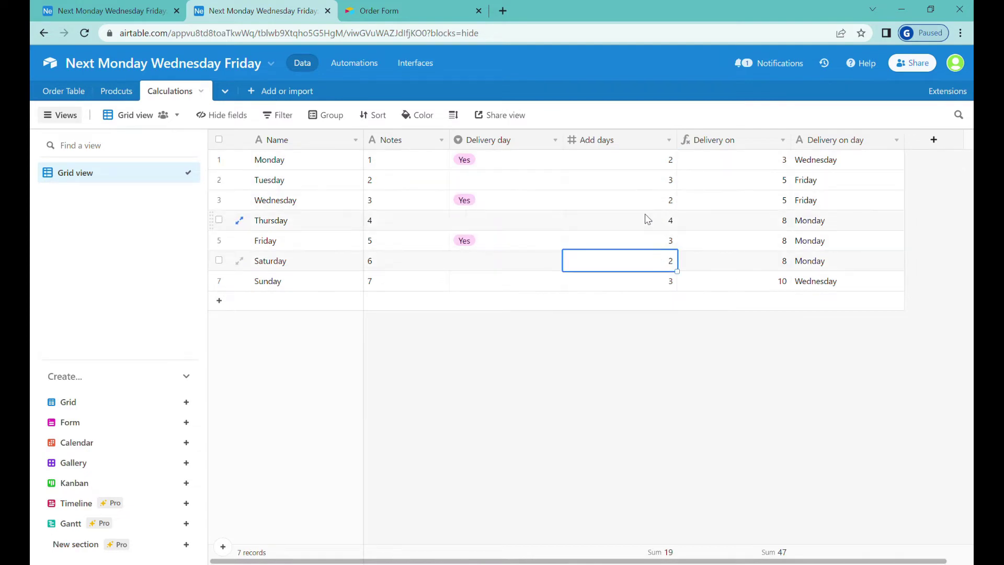
left_click(645, 182)
left_click(653, 242)
left_click(649, 281)
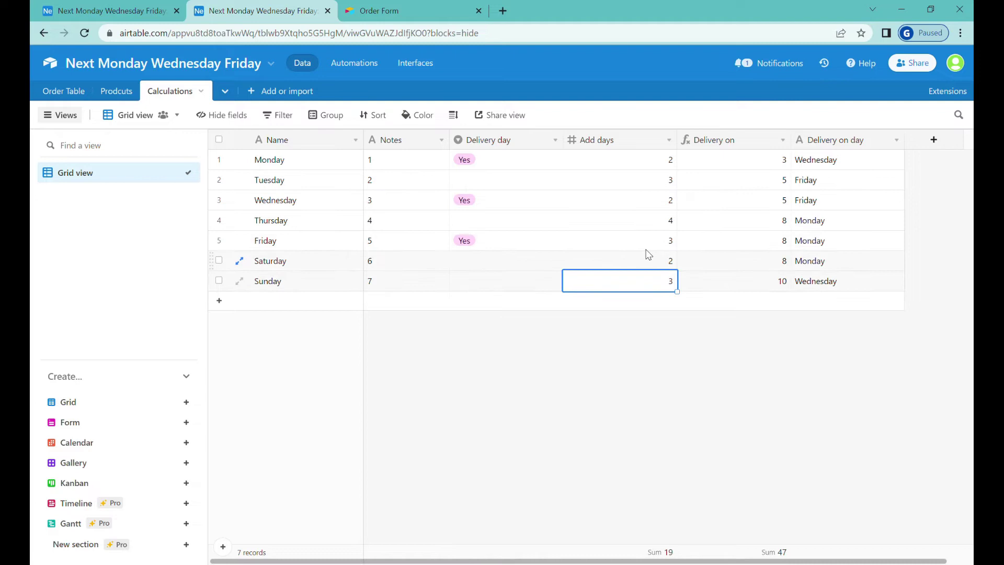
left_click(655, 224)
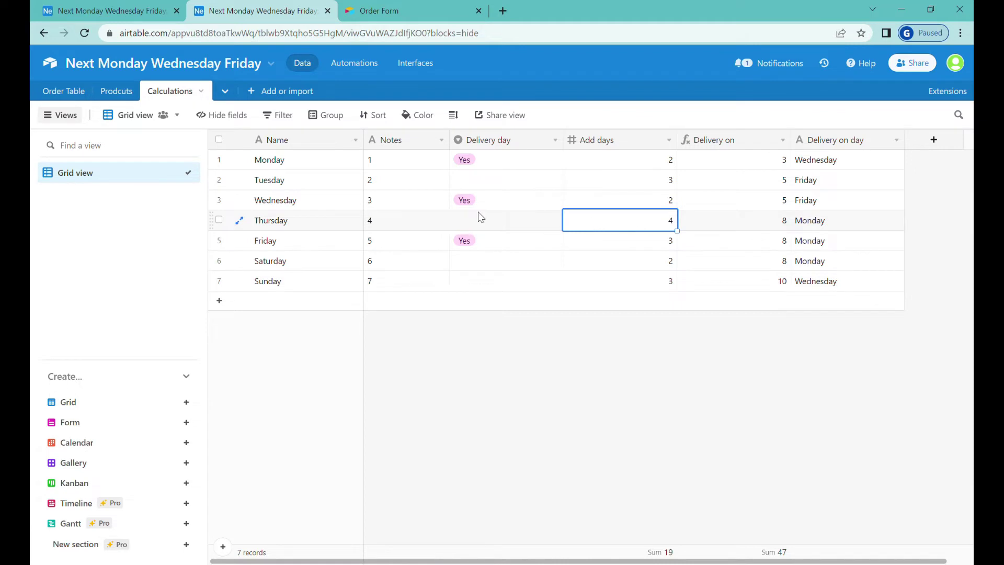
left_click(434, 228)
left_click(655, 224)
- Change Order Date from the CREATED_TIME() formula to a Date field and confirm the change
left_click(141, 5)
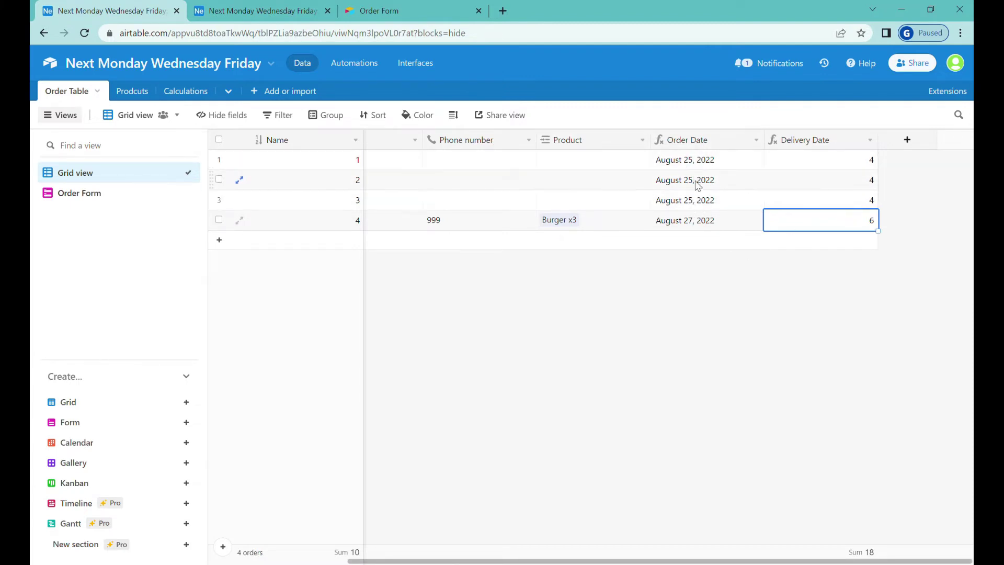
left_click(758, 140)
left_click(694, 158)
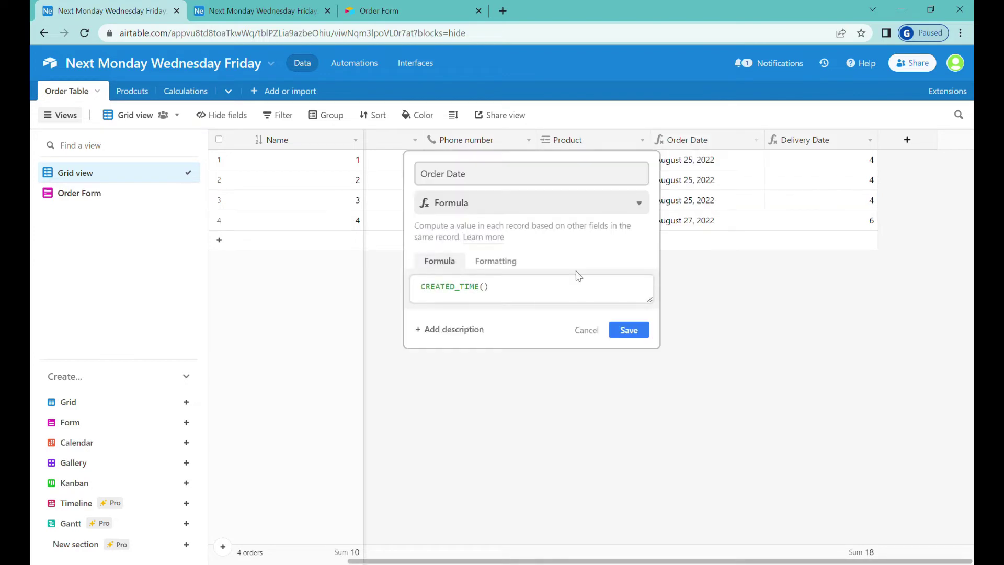
left_click(489, 208)
type("d")
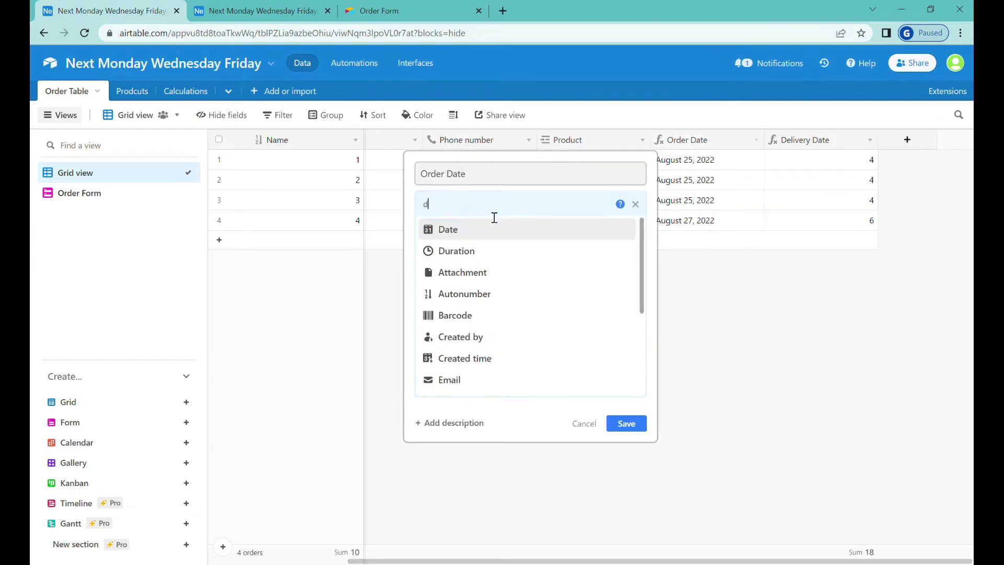
left_click(494, 229)
left_click(627, 332)
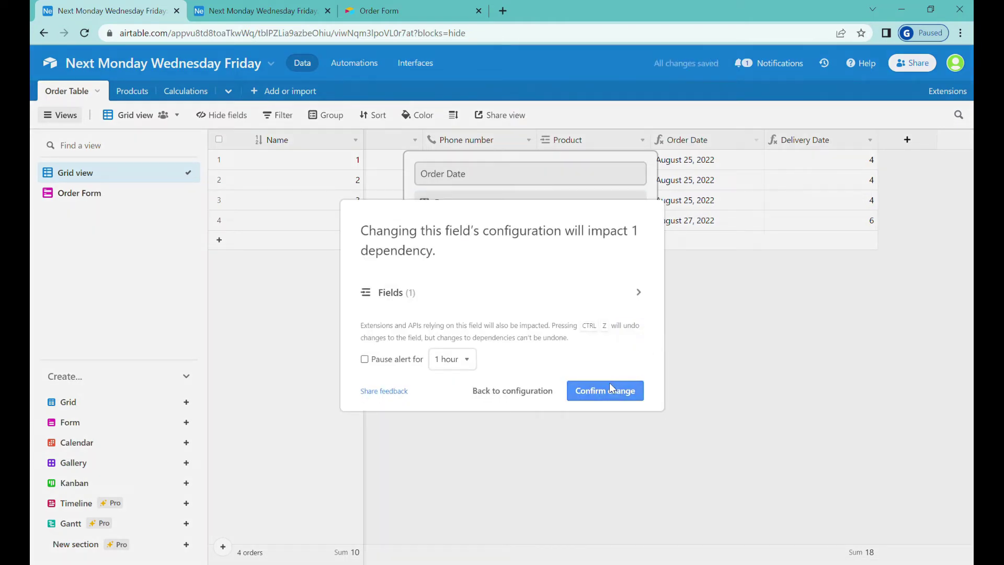
left_click(609, 386)
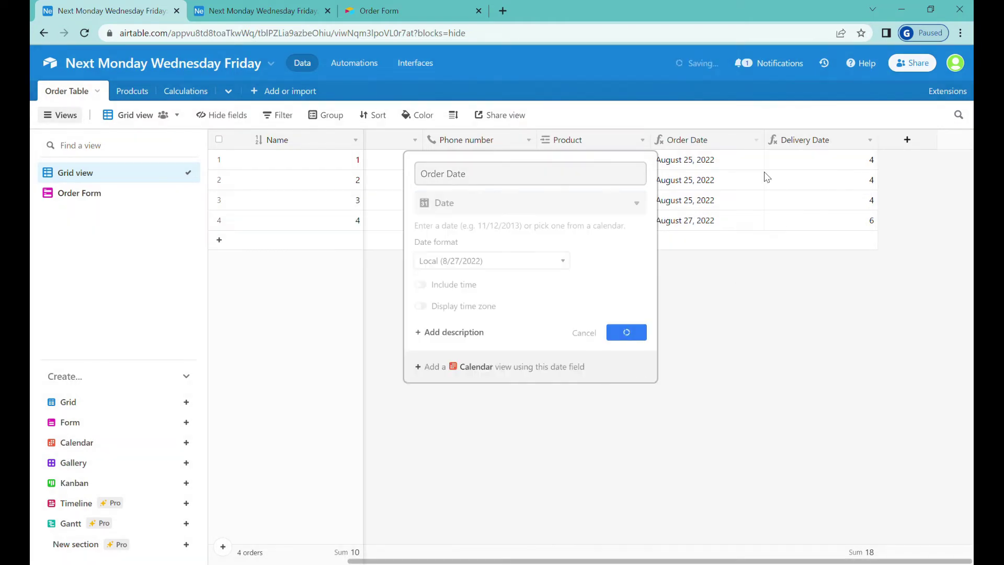
- Set the Order Dates of rows 1–3 to August 22, 23 and 24, 2022
double_click(756, 160)
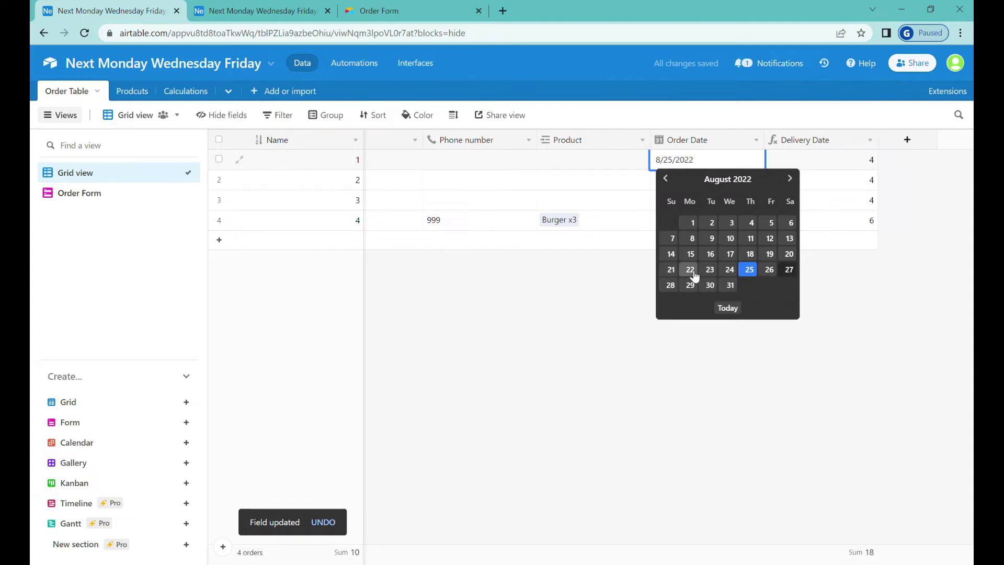
left_click(692, 270)
double_click(700, 181)
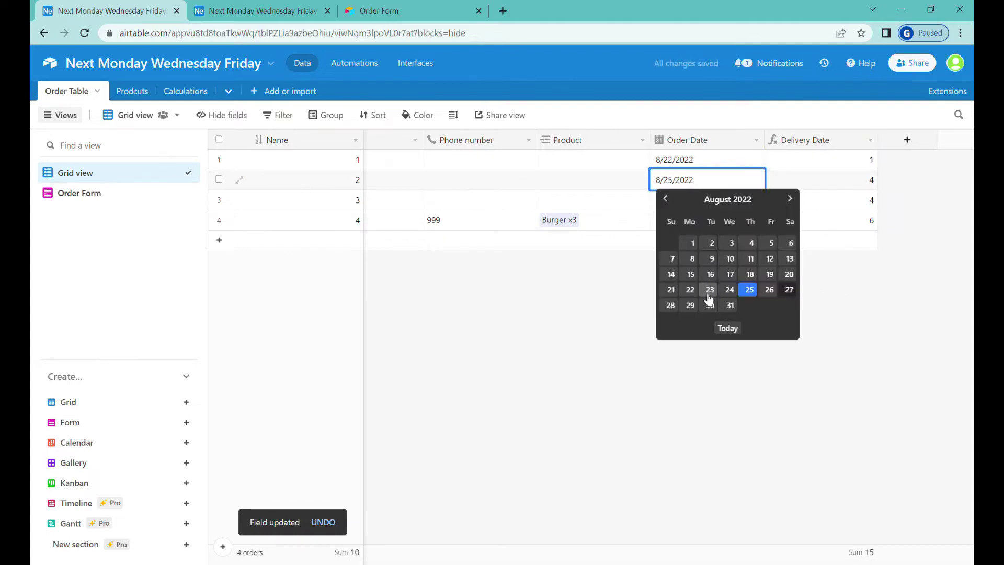
left_click(709, 290)
double_click(703, 200)
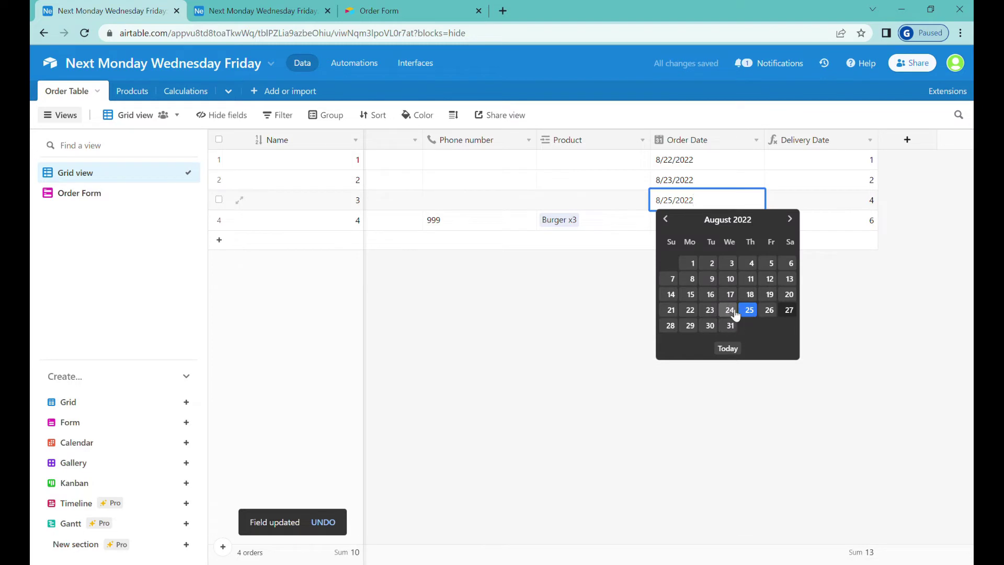
left_click(729, 310)
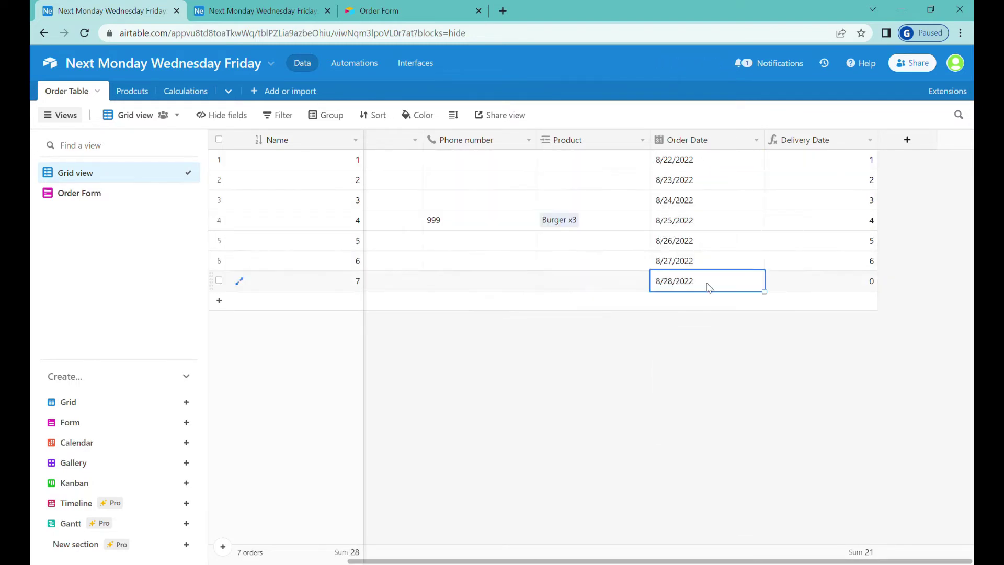
- Change order 7's Order Date to August 28, 2022 and check its Delivery Date weekday result
left_click(706, 281)
left_click(668, 396)
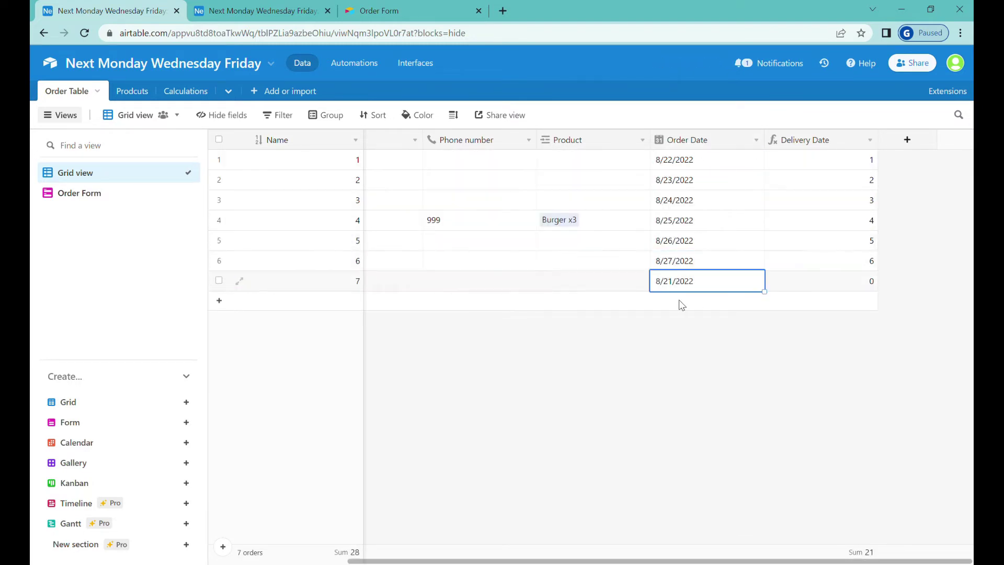
left_click(717, 289)
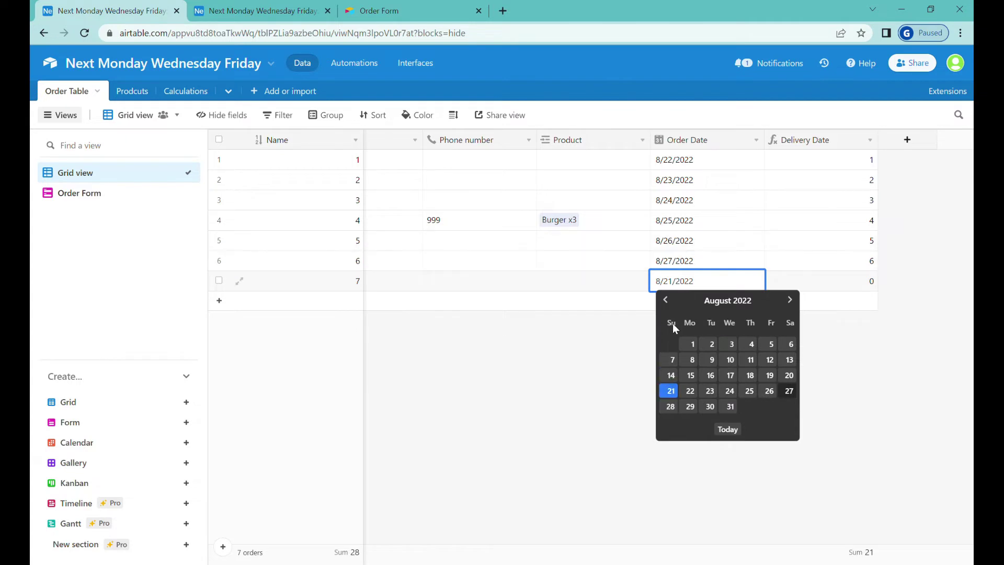
left_click(671, 406)
left_click(729, 260)
left_click(808, 285)
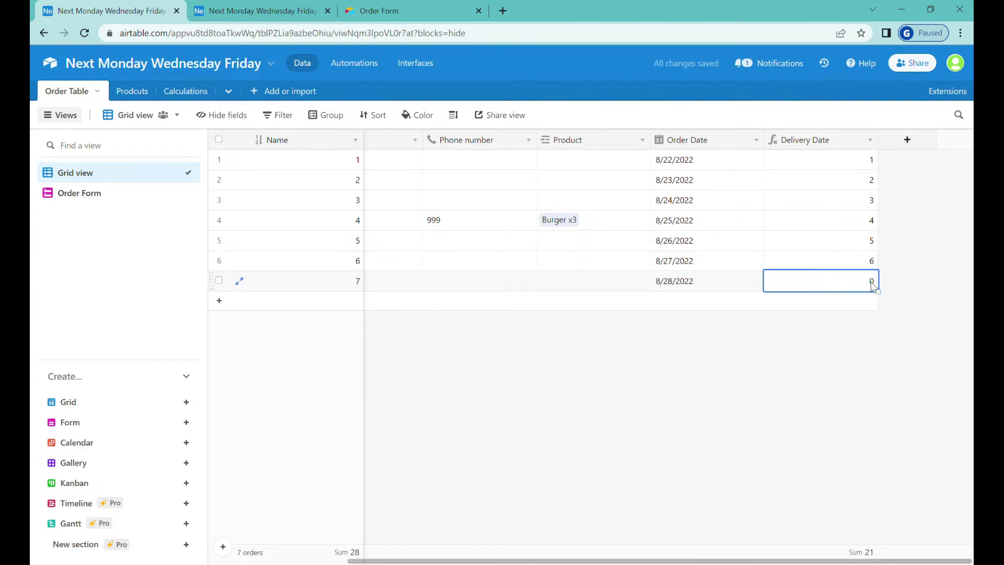
left_click(256, 10)
- Change Sunday's Notes value in Calculations to 0
left_click(382, 285)
type("0")
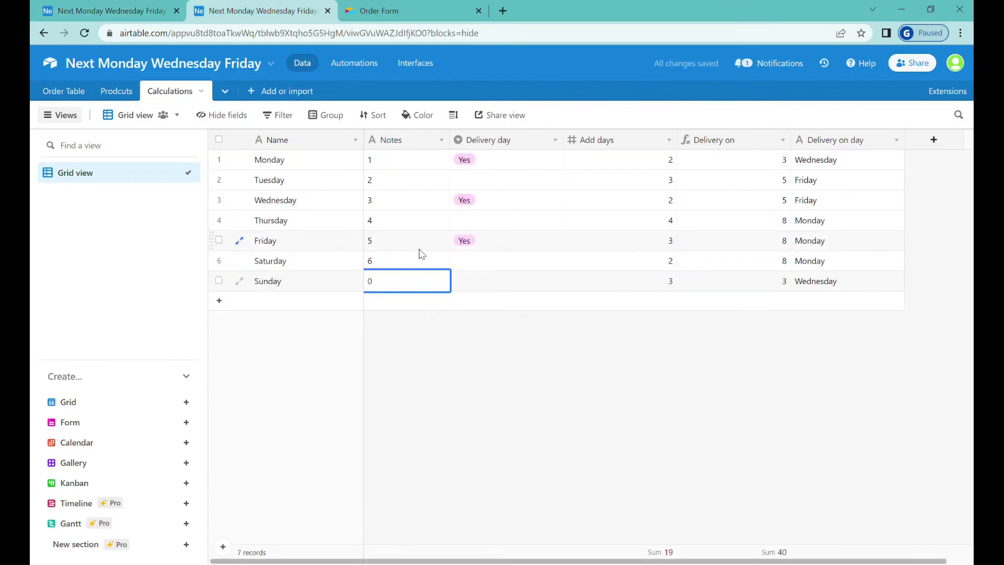
left_click(419, 243)
left_click_drag(399, 284, 382, 158)
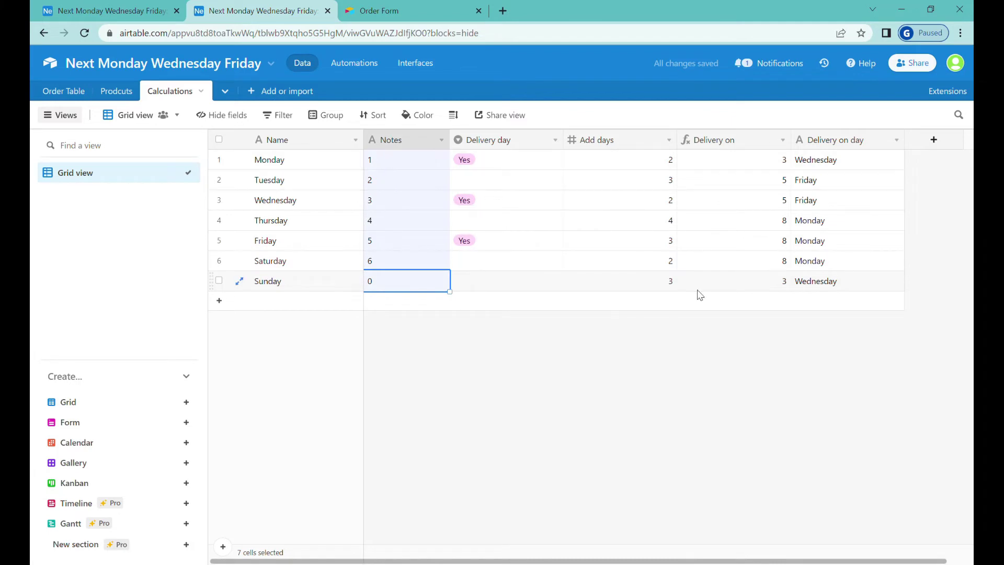
left_click(648, 281)
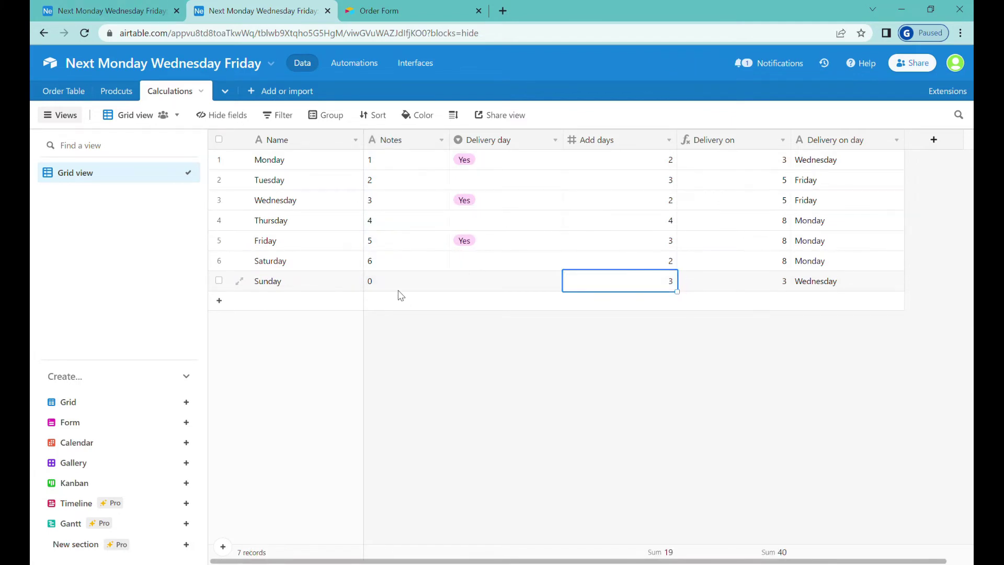
- Compare the Order Table's Delivery Date results with the weekday Add days values in Calculations
key("ctrl+Page_Up")
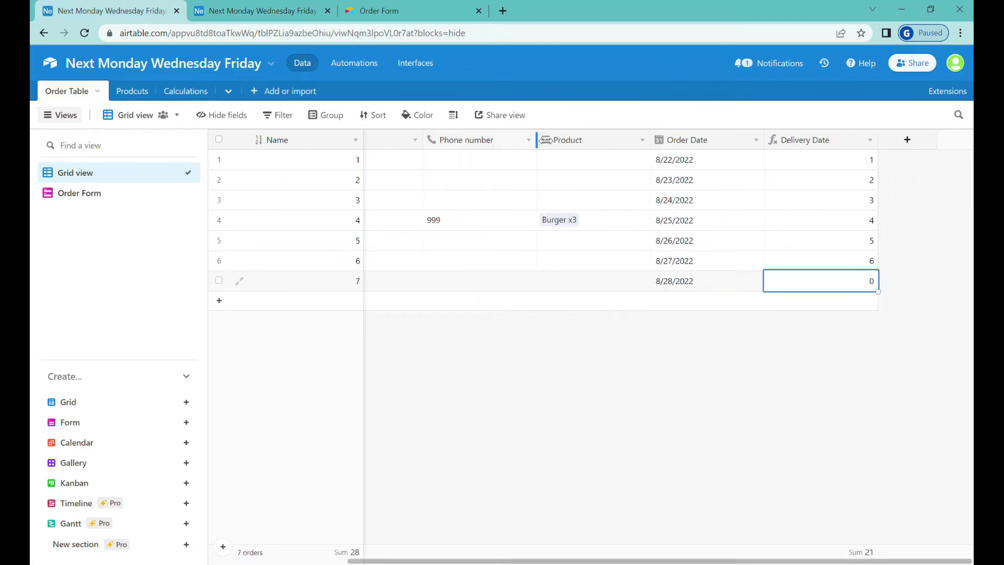
left_click_drag(827, 164, 827, 280)
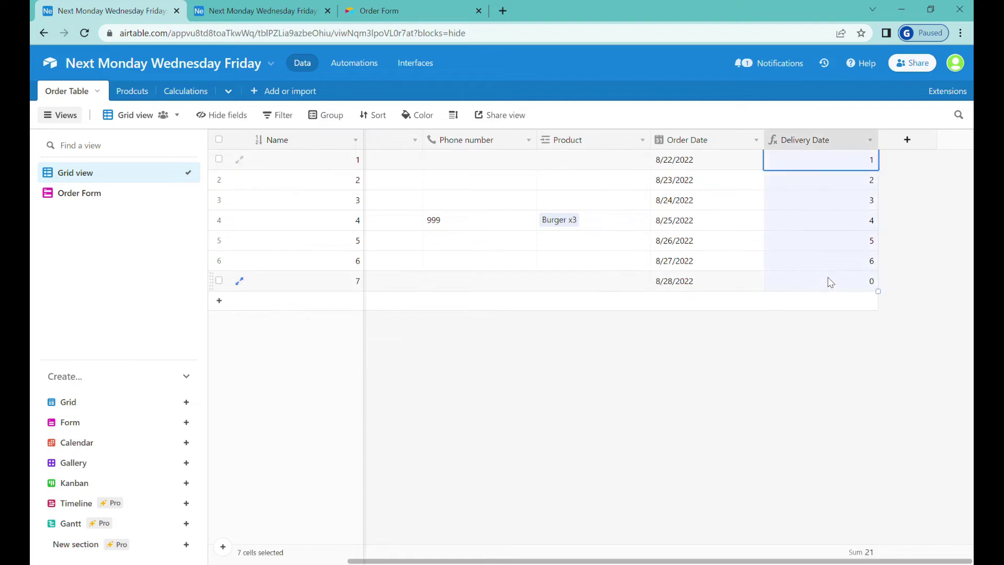
key("ctrl+Page_Down")
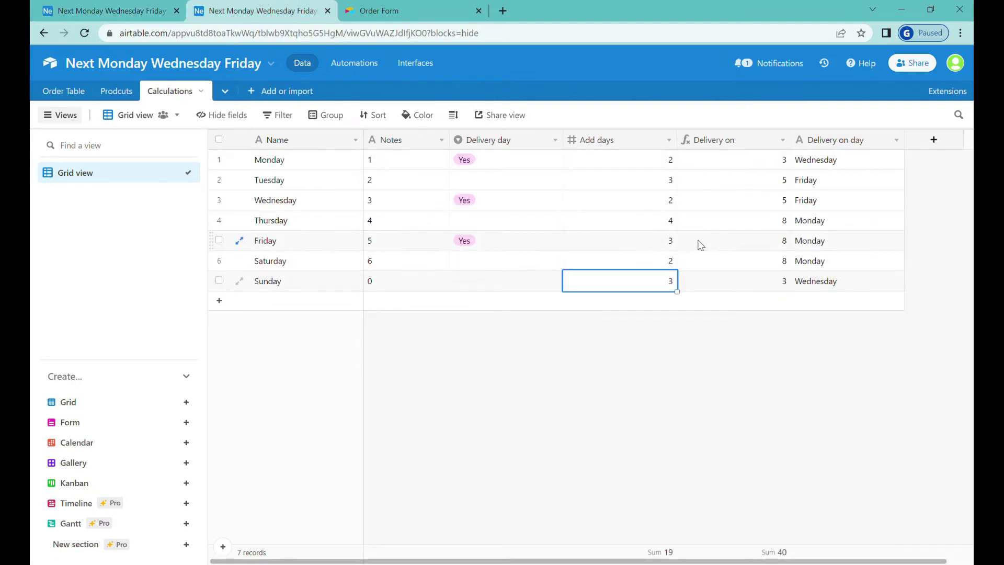
left_click(631, 223)
left_click(286, 226)
left_click(645, 226)
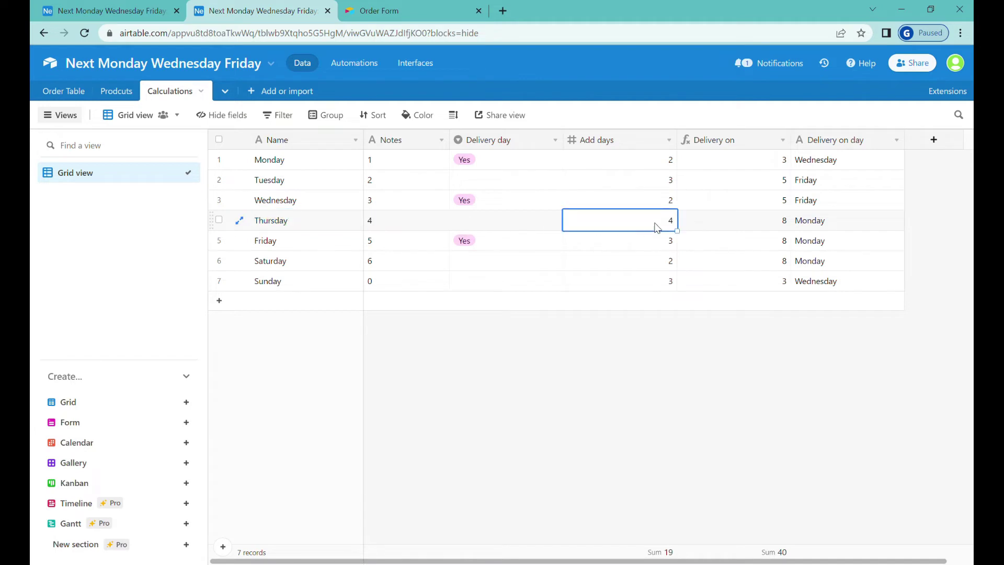
key("ctrl+Page_Up")
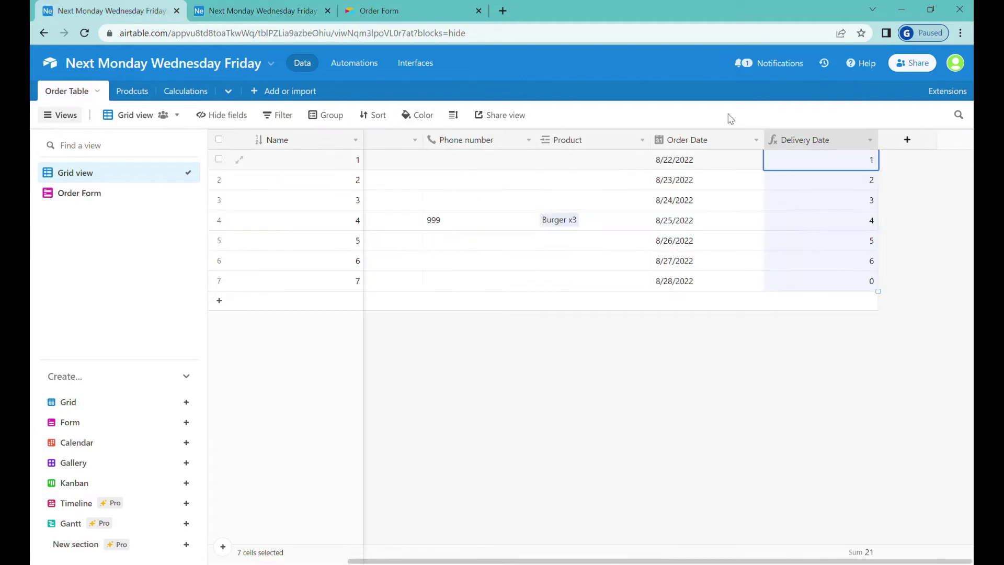
- Clear the existing weekday formula from the Delivery Date field
left_click(870, 139)
left_click(800, 159)
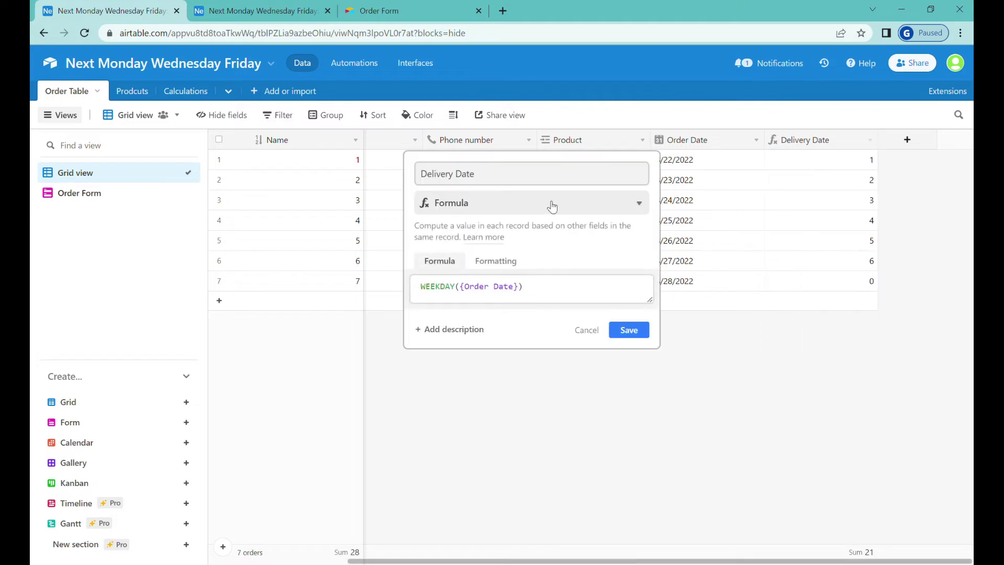
left_click(570, 294)
left_click_drag(570, 294, 349, 275)
key("ctrl+c")
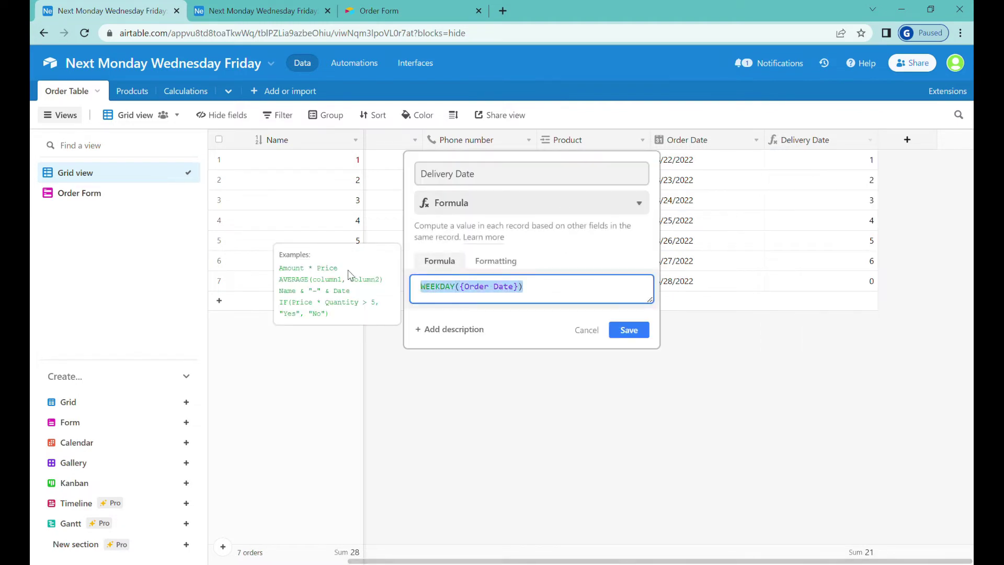
key("BackSpace")
- Enter IF(WEEKDAY({Order Date})=4,"we add 4","else") as the Delivery Date formula and save
type("IF(")
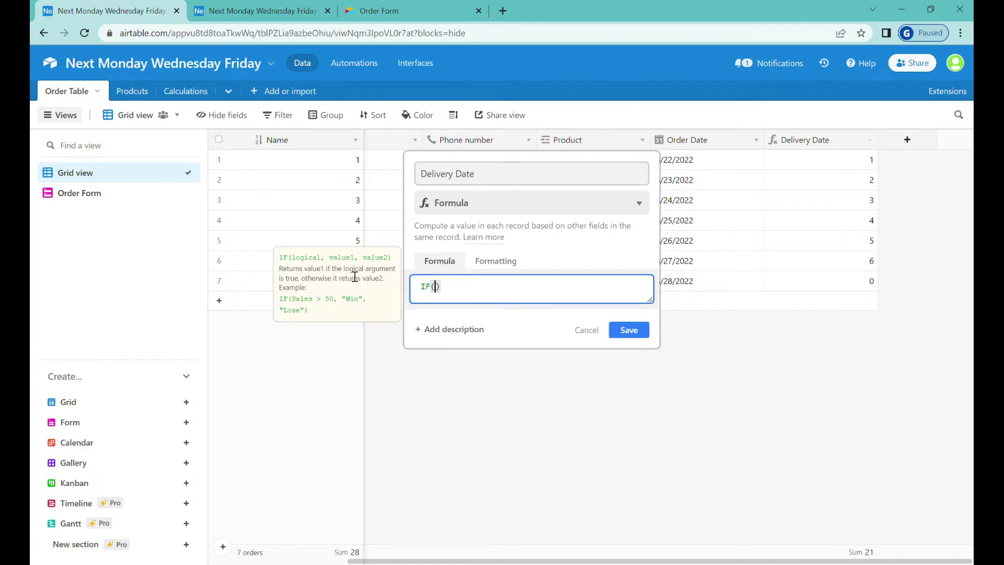
key("ctrl+v")
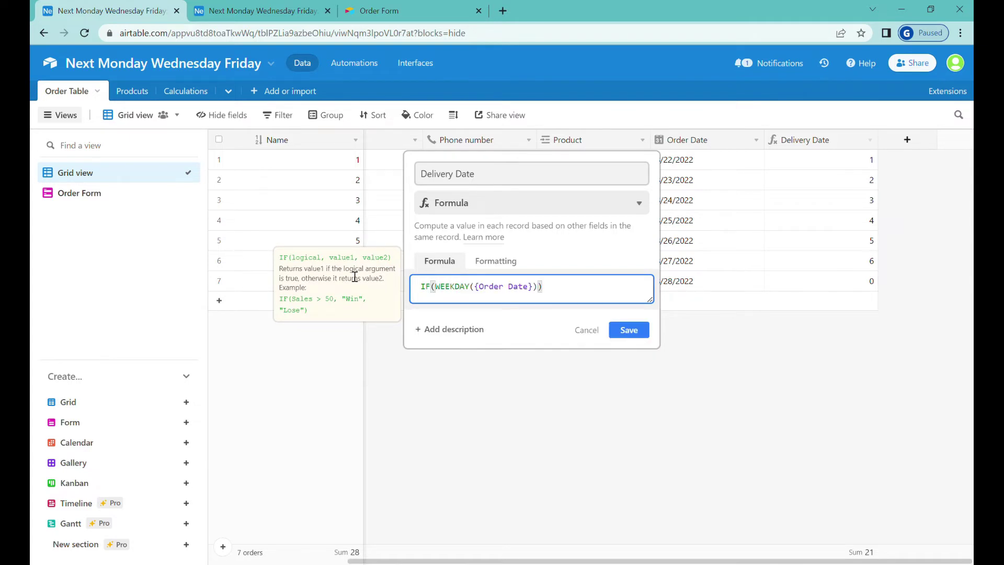
type("=4,\"we add")
left_click(269, 9)
left_click(55, 7)
type("4\",\"ele")
key("BackSpace")
type("se")
left_click(629, 335)
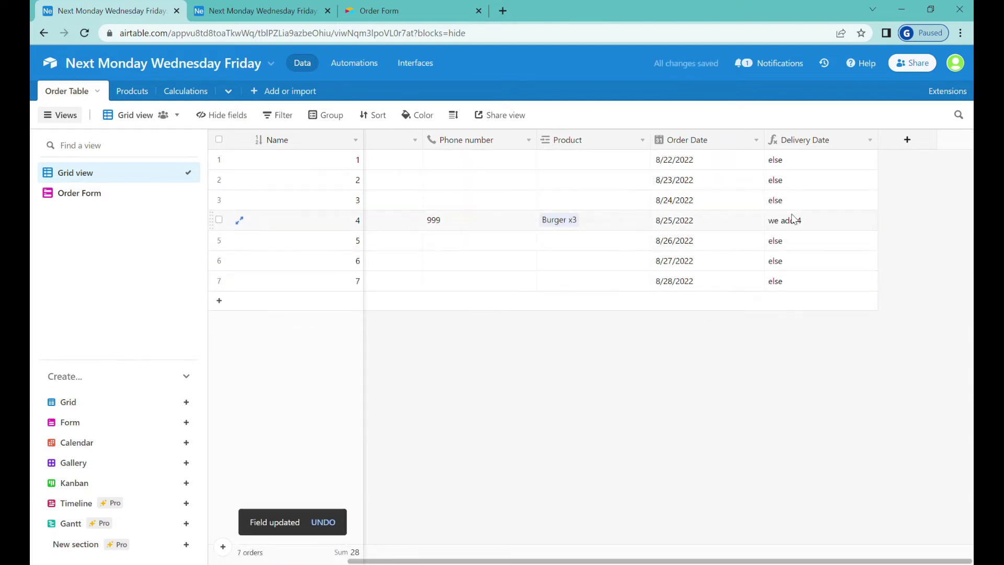
- Compare order 4's Delivery Date result with Saturday's and Sunday's Add days values
left_click(734, 226)
left_click(813, 221)
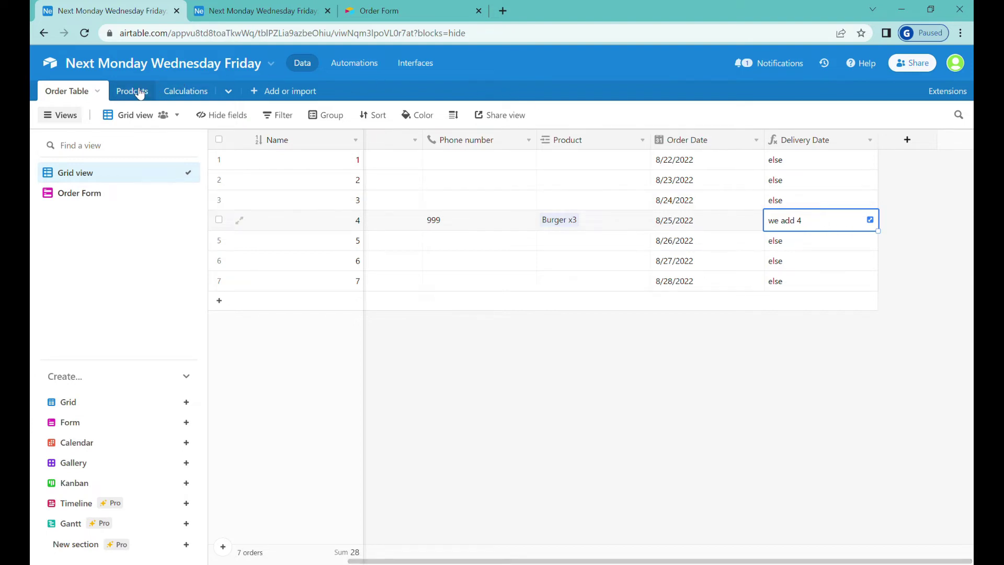
left_click(234, 7)
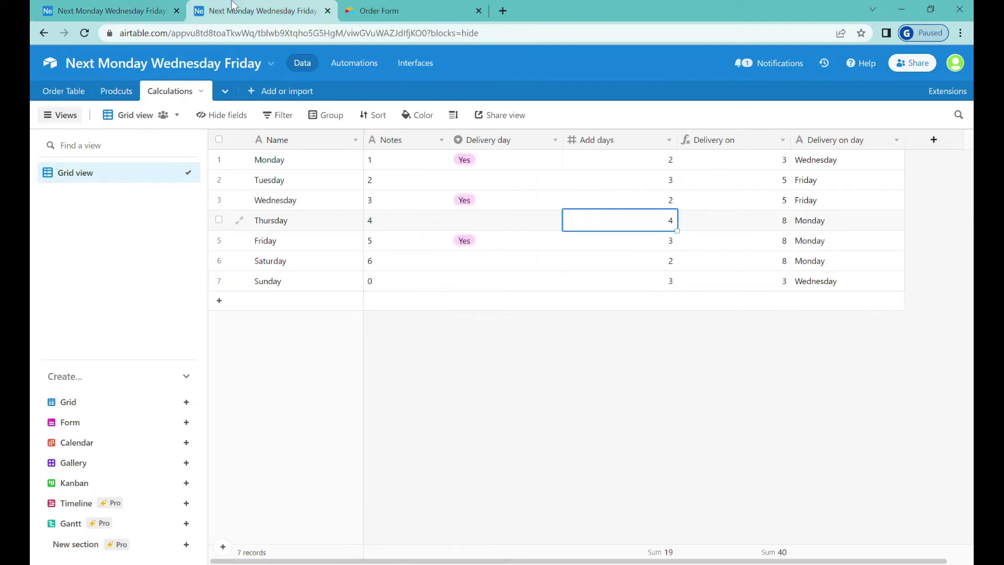
left_click(668, 267)
left_click(660, 281)
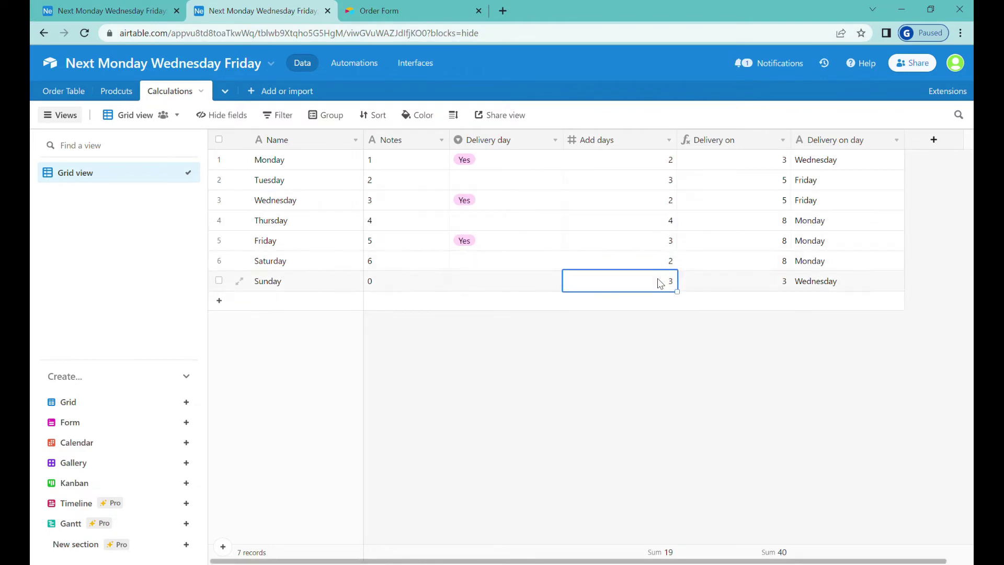
left_click(663, 261)
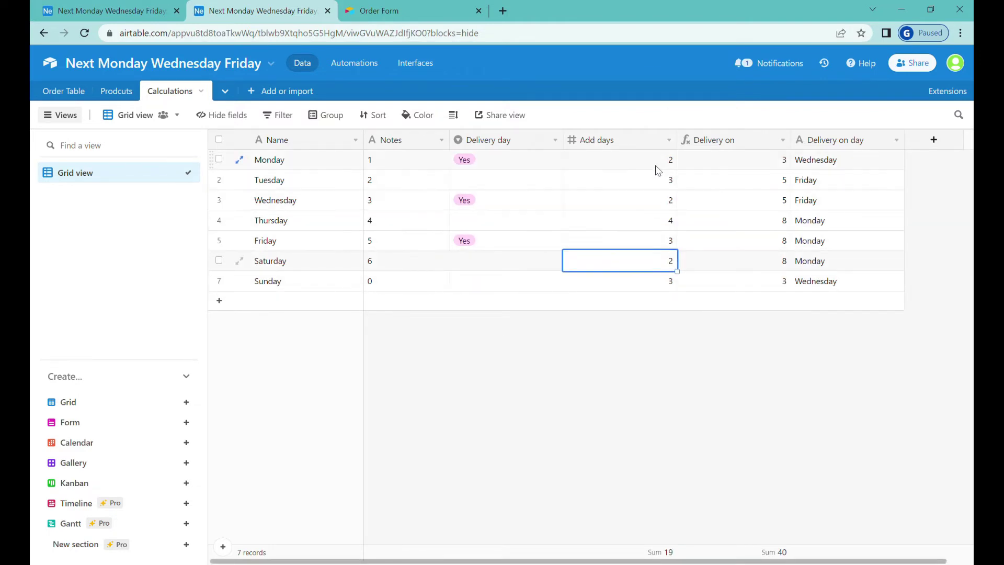
- Review the Monday–Friday Add days values, then bring up the Delivery Date field menu
left_click(657, 166)
left_click(658, 203)
left_click(669, 264)
left_click(659, 187)
left_click(660, 241)
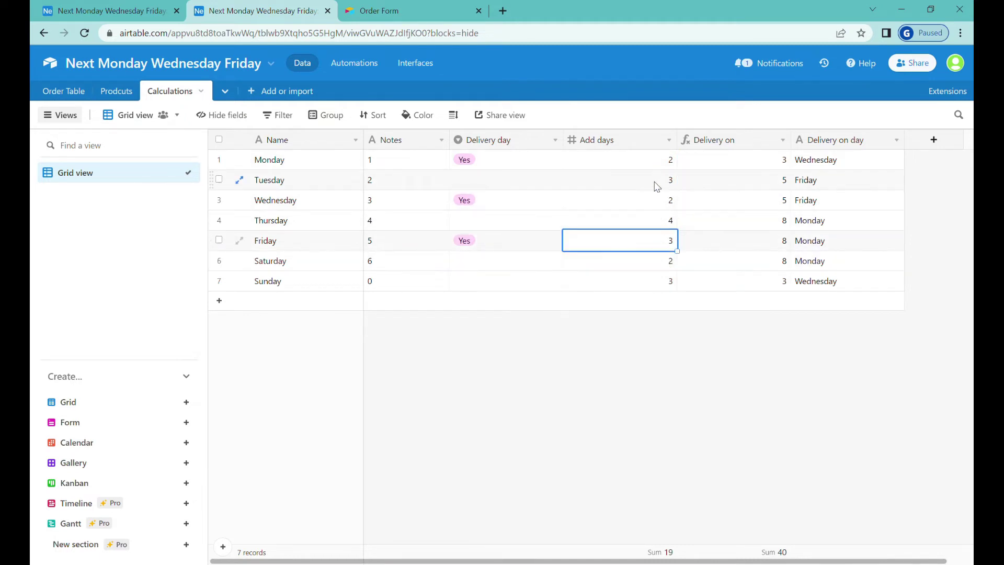
left_click(657, 187)
left_click(653, 242)
left_click(660, 277)
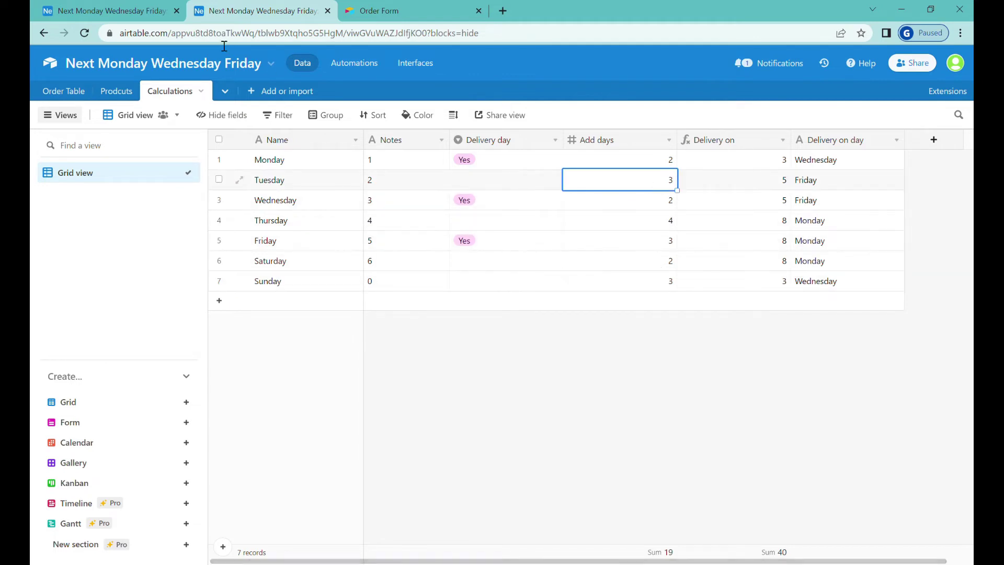
left_click(105, 11)
left_click(869, 142)
- Replace the formula's "else" result with a nested IF containing an empty OR()
left_click(816, 159)
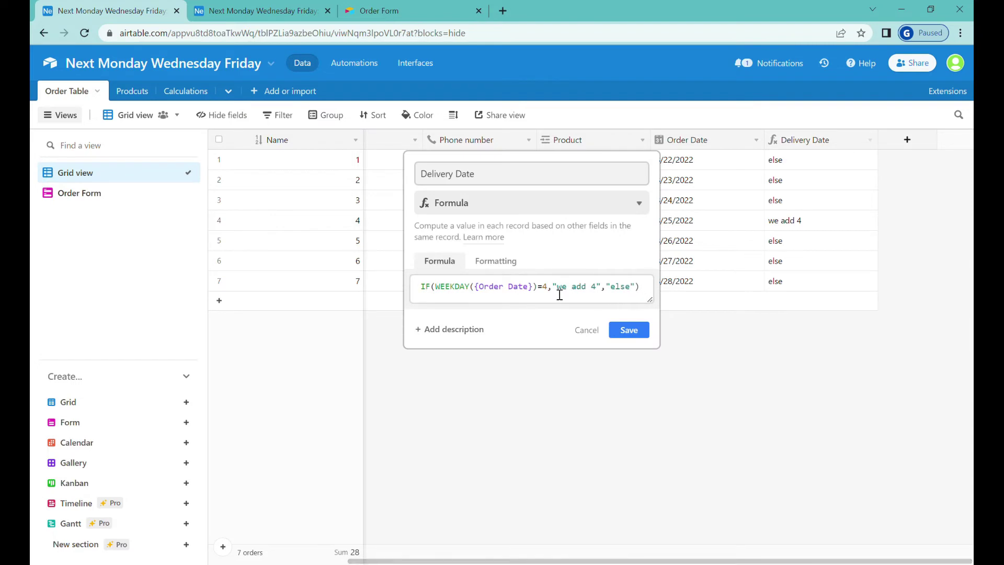
left_click_drag(547, 287, 442, 292)
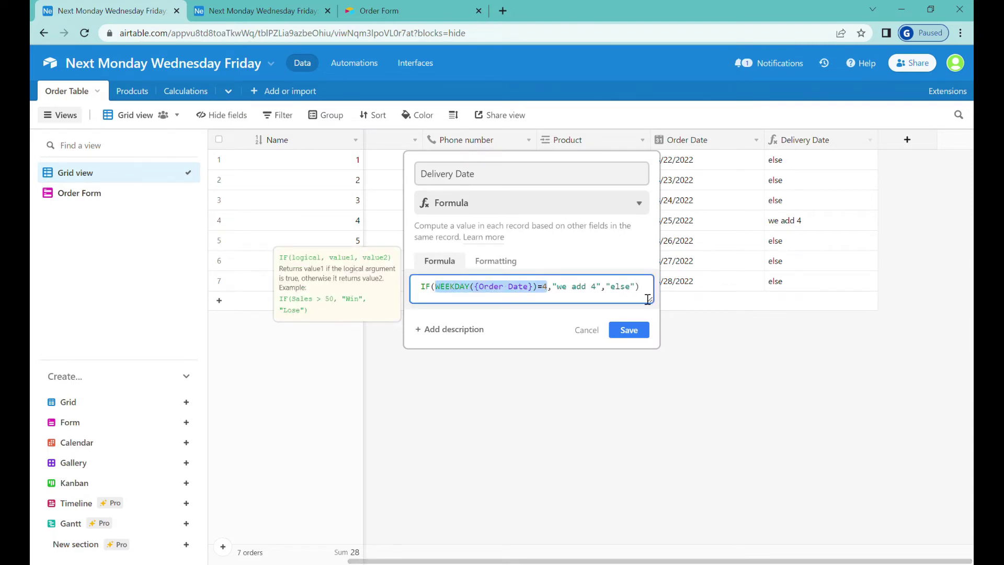
left_click_drag(637, 287, 611, 294)
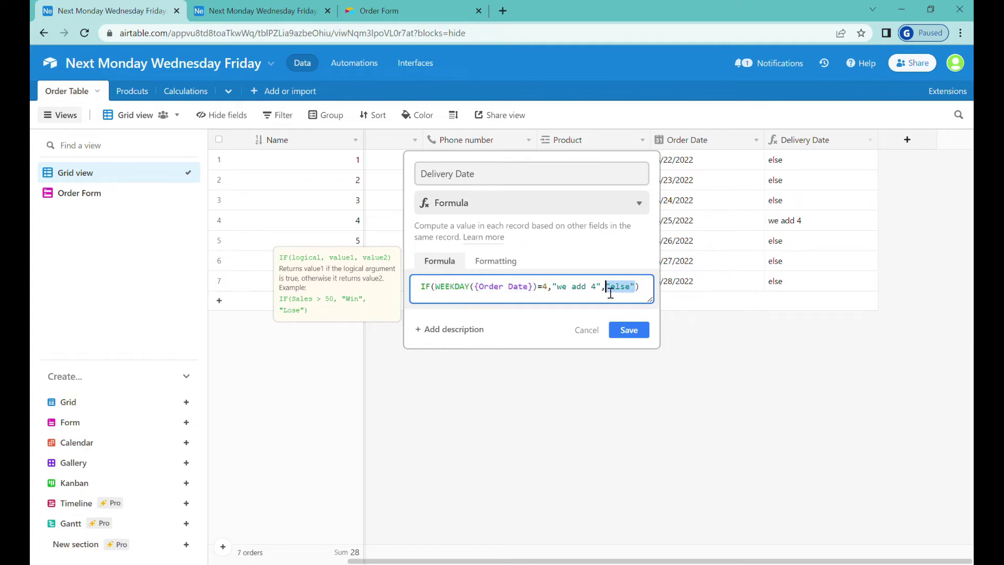
key("BackSpace")
type("IF")
key("Return")
key("Left")
type("OR()")
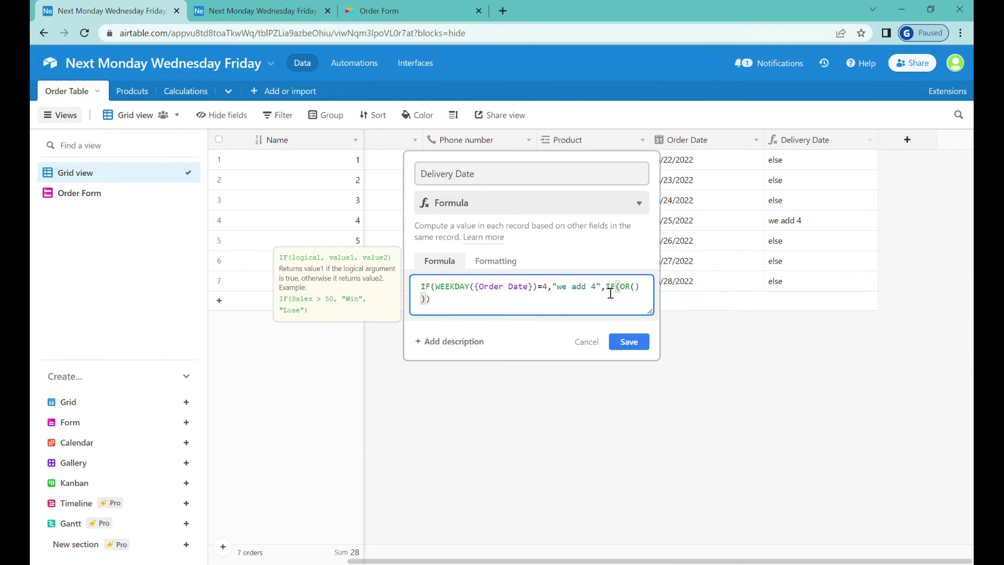
- Add the "we add 3" and "we add 2" results, fill OR with TRUE(), and save
type(",\"")
type("a")
key("BackSpace")
type("we add 3\",\"we add 2")
key("Up")
key("End")
key("Left")
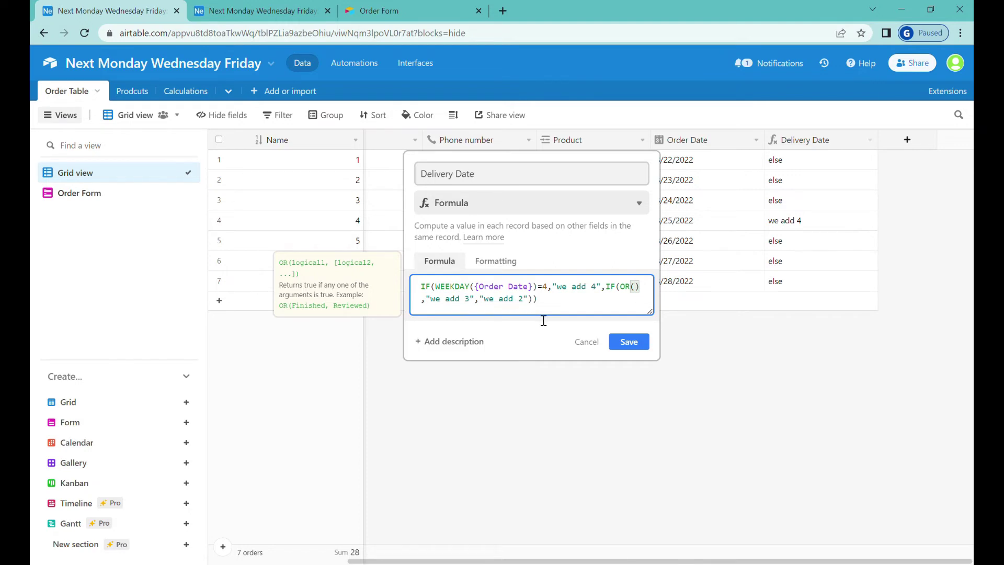
type("TRU")
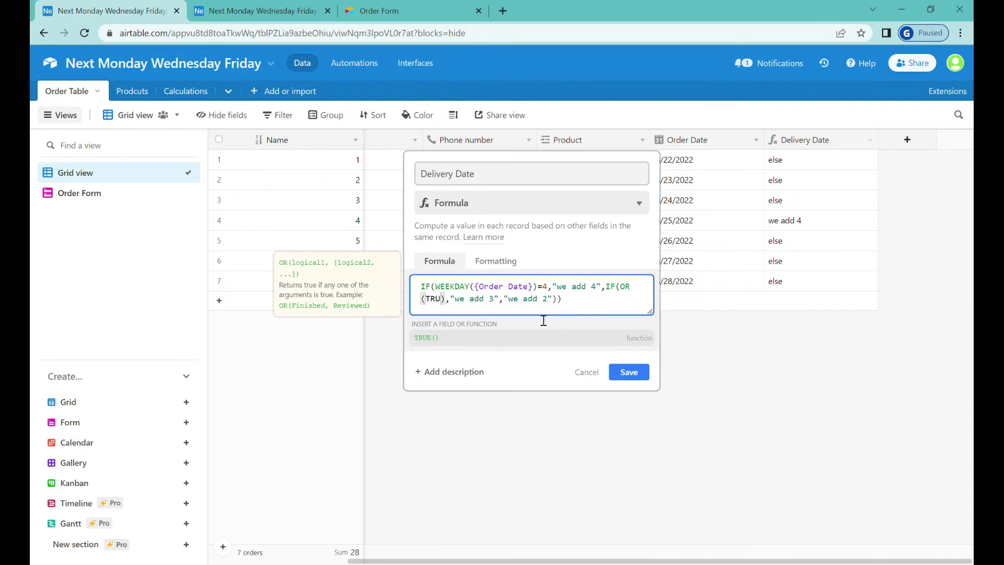
left_click(448, 338)
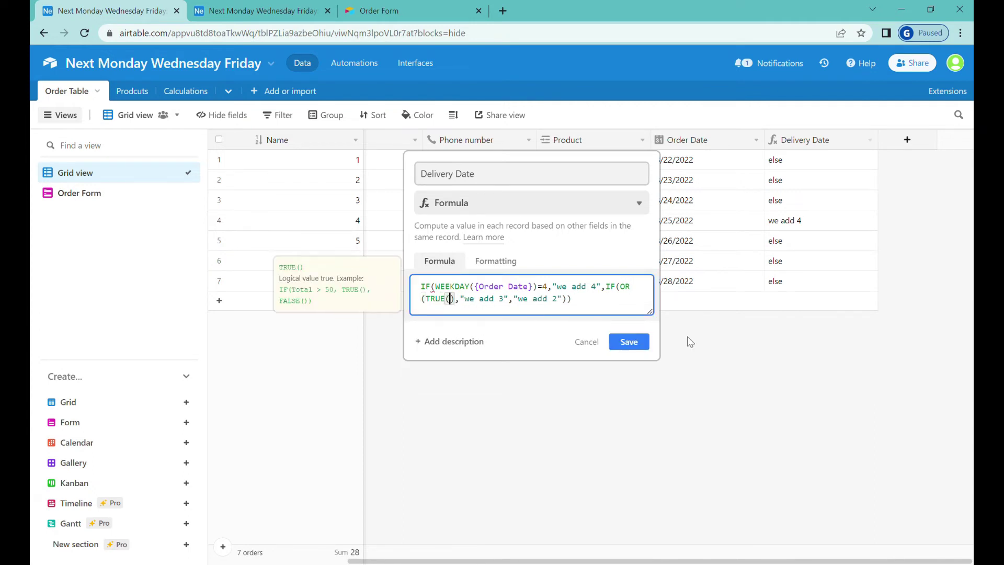
left_click(629, 341)
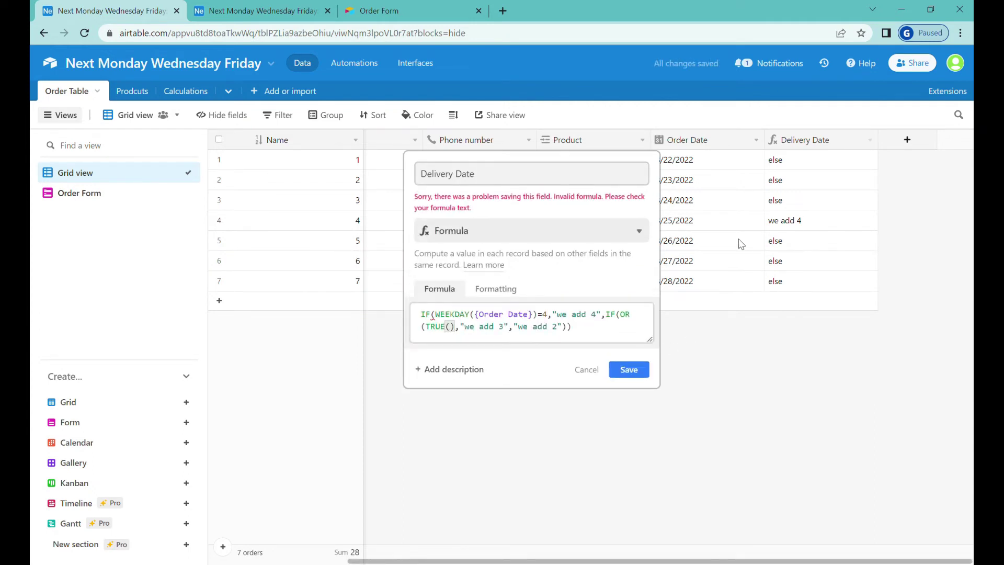
- Append a closing parenthesis to the end of the nested Delivery Date formula and save it
left_click(461, 333)
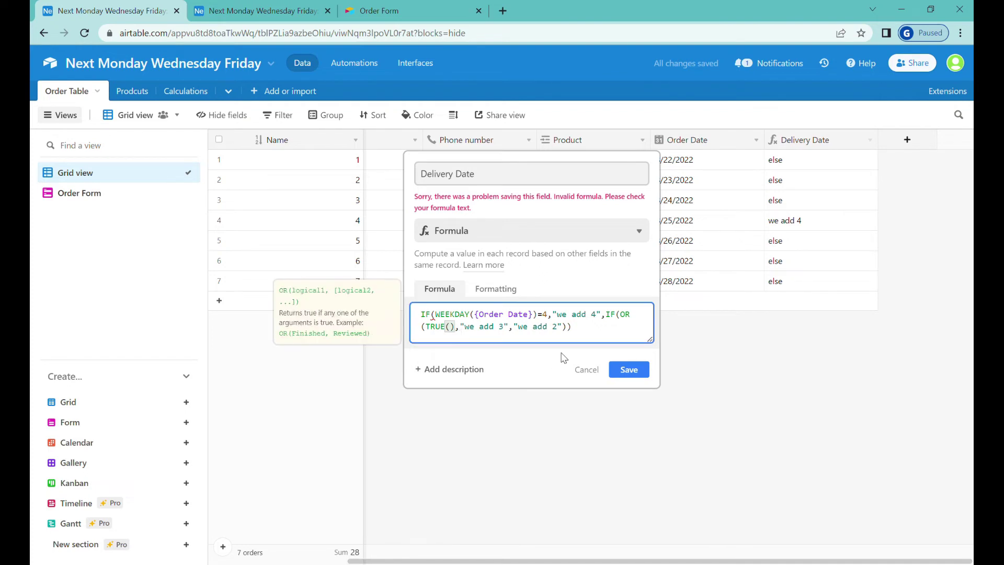
mouse_move(440, 323)
left_click(517, 335)
left_click(596, 332)
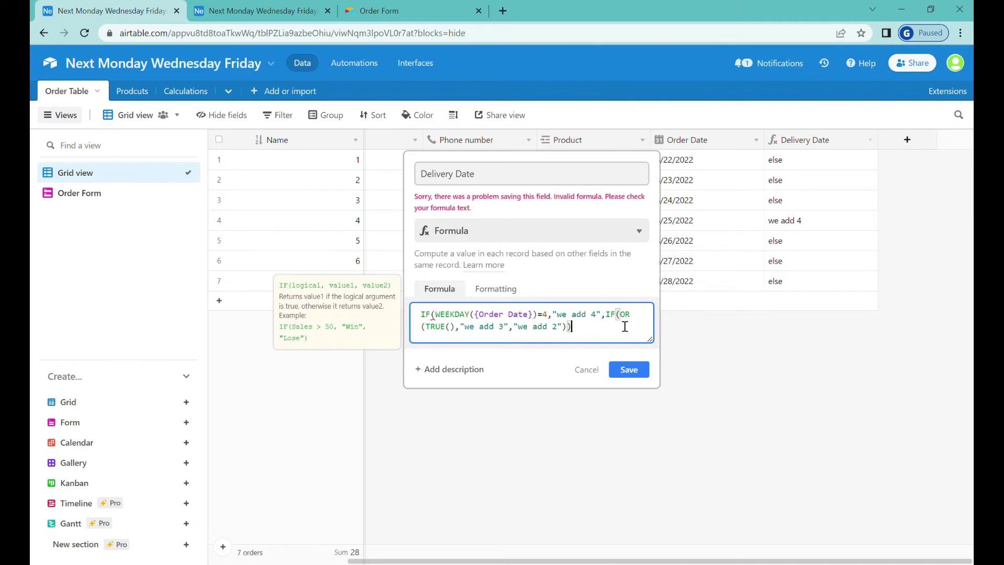
type(")")
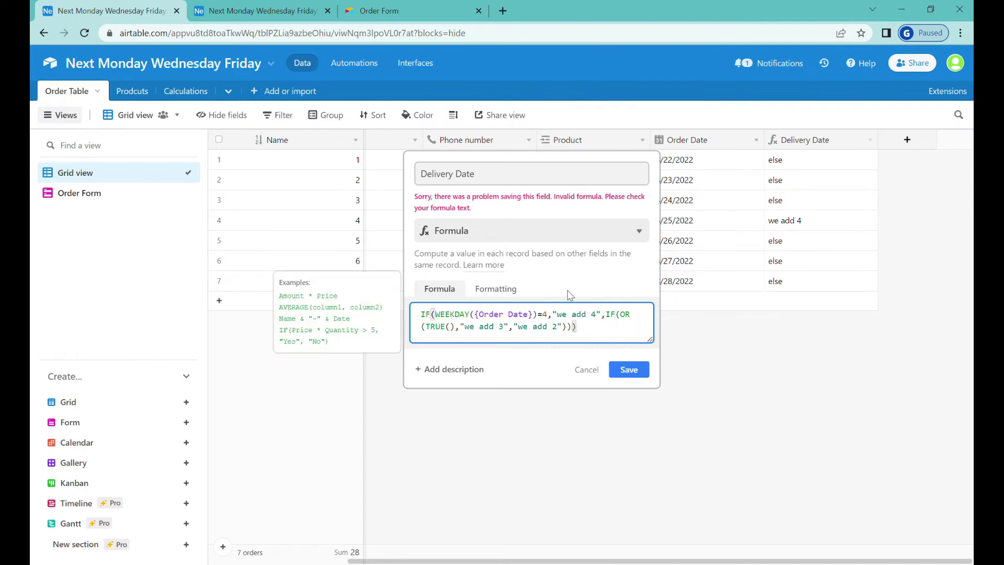
left_click(632, 370)
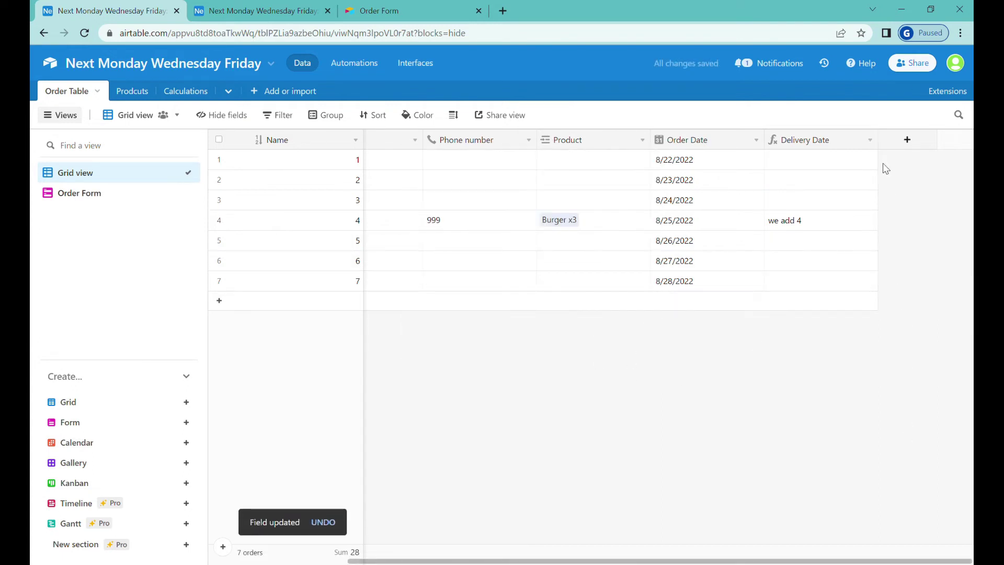
- Review the blank Delivery Date results and reopen the field's formula editor
left_click(816, 166)
left_click_drag(818, 172, 819, 282)
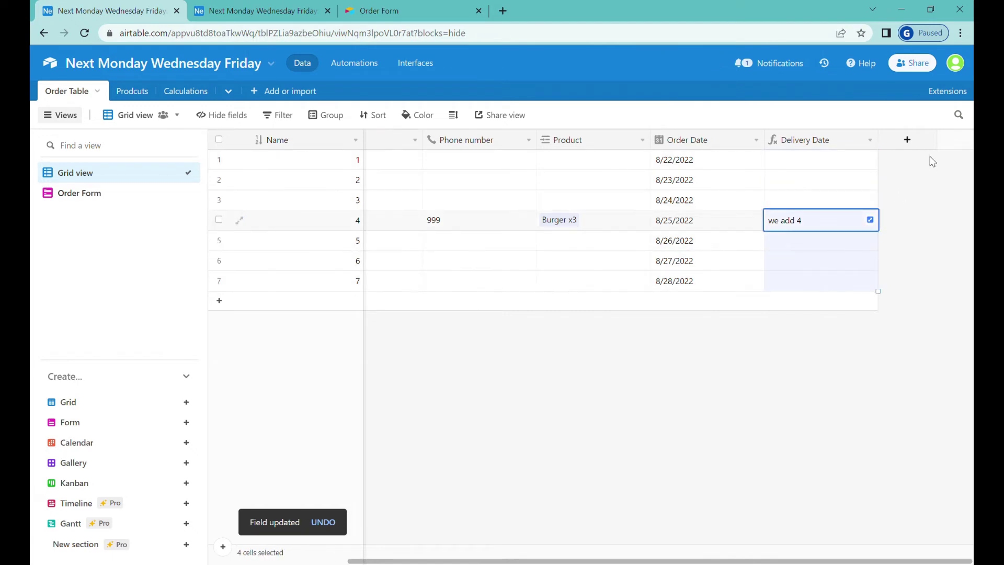
left_click(869, 139)
left_click(816, 157)
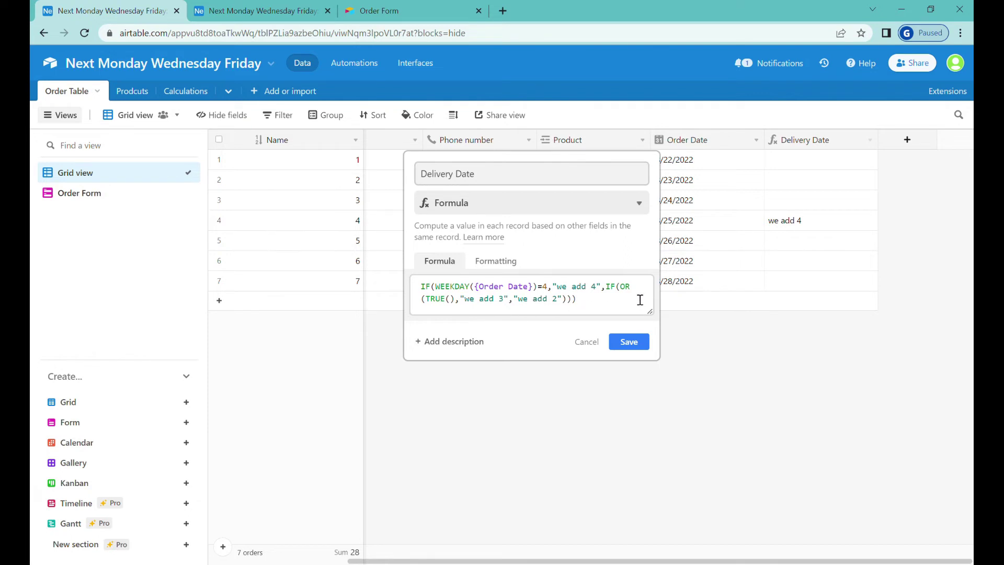
- Insert ')' after TRUE(), delete the trailing ')', save, and review the "we add 3" results
left_click(631, 292)
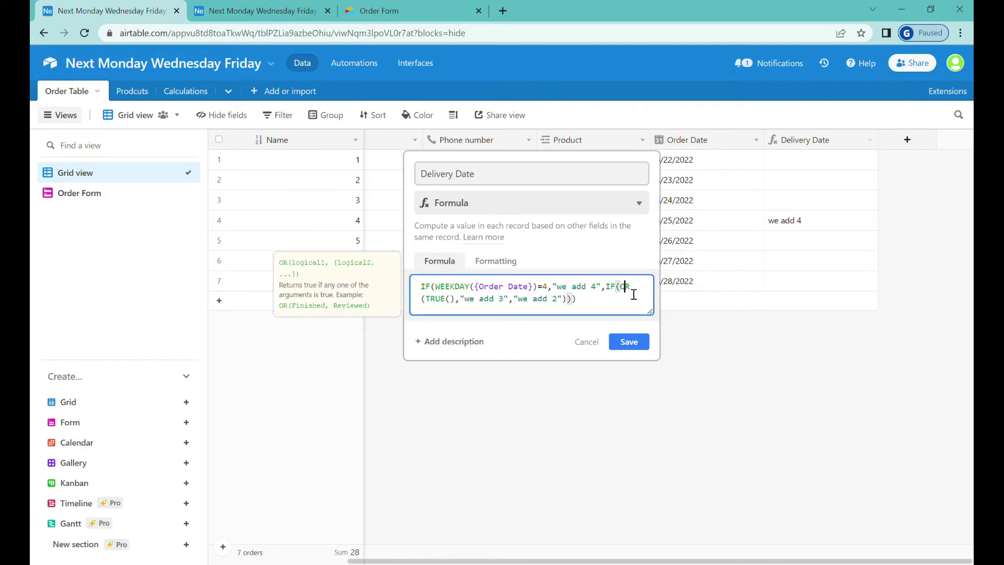
left_click_drag(475, 307, 562, 308)
left_click(568, 300)
left_click(634, 288)
left_click(464, 306)
key("Left")
type(")")
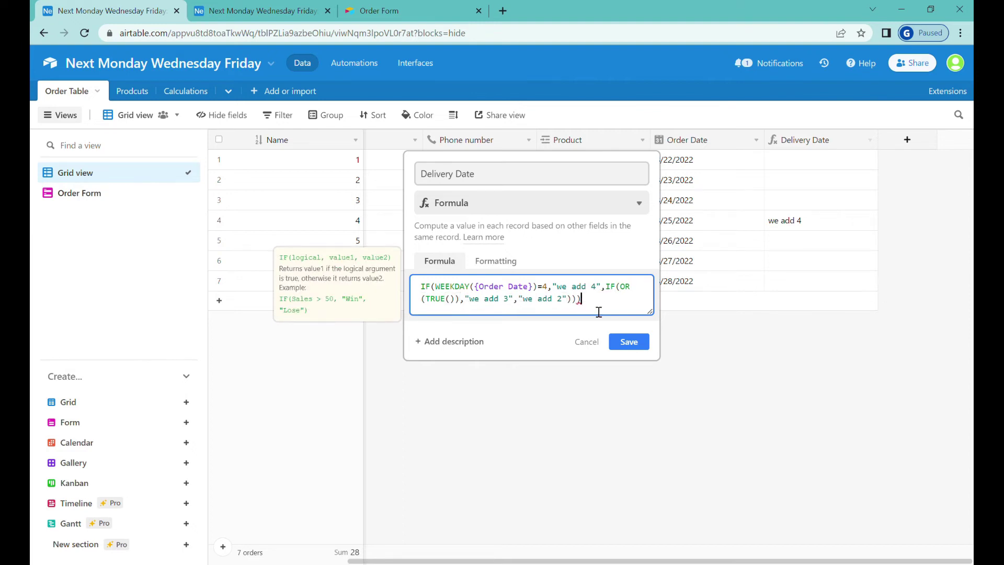
left_click(581, 303)
key("BackSpace")
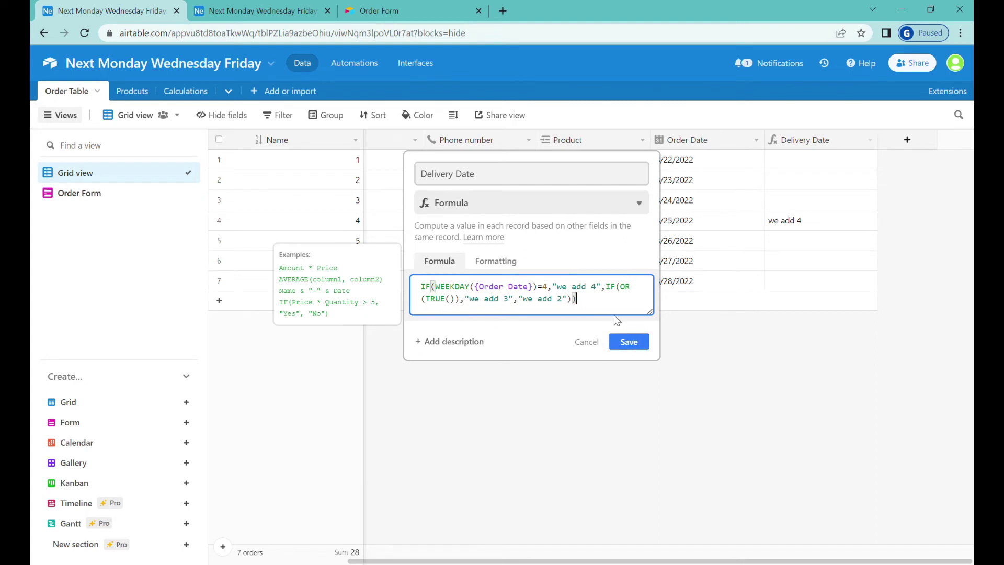
left_click(636, 343)
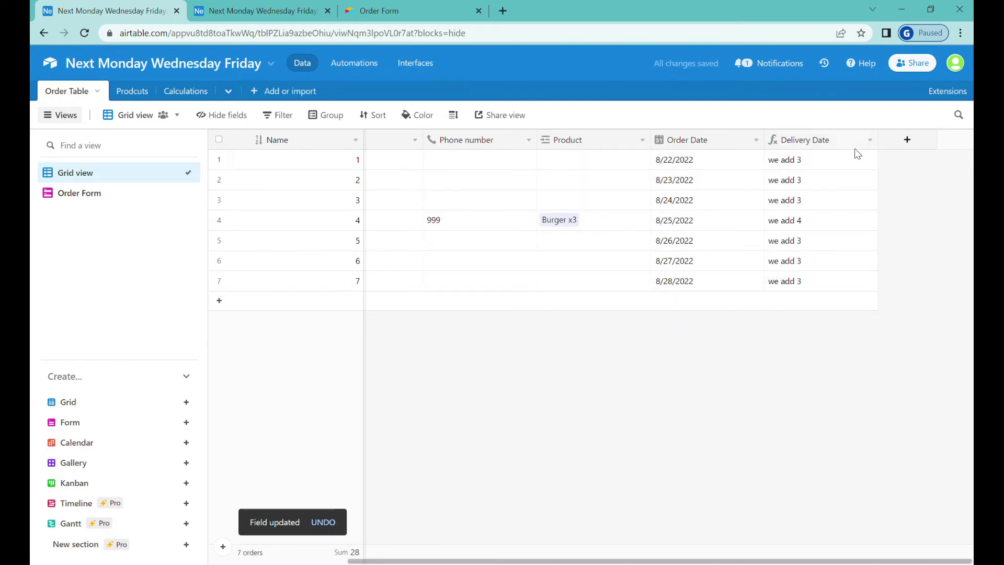
left_click_drag(838, 165, 828, 210)
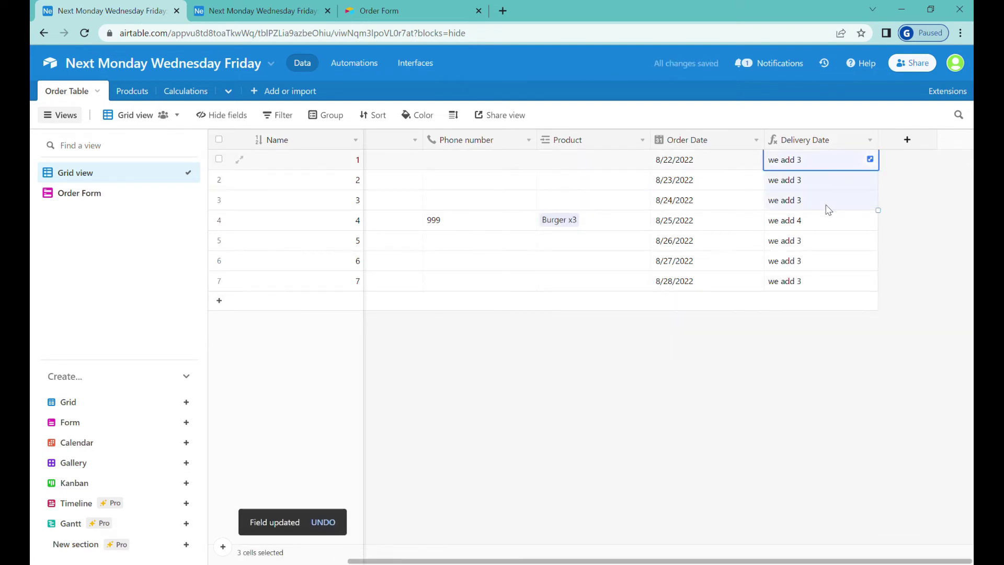
left_click(869, 140)
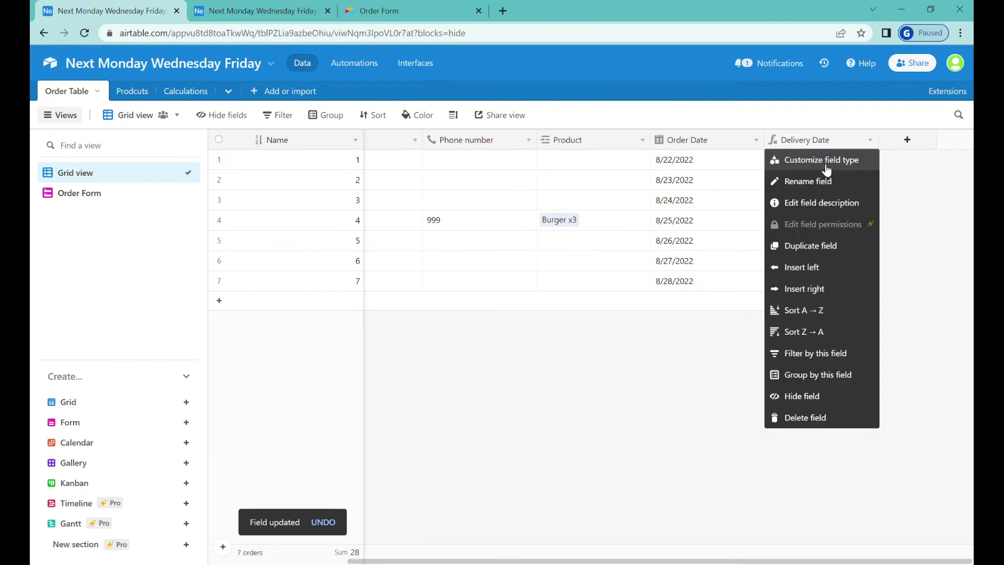
- Copy the WEEKDAY({Order Date})=4 condition and check the weekday Add days values in Calculations
left_click(825, 162)
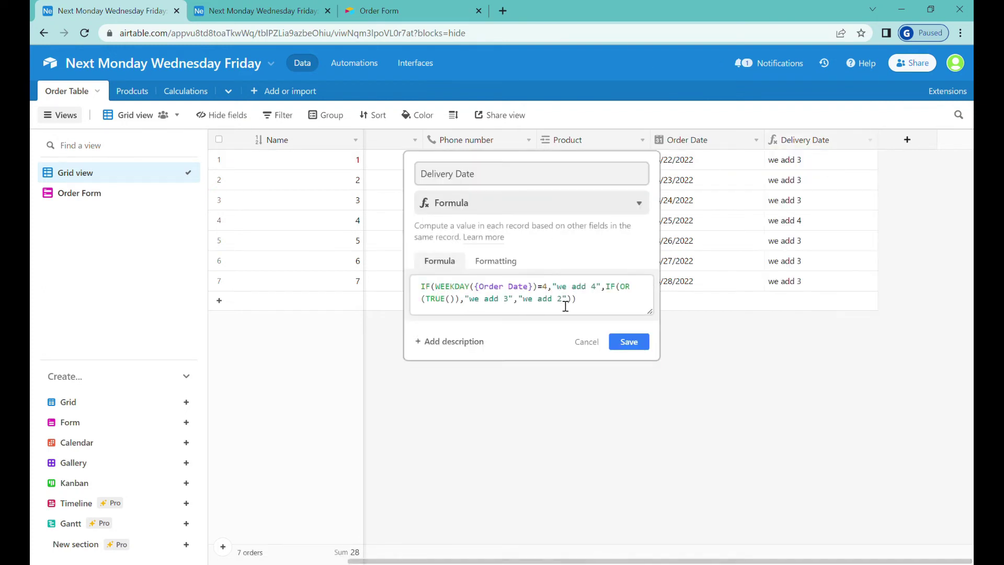
left_click(619, 287)
left_click_drag(650, 312, 651, 362)
left_click(455, 298)
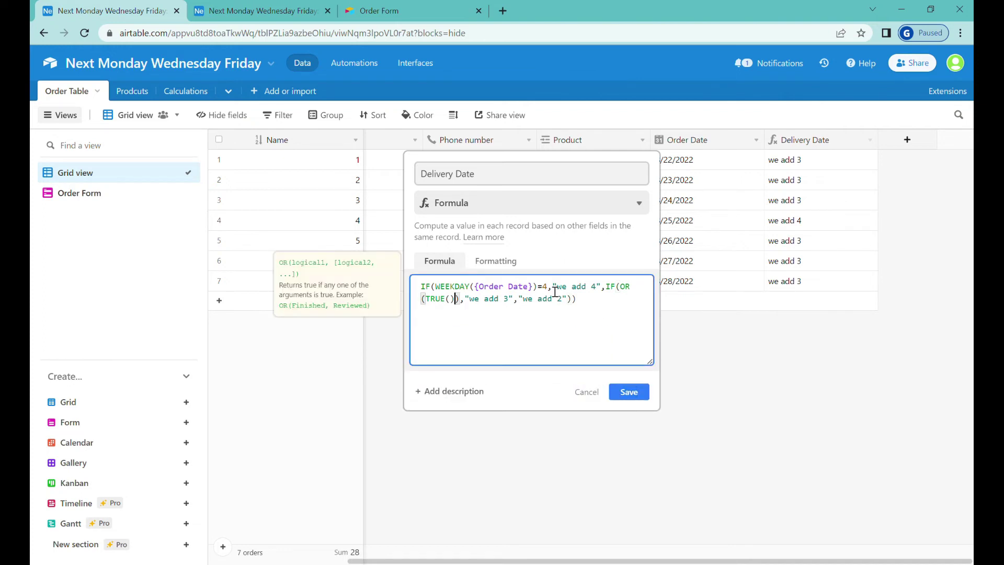
left_click_drag(548, 288, 443, 293)
key("ctrl+c")
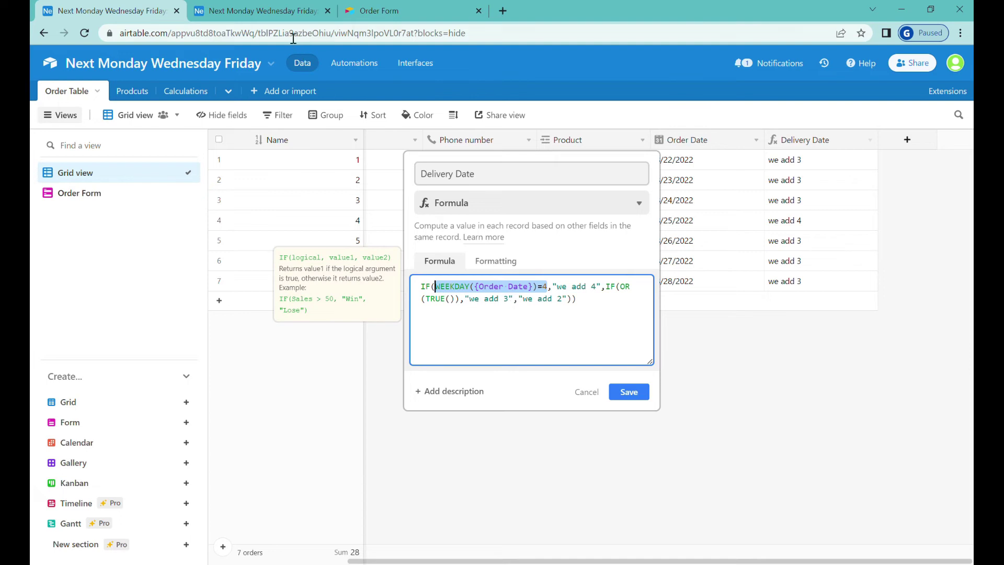
left_click(286, 13)
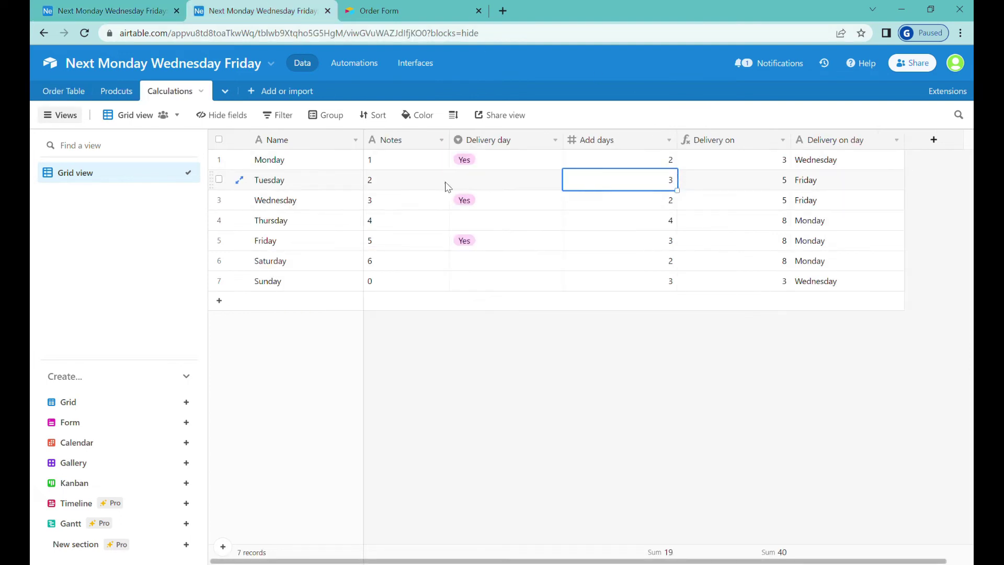
left_click_drag(620, 240, 385, 240)
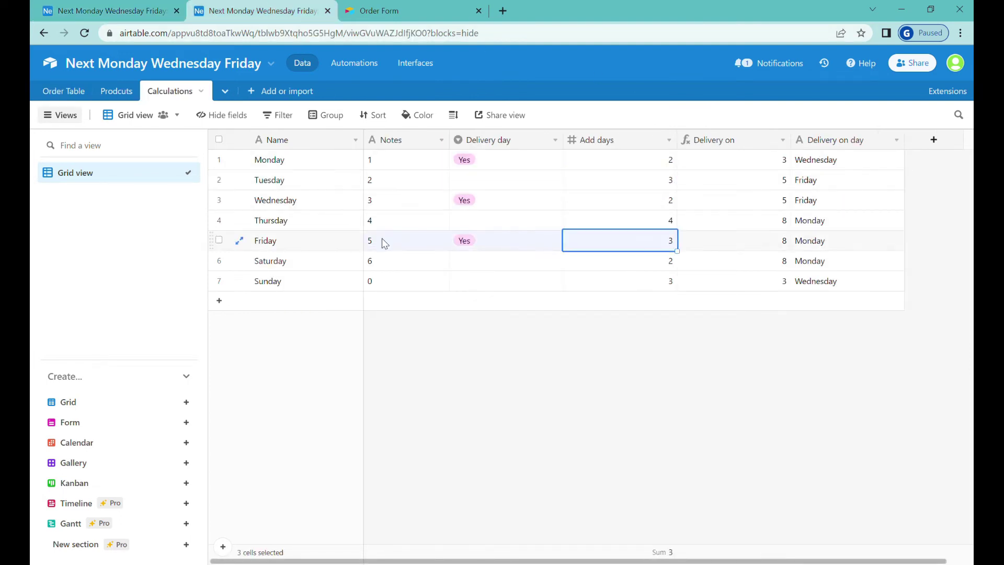
left_click(384, 280)
key("ctrl+shift+Tab")
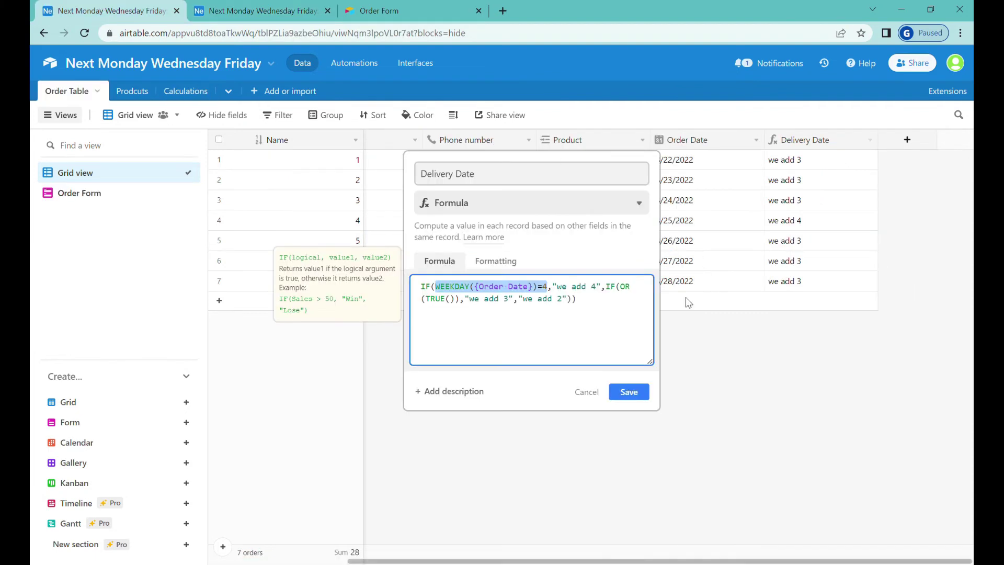
- Replace TRUE() with WEEKDAY({Order Date})=2, =5 and =0 conditions and save the formula
left_click(460, 299)
key("BackSpace")
key("BackSpace")
key("BackSpace")
key("BackSpace")
key("BackSpace")
key("BackSpace")
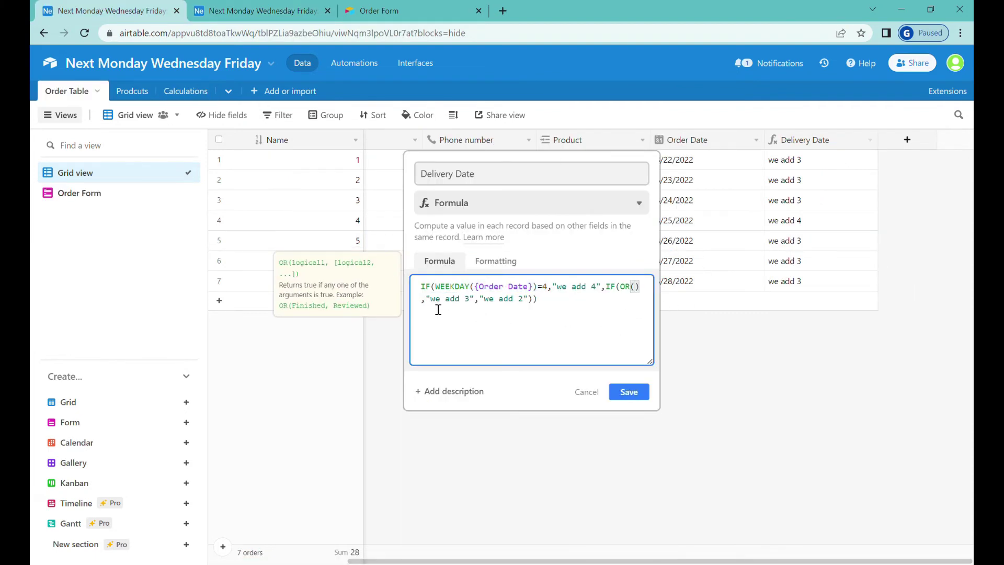
key("ctrl+v")
key("BackSpace")
type("2,")
key("ctrl+v")
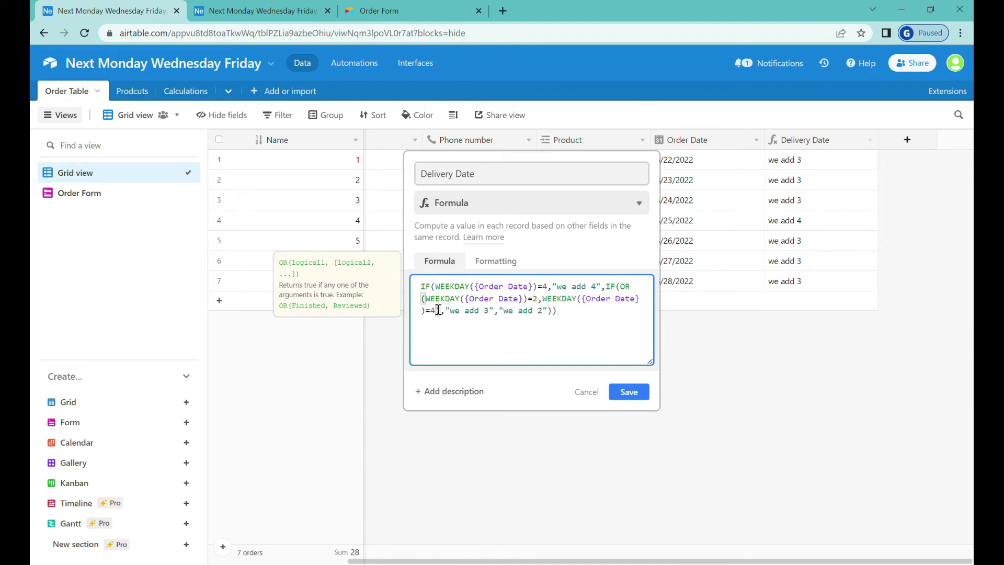
key("BackSpace")
type("5,")
key("ctrl+v")
type("0")
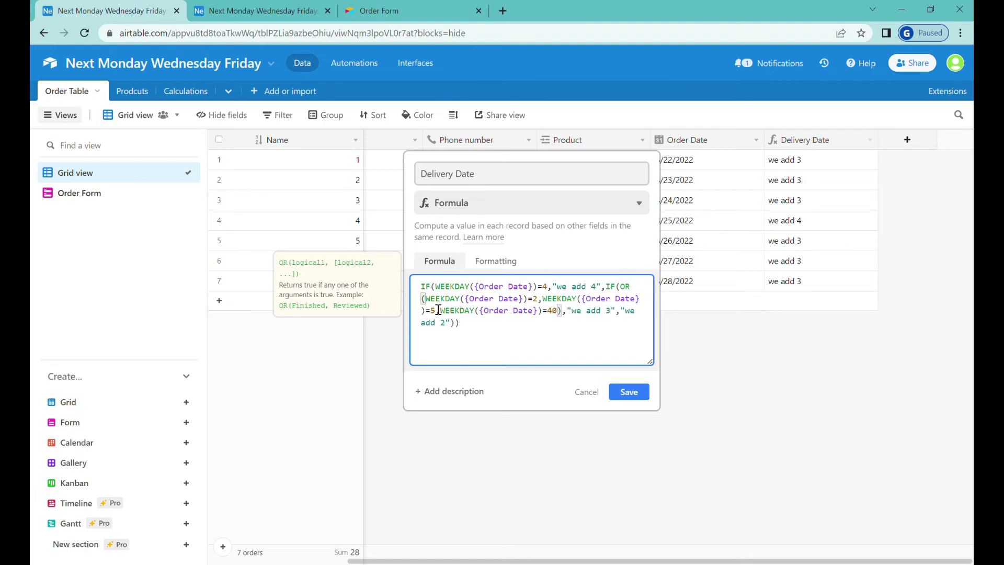
key("Left")
key("BackSpace")
left_click(629, 392)
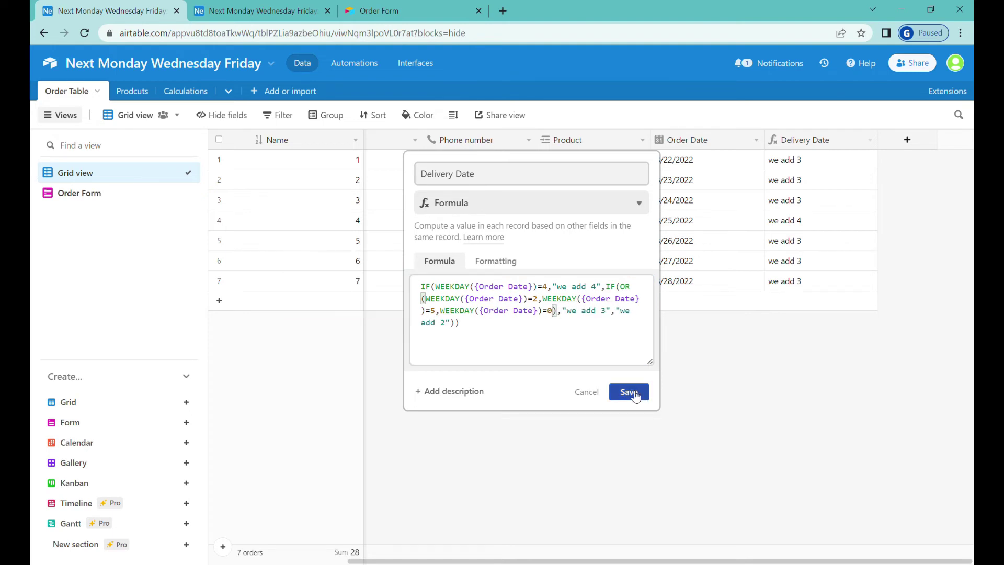
- Inspect the recalculated Delivery Date results for rows 1, 2, 3, 4 and 7
left_click(807, 166)
left_click(808, 281)
left_click(809, 227)
left_click(808, 202)
left_click(810, 163)
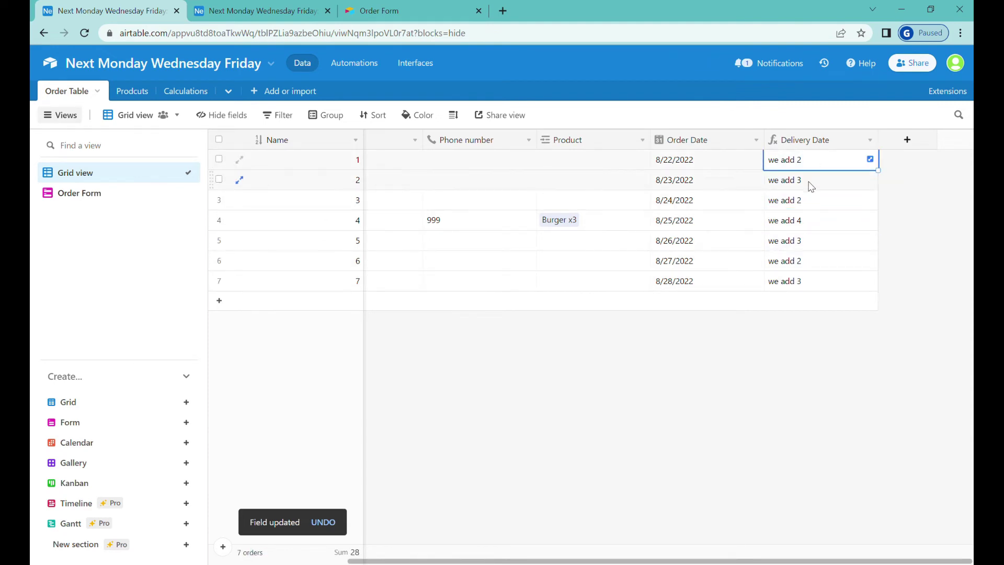
left_click(810, 180)
- Check rows 1 and 2's order dates (8/22, 8/23/2022) against their results and reopen the formula
left_click(719, 163)
left_click(719, 163)
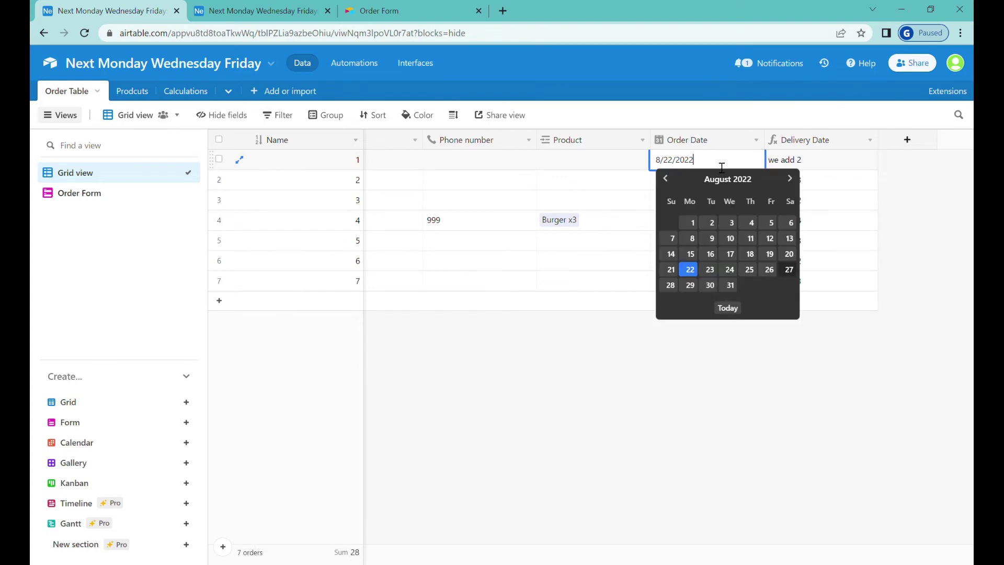
left_click(688, 271)
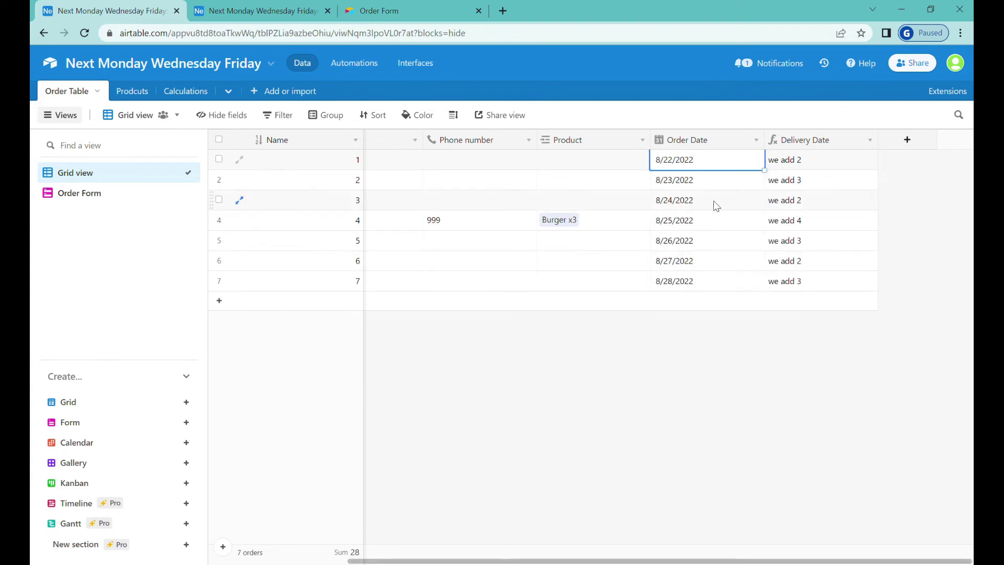
double_click(713, 185)
left_click(711, 289)
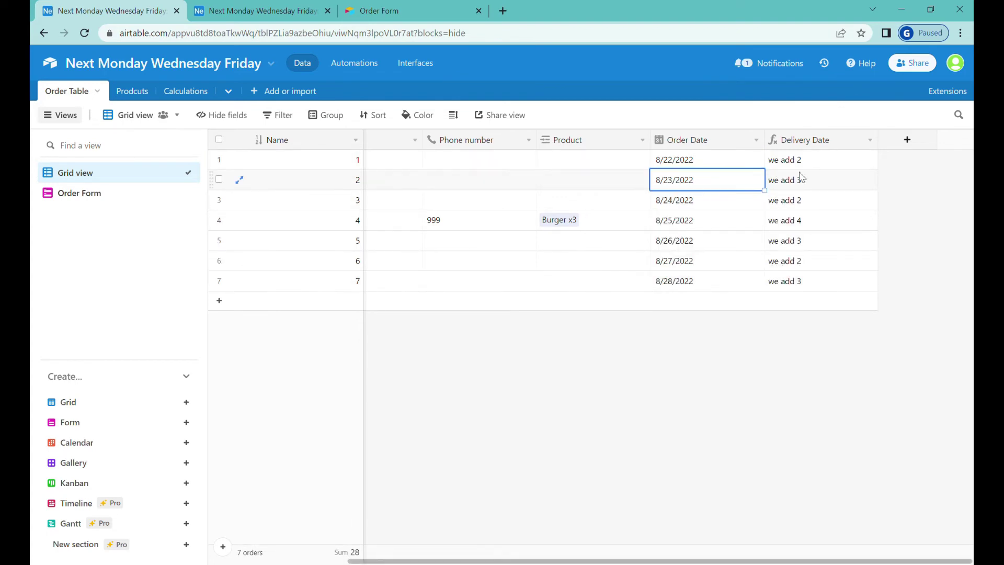
left_click(801, 178)
left_click_drag(818, 281, 822, 165)
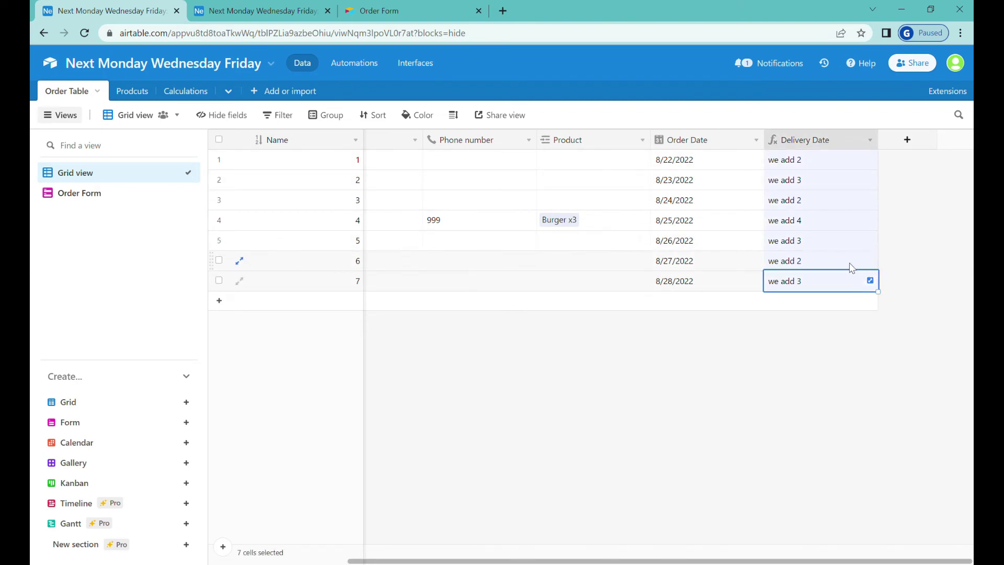
left_click(805, 200)
left_click(818, 163)
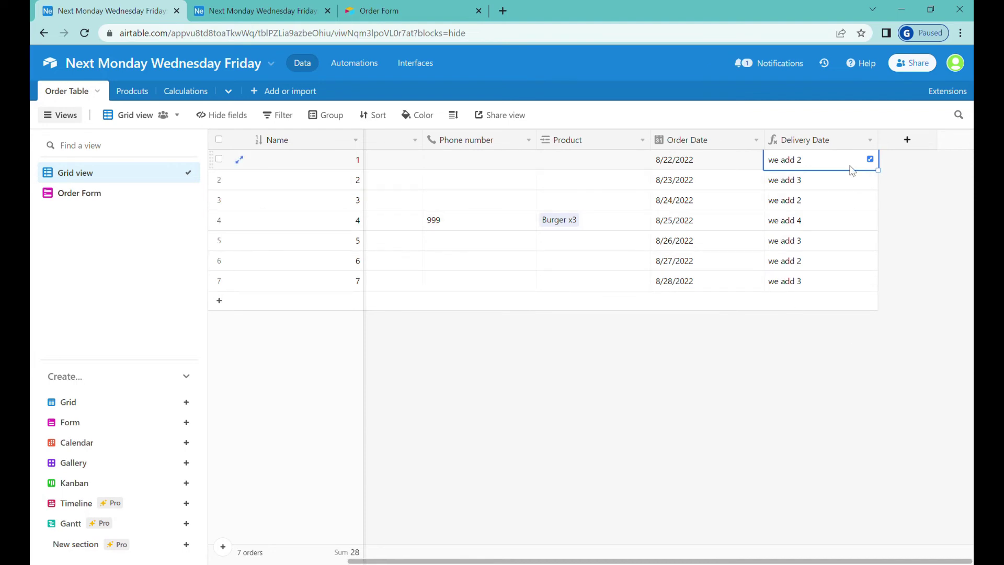
left_click(871, 141)
left_click(816, 160)
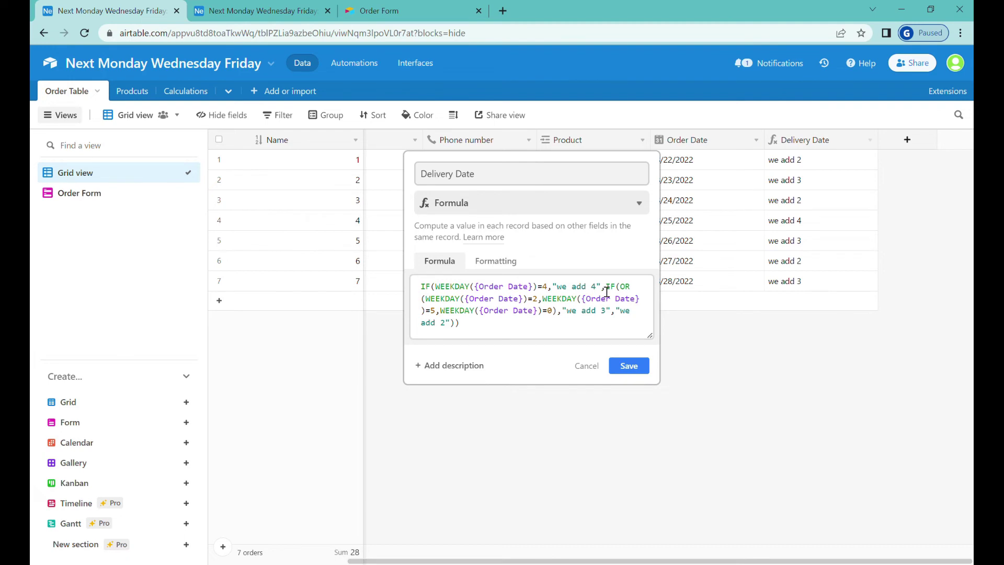
- Replace the "we add 4" placeholder with an empty DATEADD() function
left_click_drag(602, 287, 553, 287)
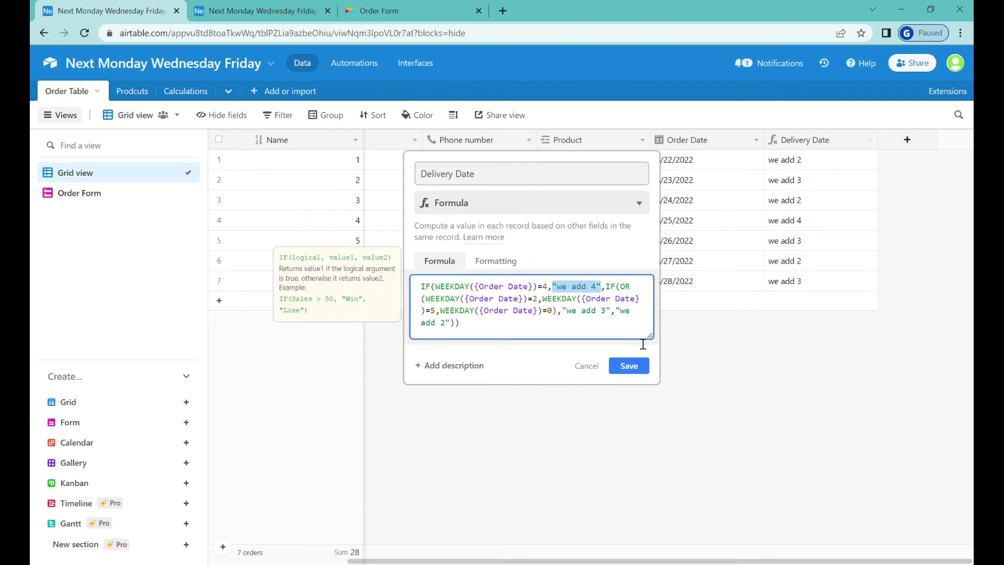
key("BackSpace")
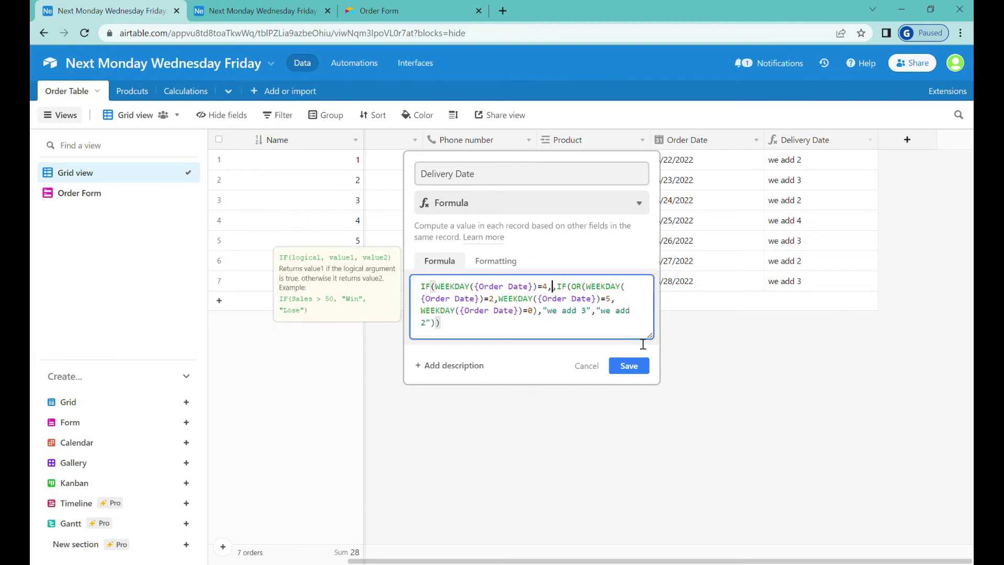
type("DAtte,")
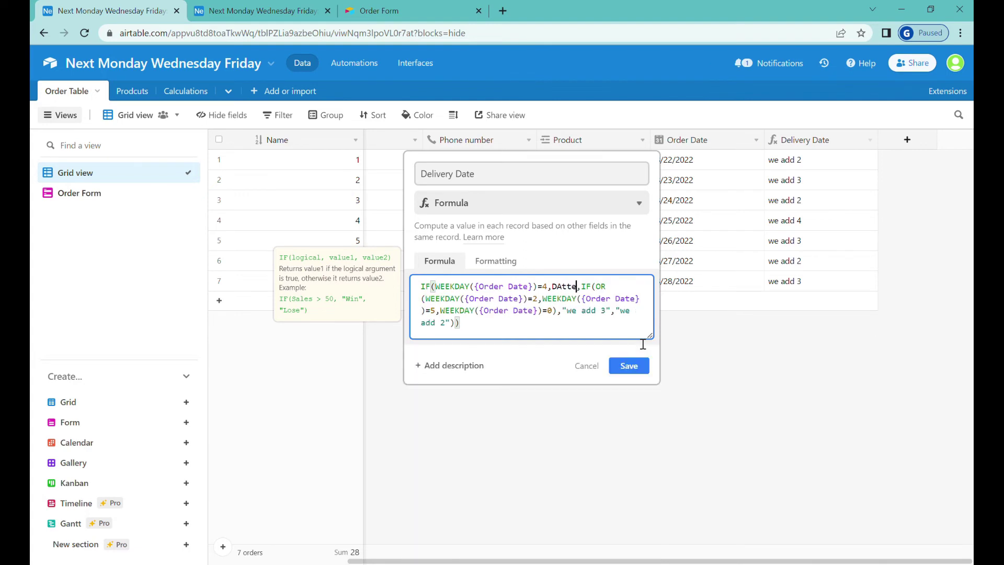
key("BackSpace")
type("e")
key("Down")
key("Down")
key("Down")
key("Down")
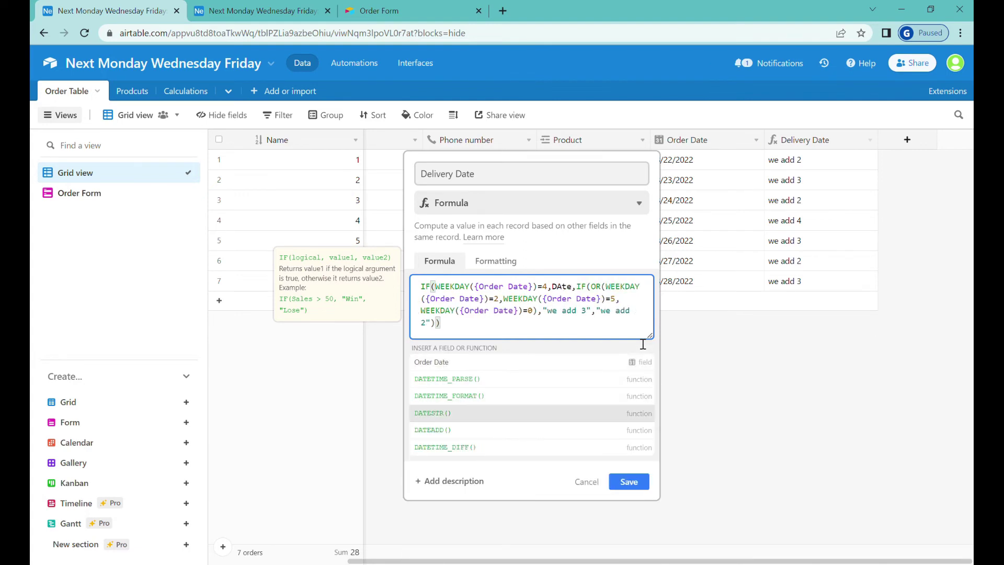
key("Return")
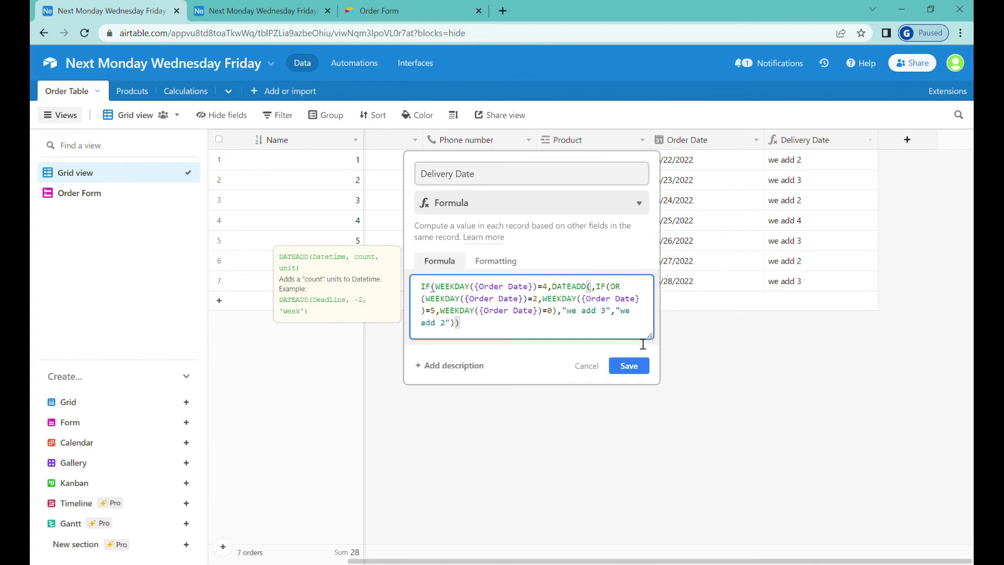
type(")")
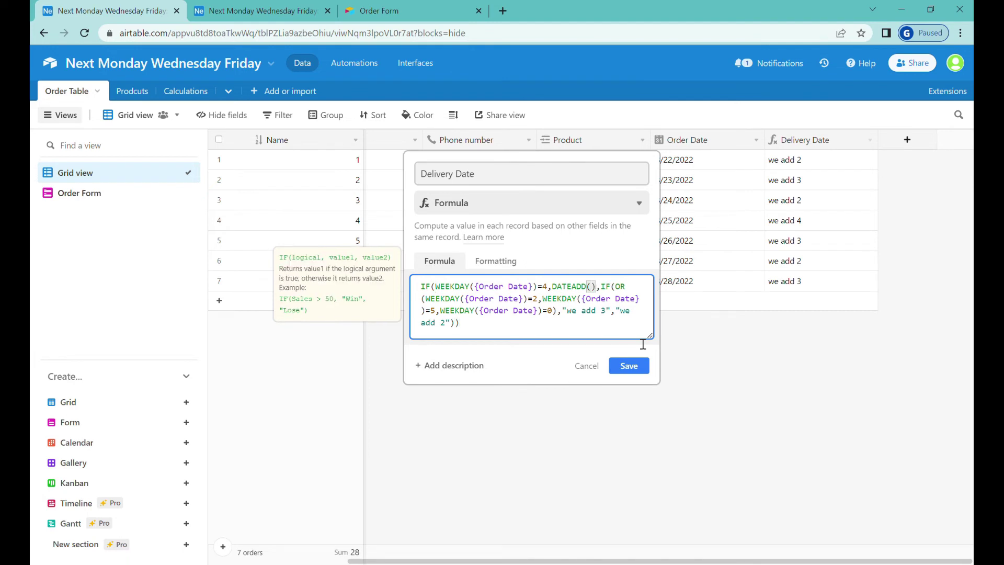
key("Left")
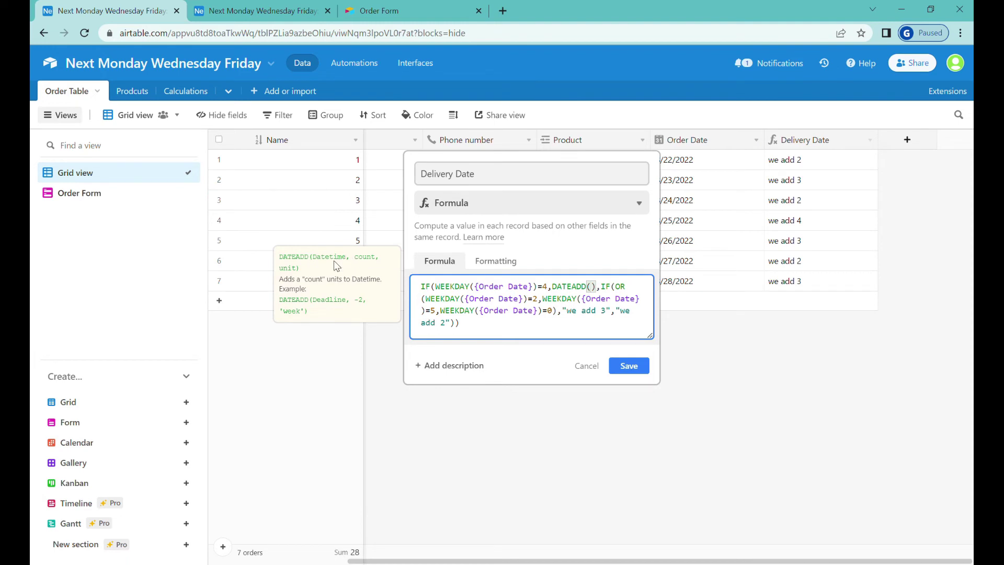
- Fill in DATEADD({Order Date},4,'day') and save the Delivery Date formula
type("{Or")
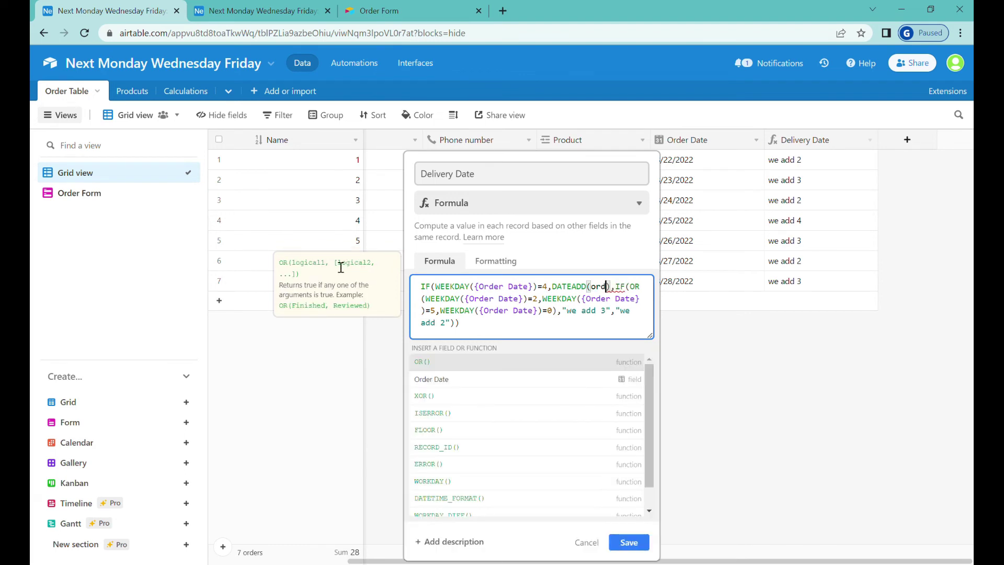
left_click(459, 366)
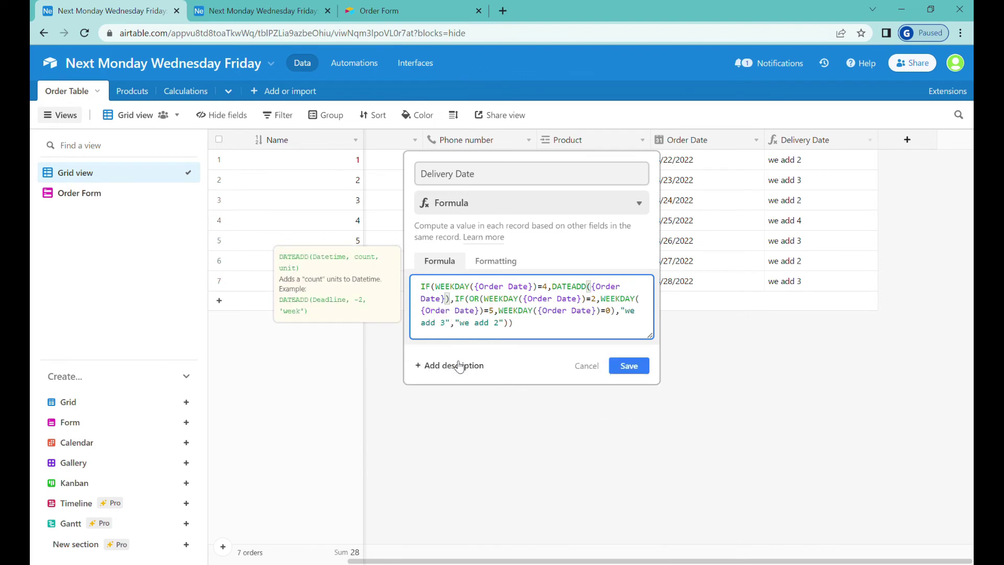
type(",")
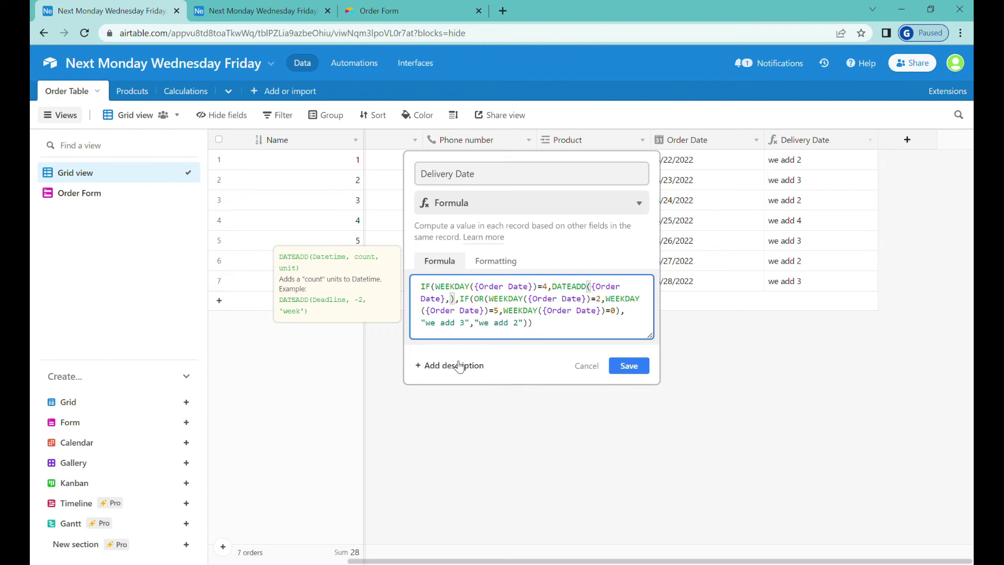
type("4")
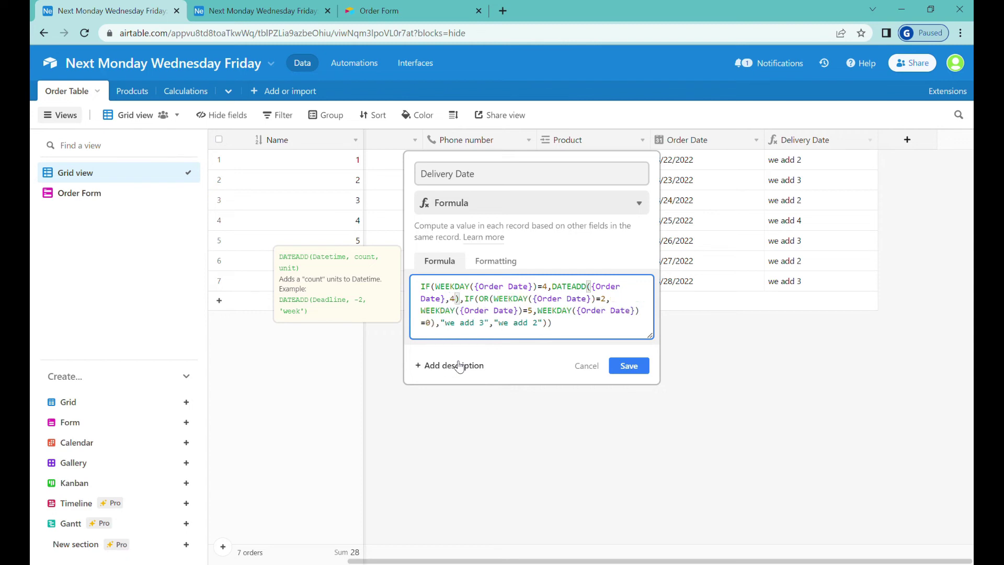
type(",")
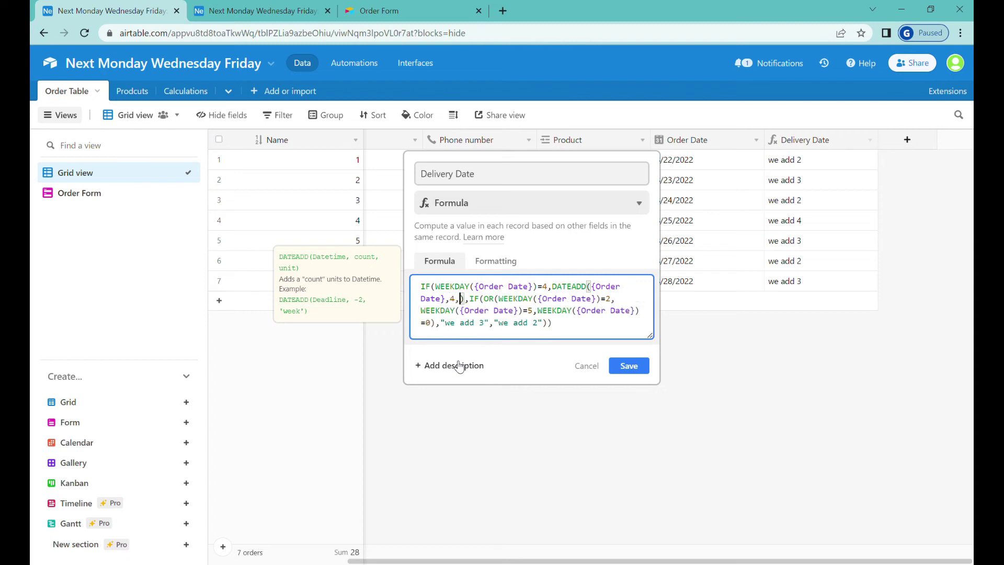
type("'days")
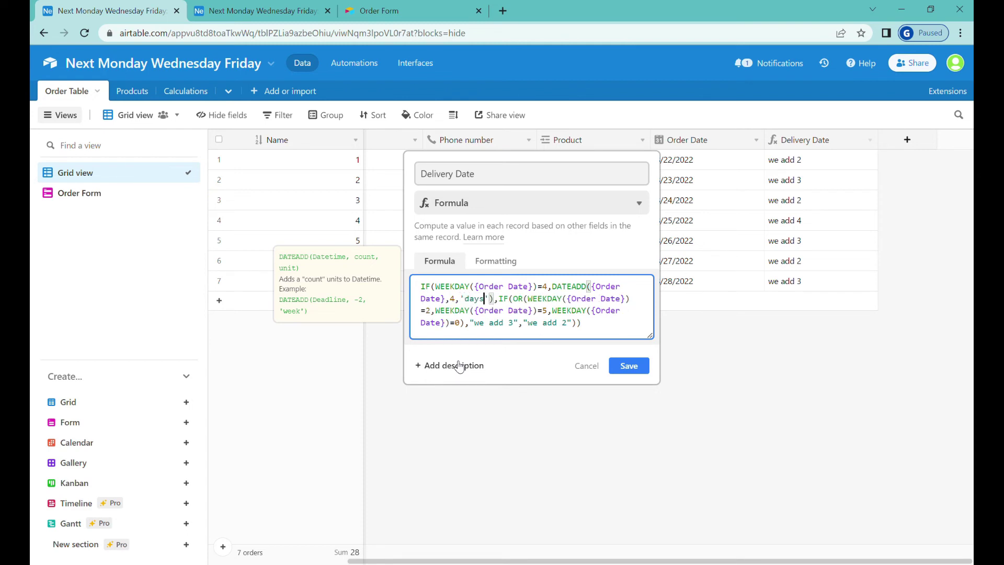
key("BackSpace")
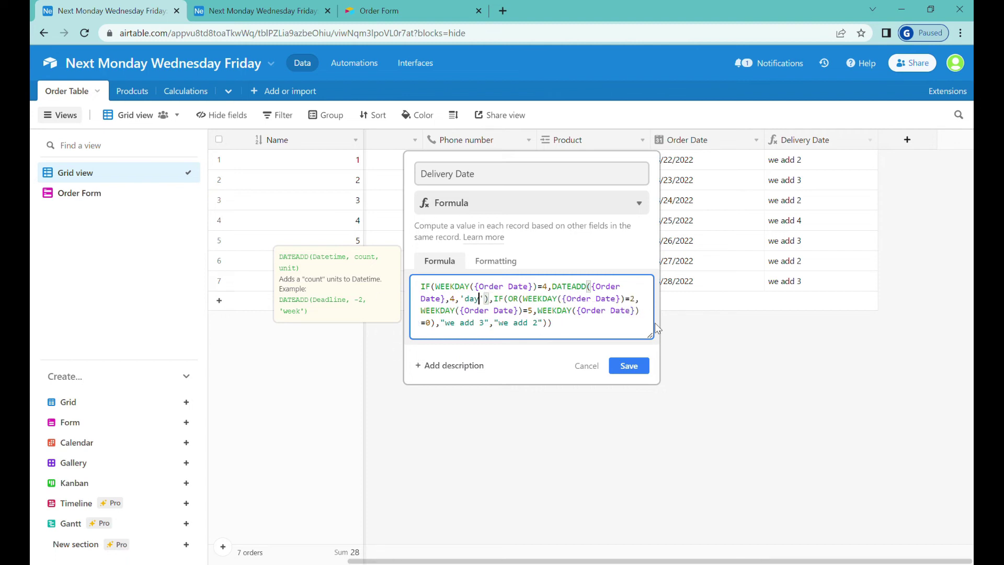
left_click(627, 369)
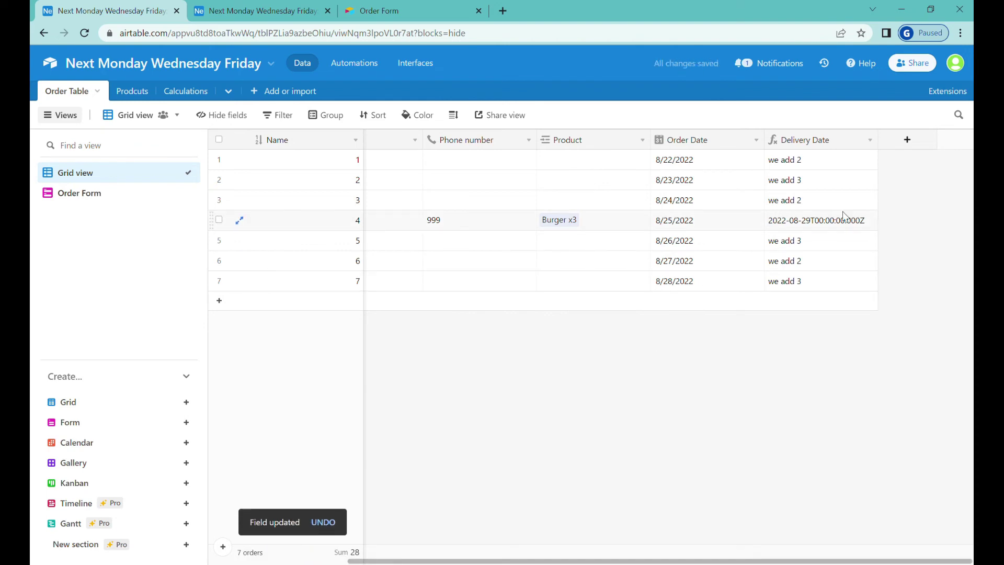
- Inspect the Delivery Date results, including row 4's new computed date
left_click(854, 226)
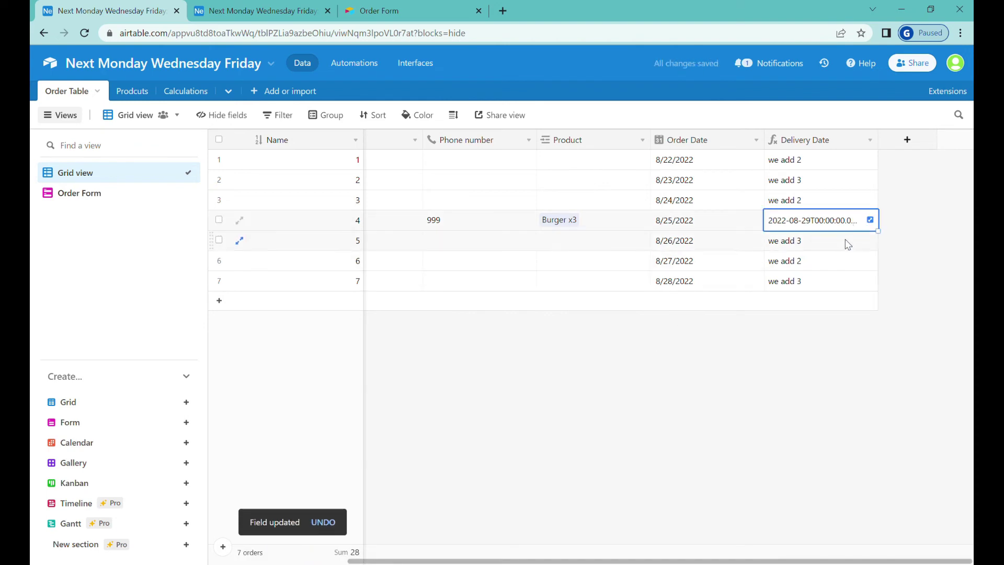
left_click(703, 222)
left_click_drag(800, 161, 795, 259)
left_click(805, 201)
left_click(800, 182)
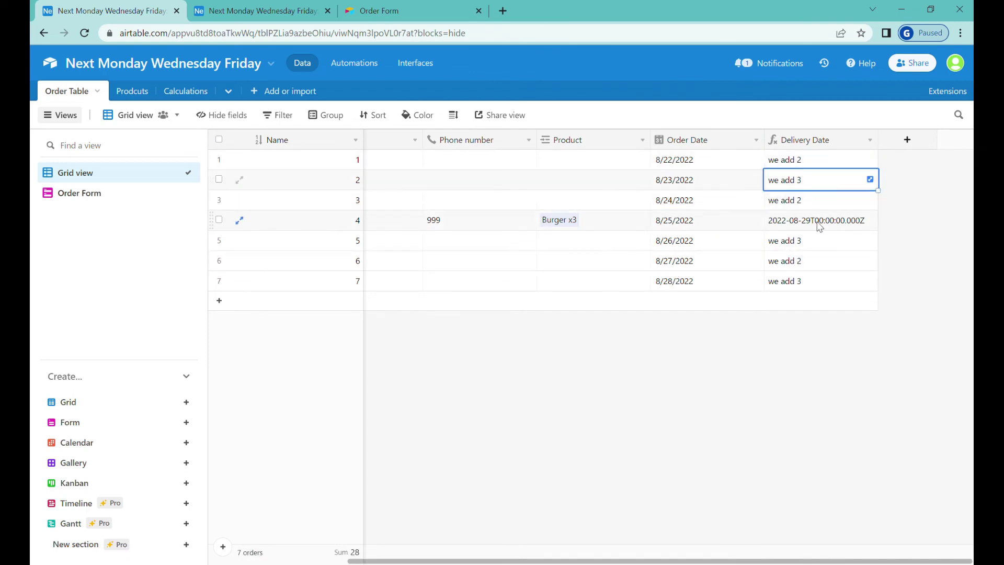
left_click(846, 223)
- Reopen the formula and replace "we add 3" with DATEADD({Order Date},3,'day')
left_click(870, 140)
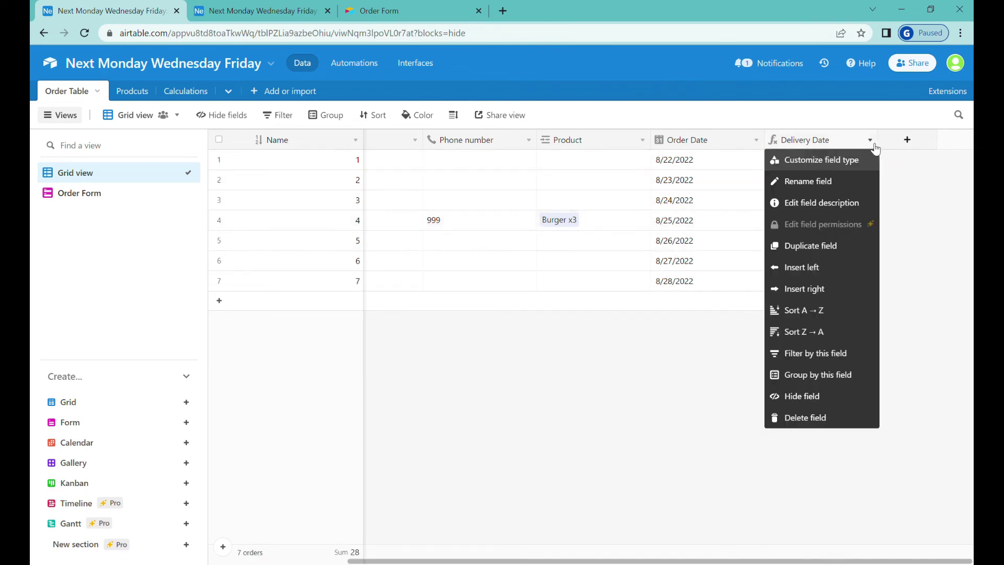
left_click(860, 157)
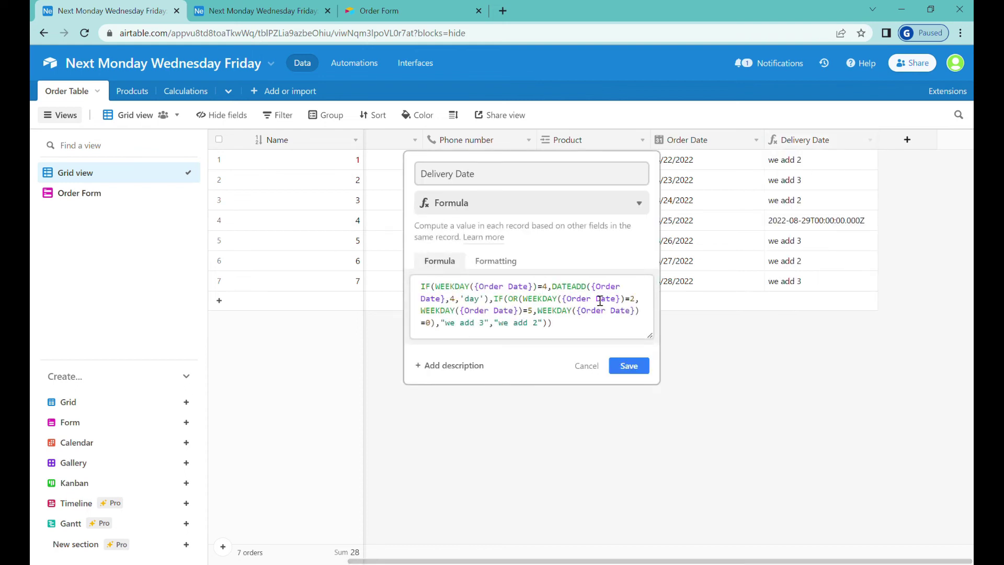
left_click(559, 292)
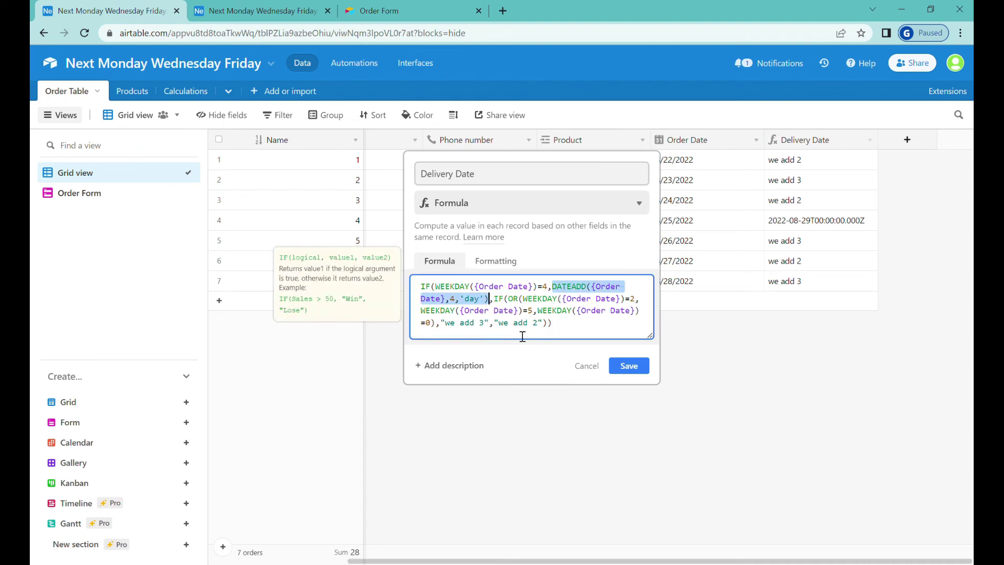
left_click(533, 324)
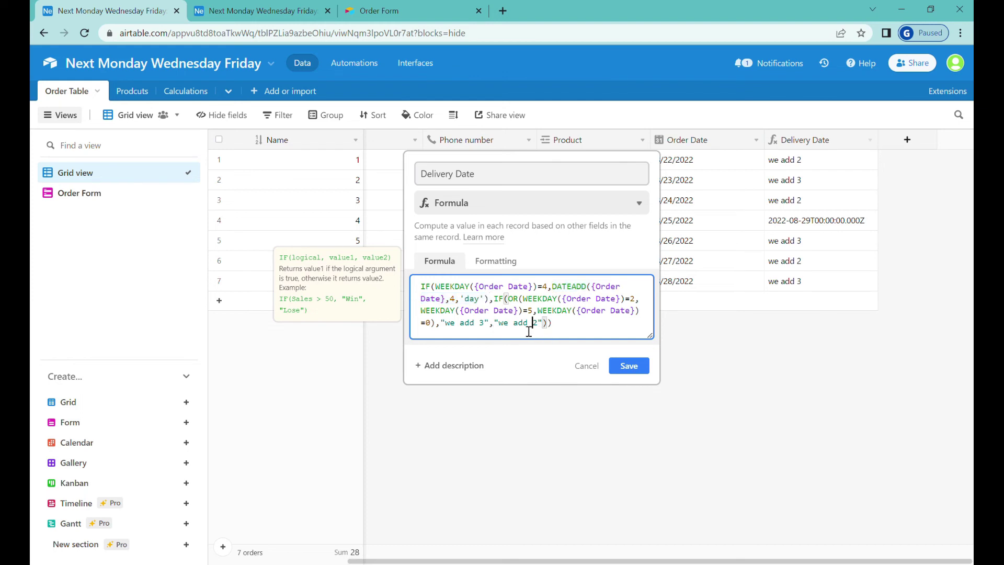
left_click(501, 329)
left_click_drag(491, 332, 450, 331)
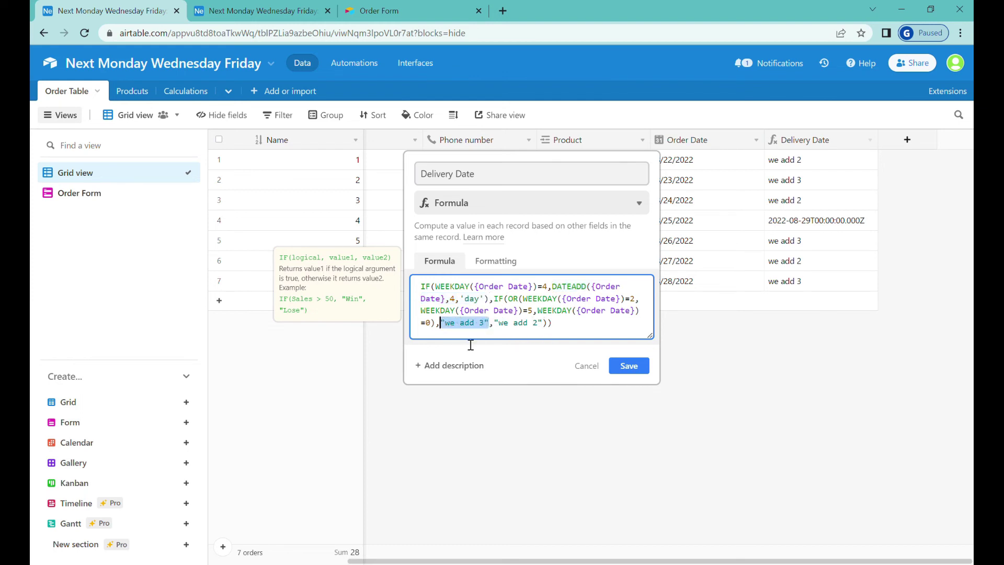
type("DATEADD({Order Date},4,'day')")
double_click(545, 323)
type("3")
- Replace "we add 2" with DATEADD({Order Date},2,'day') and save the formula
left_click_drag(586, 325, 645, 350)
type("DATEADD({Order Date},4,'day')")
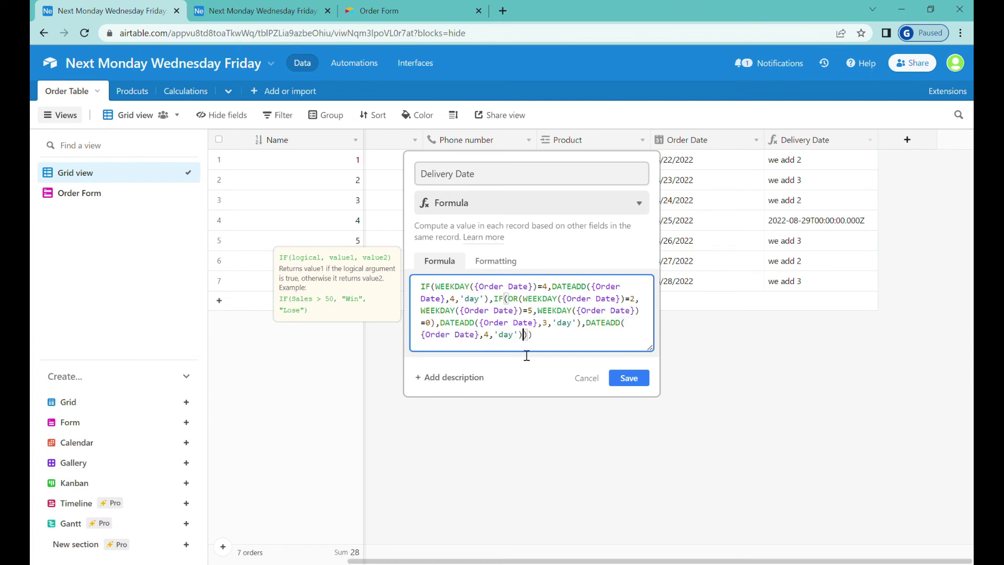
double_click(487, 336)
type("2")
left_click(630, 378)
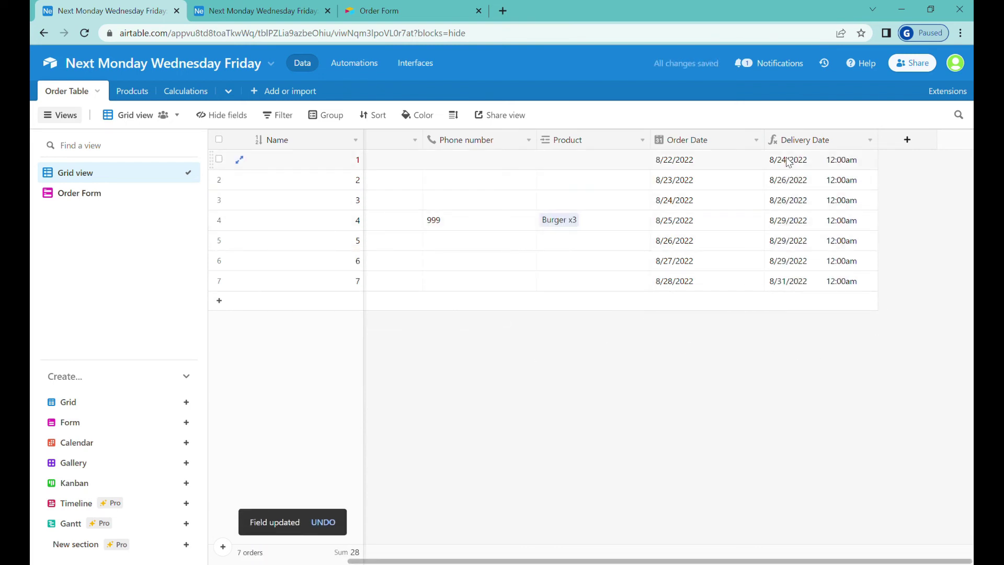
- Format Delivery Date as date only, without the time, and narrow its column
left_click(871, 142)
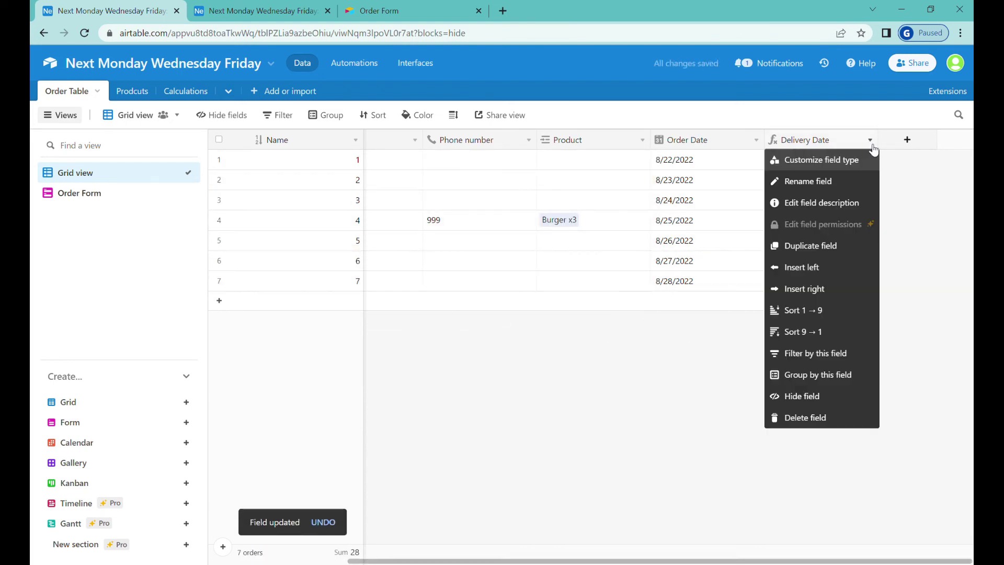
left_click(839, 161)
left_click(516, 209)
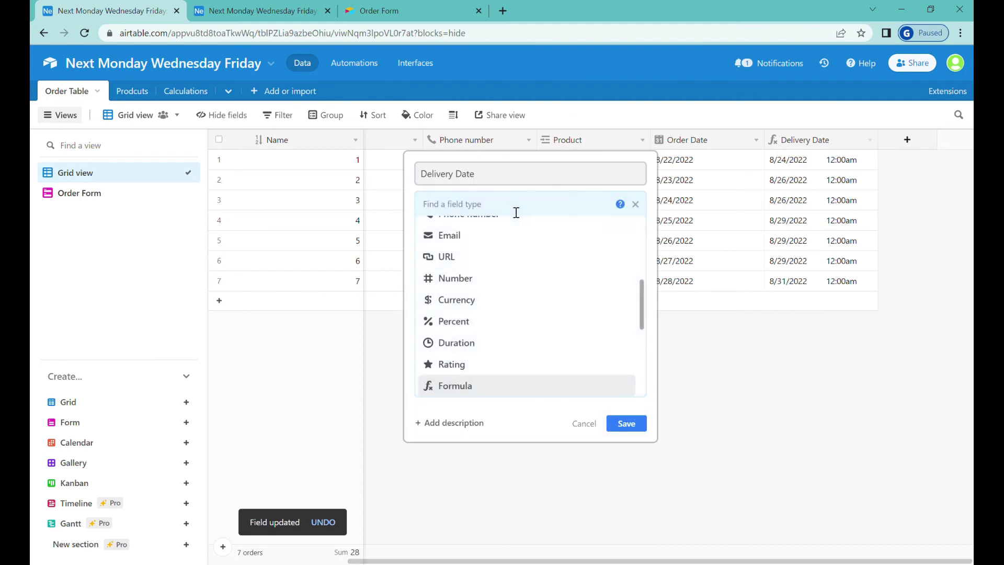
left_click(554, 176)
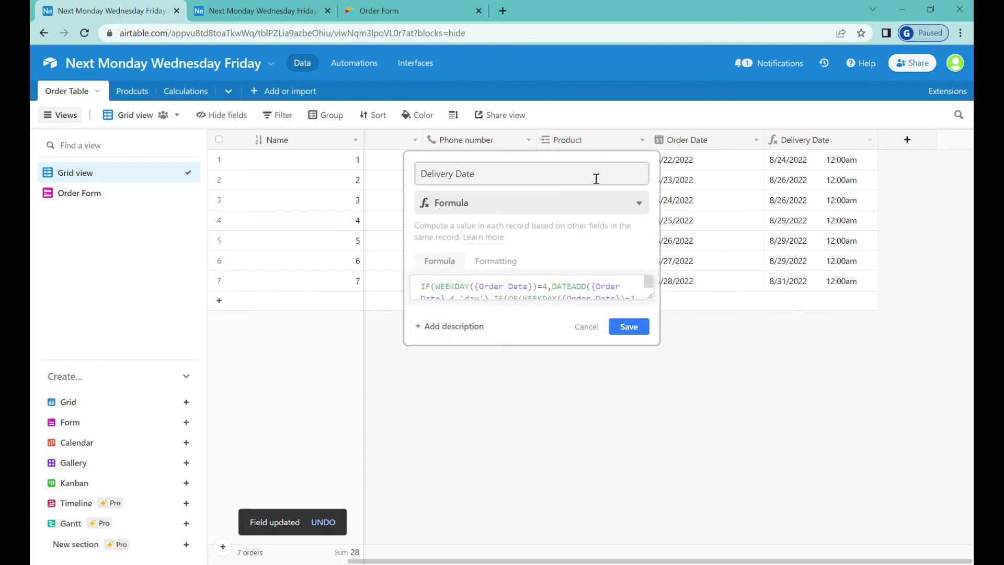
left_click(496, 260)
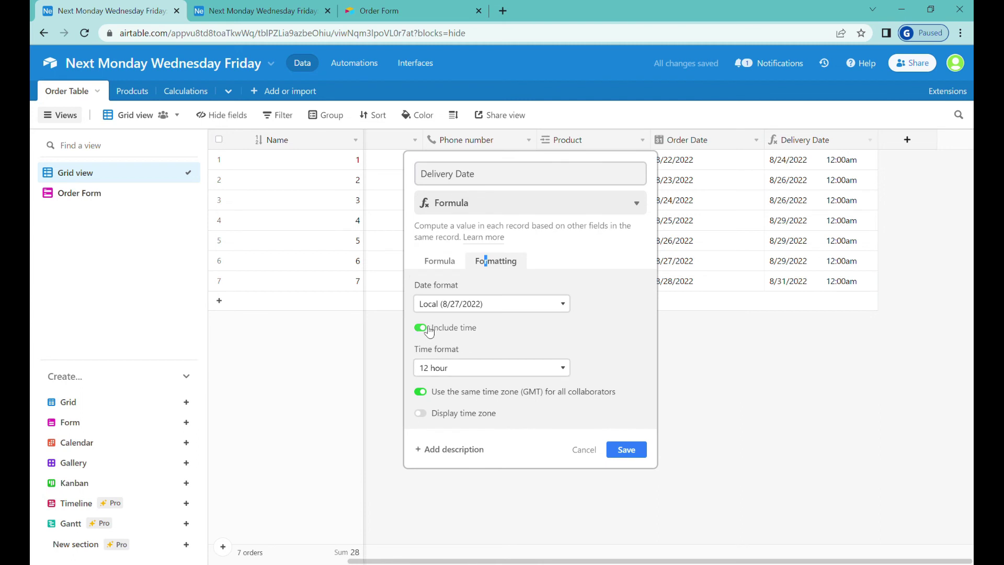
left_click(420, 327)
left_click(627, 407)
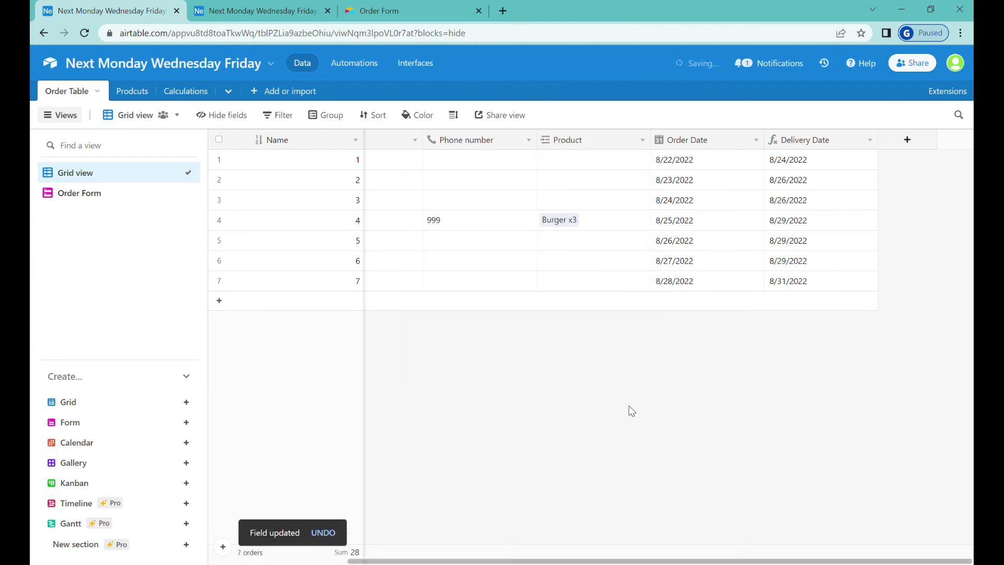
left_click_drag(795, 162, 819, 281)
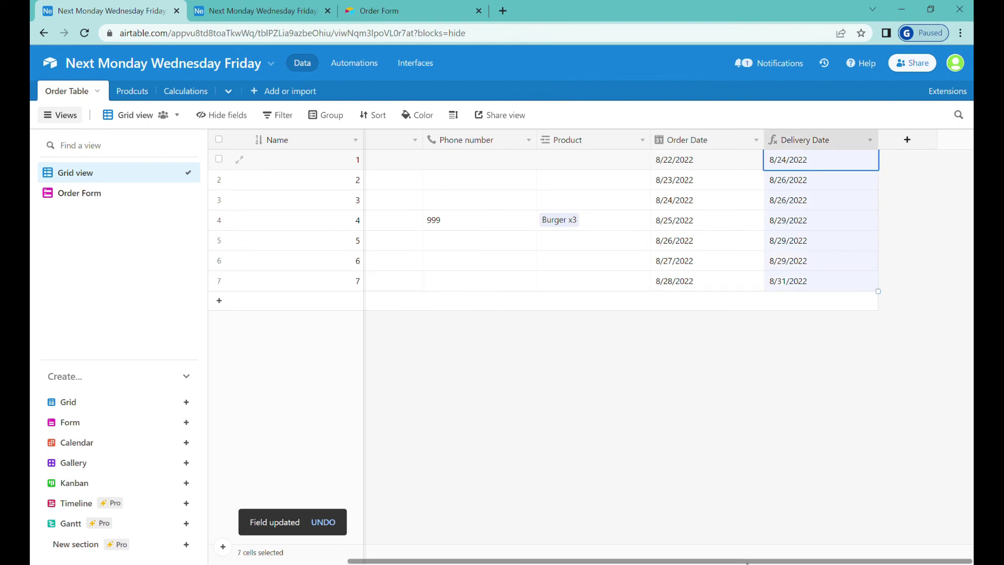
left_click_drag(879, 140, 857, 147)
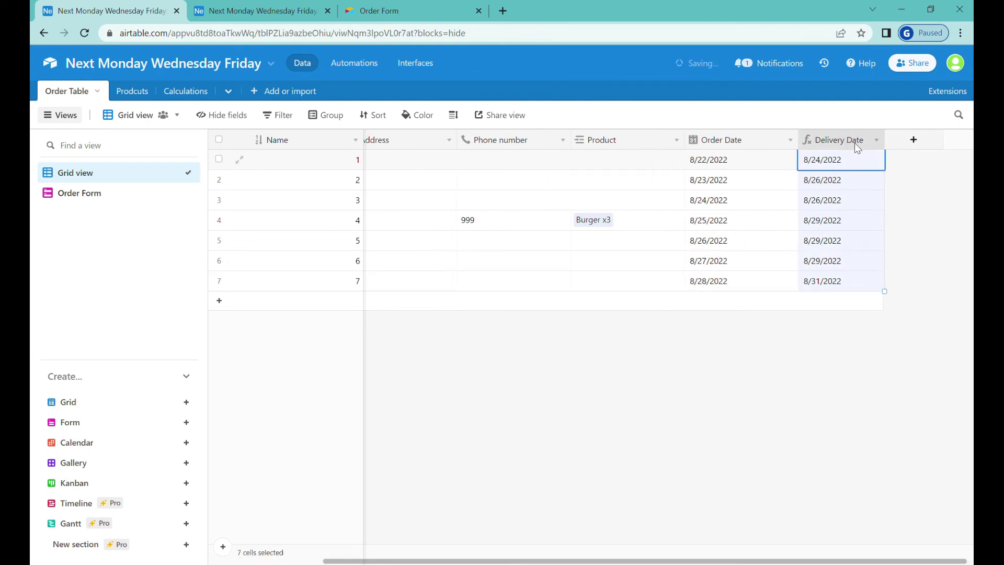
- Add a new Formula field named 'Day of the Week'
key("Escape")
left_click(914, 140)
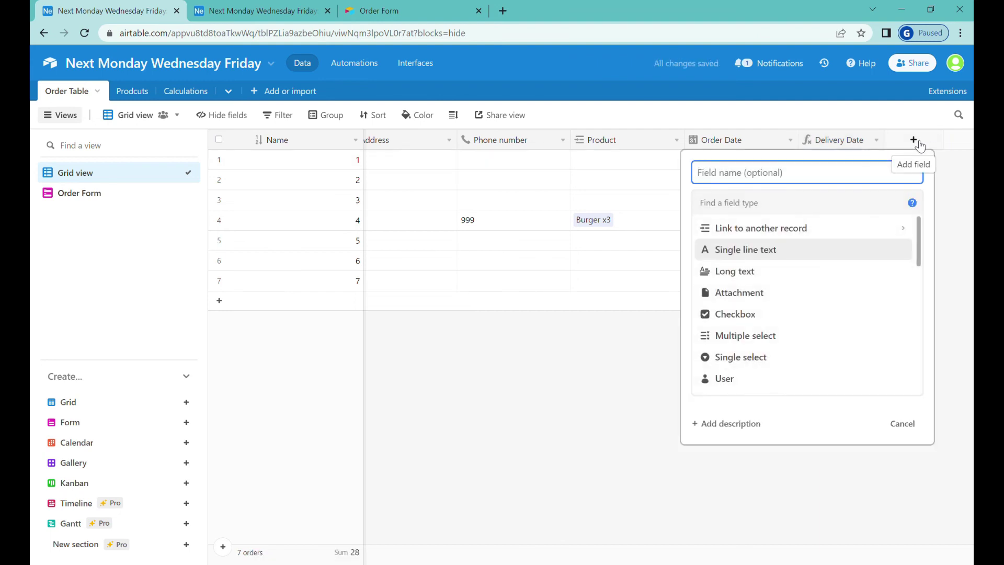
type("Day of the Week")
key("Tab")
type("form")
left_click(777, 227)
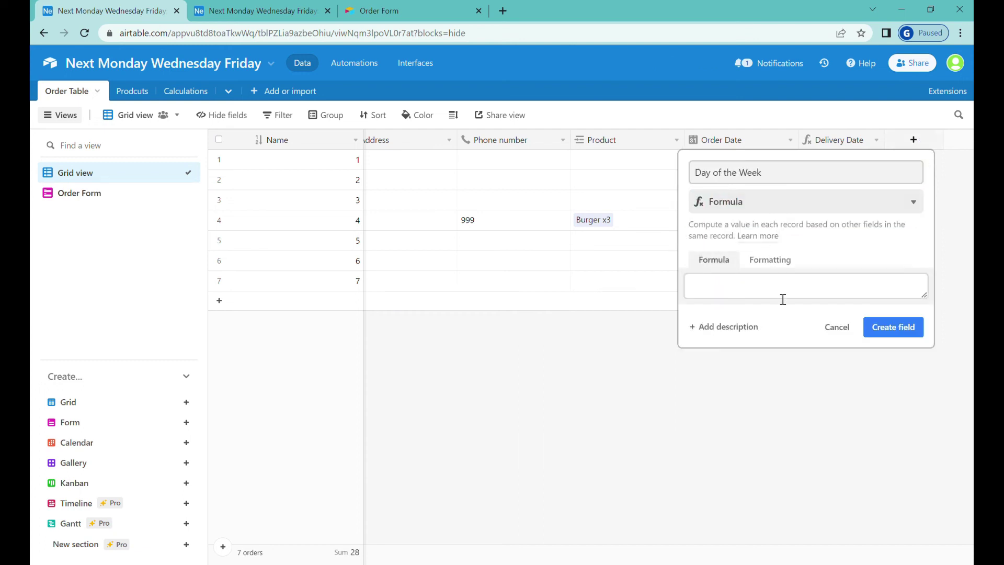
- Give it the formula DATETIME_FORMAT({Delivery Date}, 'DDDD') and create the field
left_click(737, 295)
type("dat")
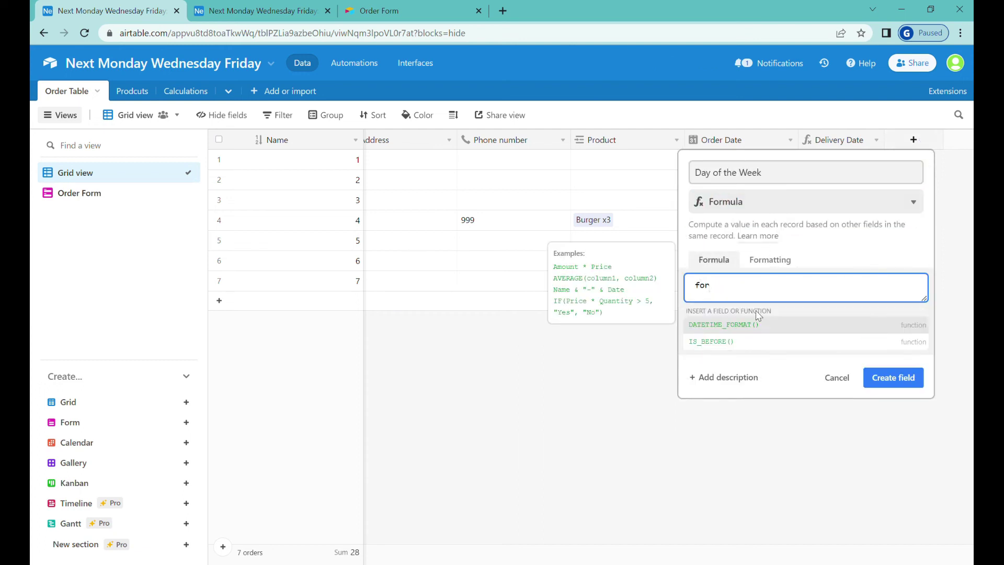
left_click(757, 329)
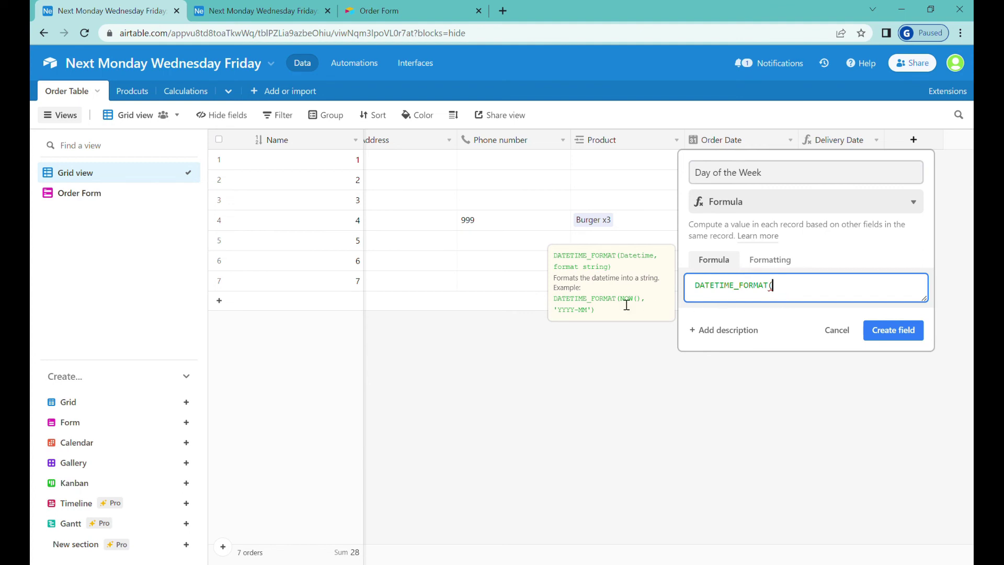
type("date")
left_click(813, 339)
type(", 'DDD")
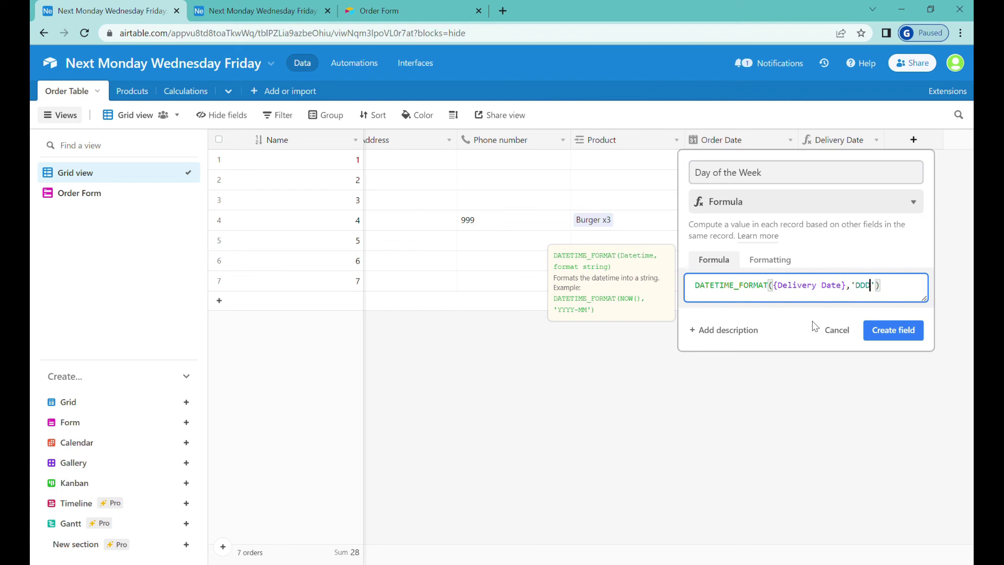
type("D")
left_click(893, 330)
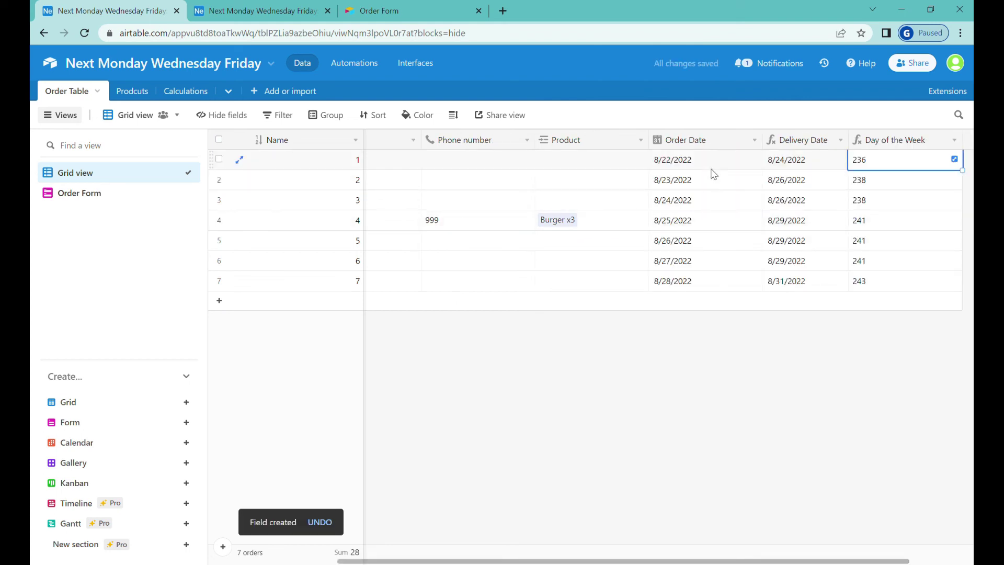
left_click(955, 140)
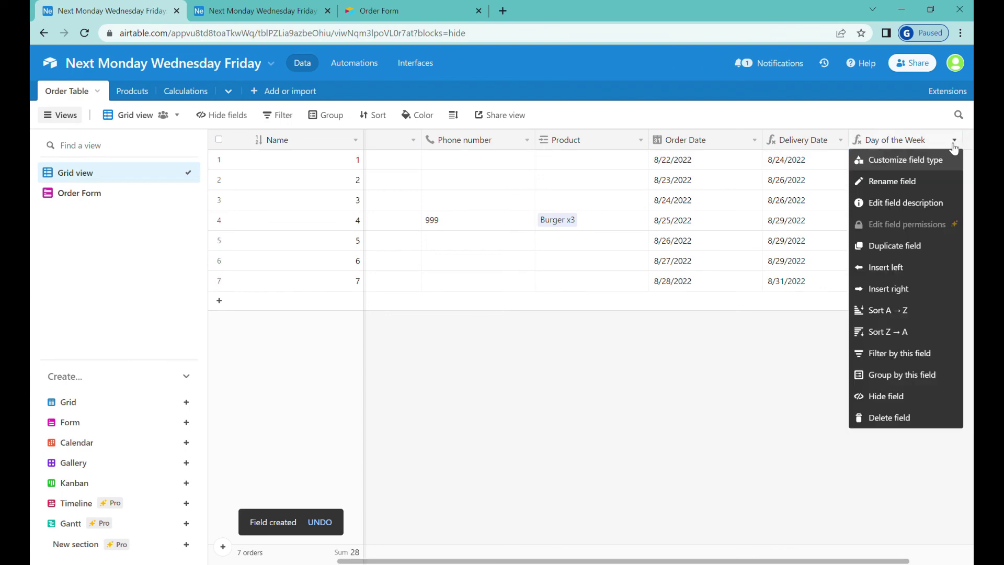
- Scroll the DATETIME_FORMAT specifiers table and highlight dddd, the full weekday name
left_click(932, 161)
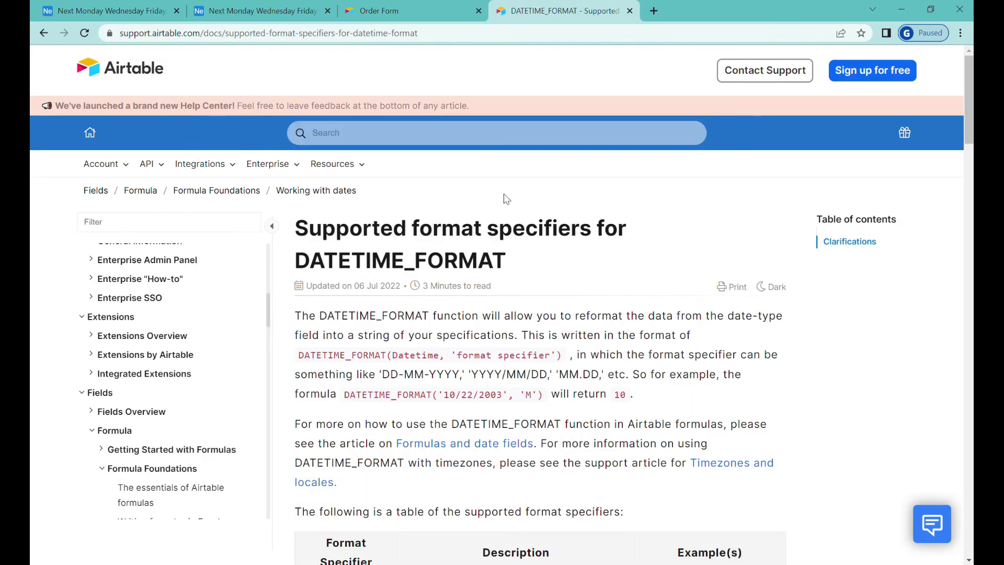
scroll(580, 280, "down", 3)
scroll(580, 287, "down", 8)
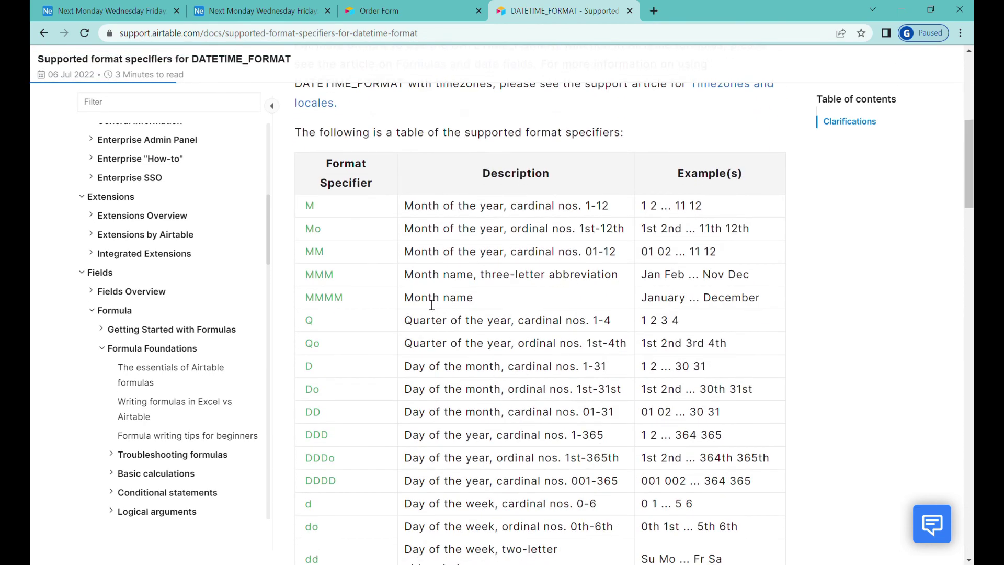
scroll(608, 310, "down", 5)
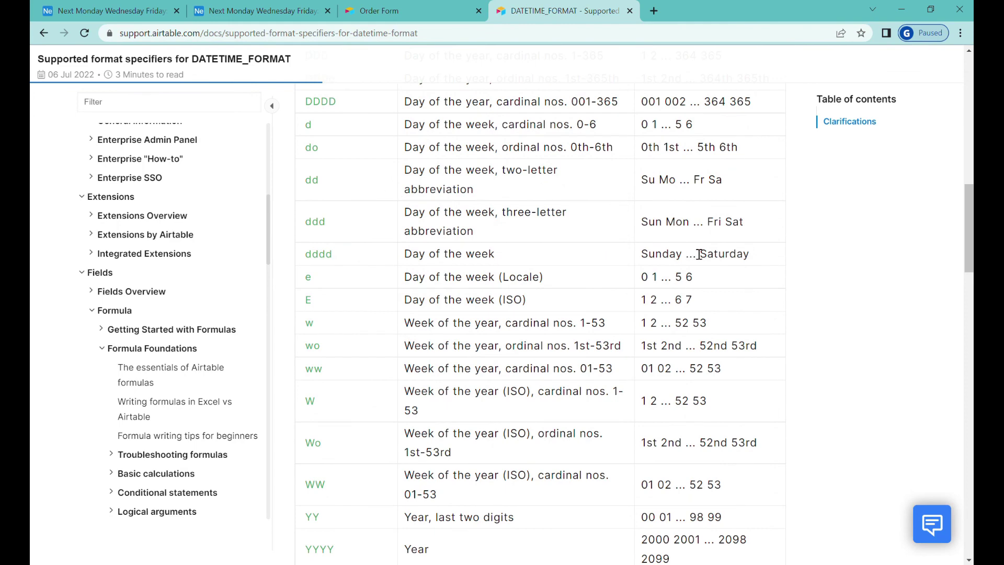
scroll(701, 253, "down", 1)
left_click_drag(493, 196, 494, 212)
left_click(353, 179)
scroll(441, 304, "up", 2)
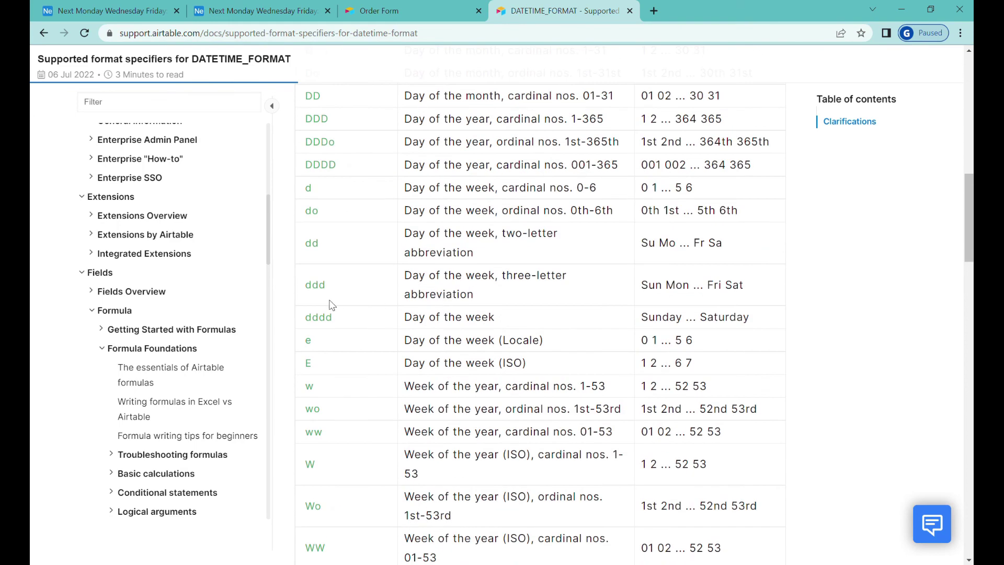
left_click_drag(342, 324, 300, 321)
key("ctrl+c")
scroll(509, 351, "down", 5)
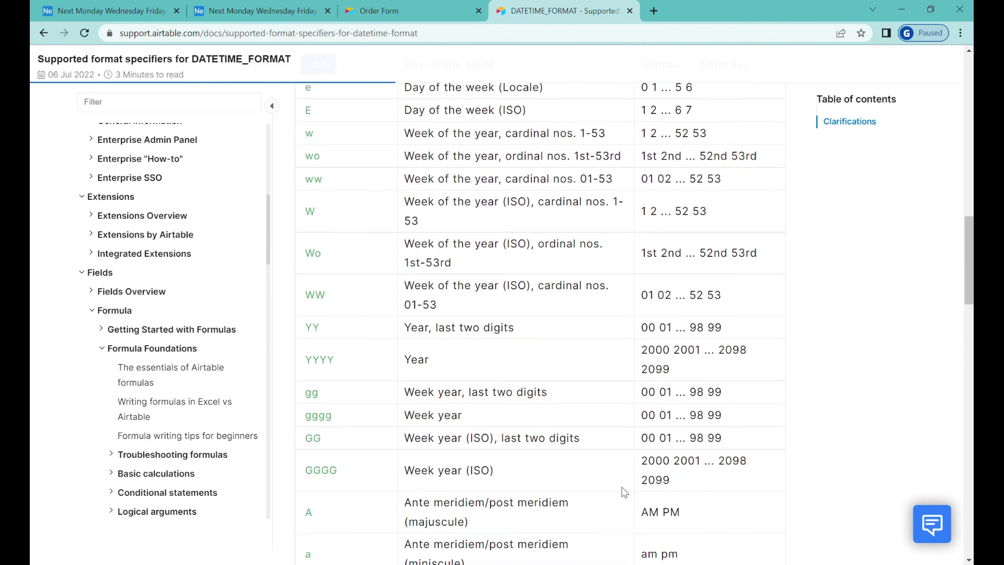
scroll(591, 390, "up", 1)
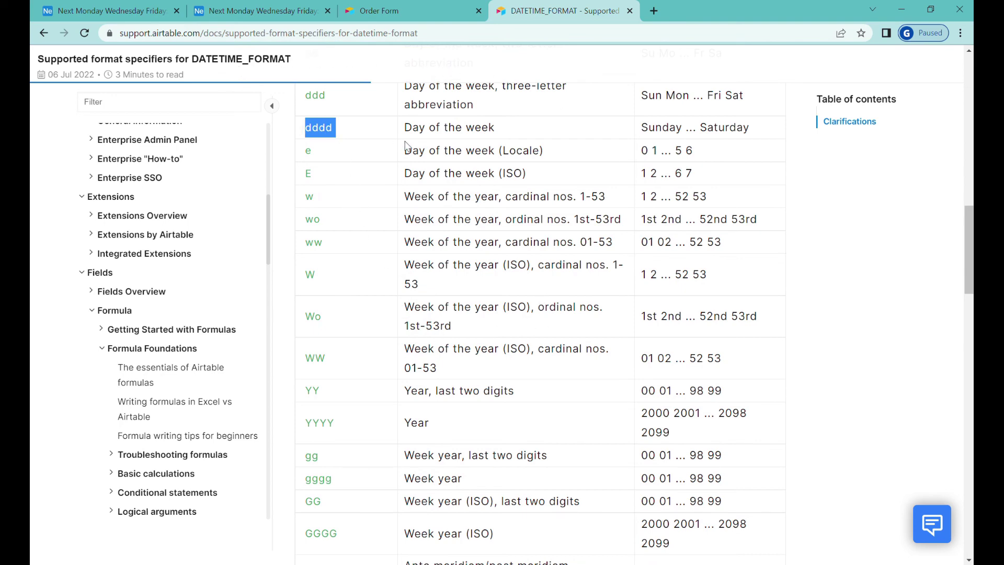
- Change the Day of the Week format code from 'DDDD' to 'dddd' and save
left_click(109, 11)
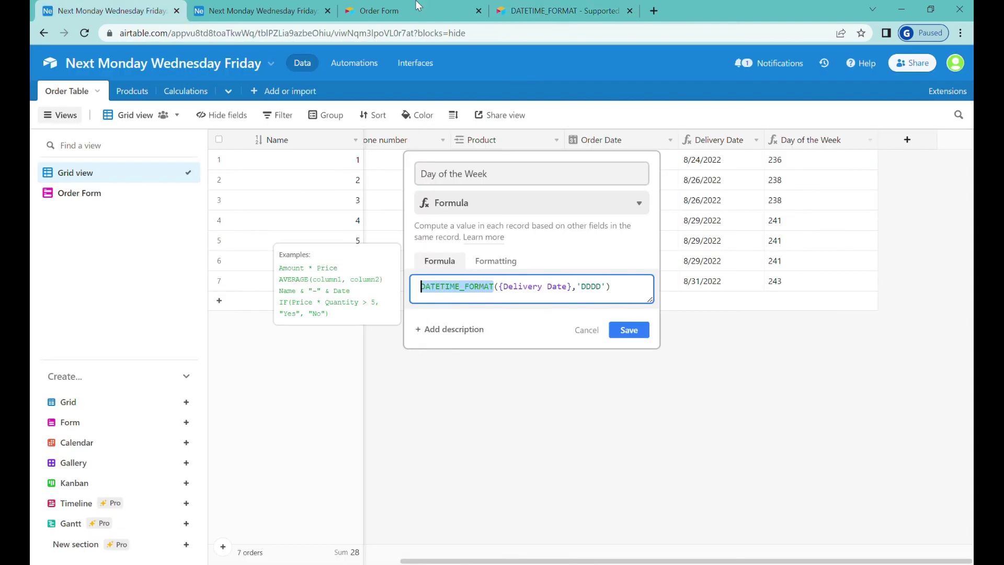
double_click(590, 286)
key("ctrl+v")
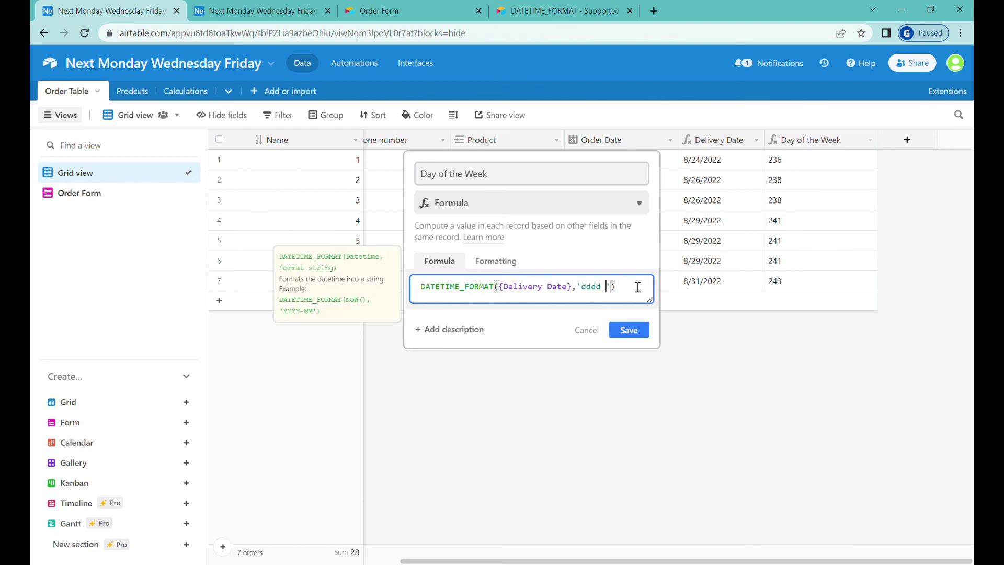
left_click(632, 330)
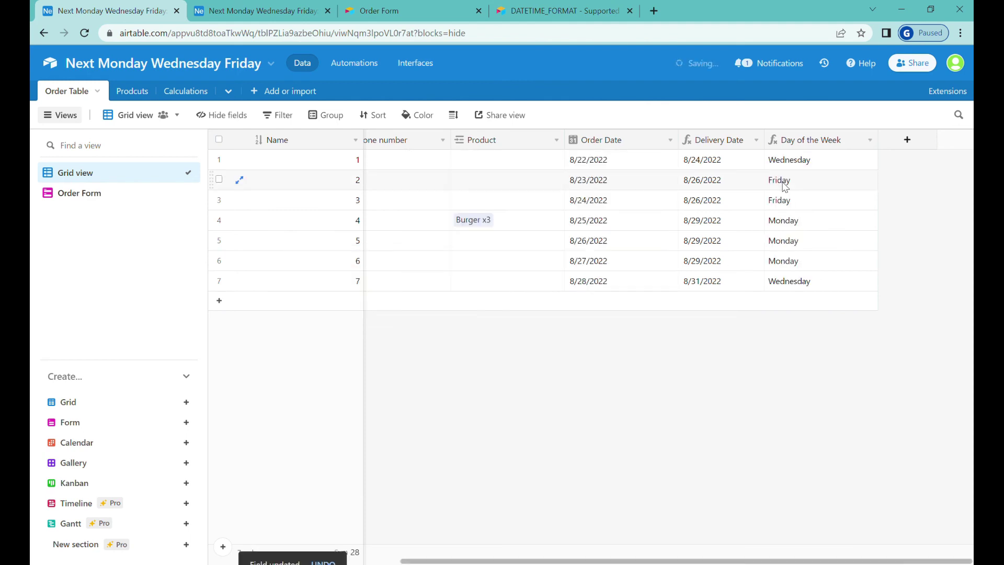
- Check the weekday names shown for orders 1 through 6
left_click(800, 168)
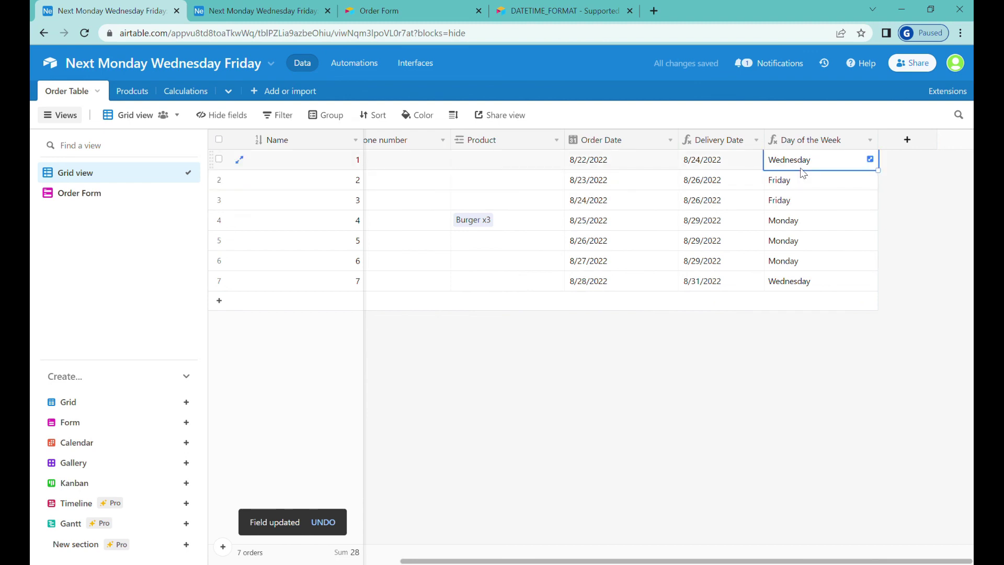
left_click(728, 161)
left_click(812, 165)
left_click(810, 181)
left_click(810, 201)
left_click(811, 225)
left_click(812, 244)
left_click(813, 264)
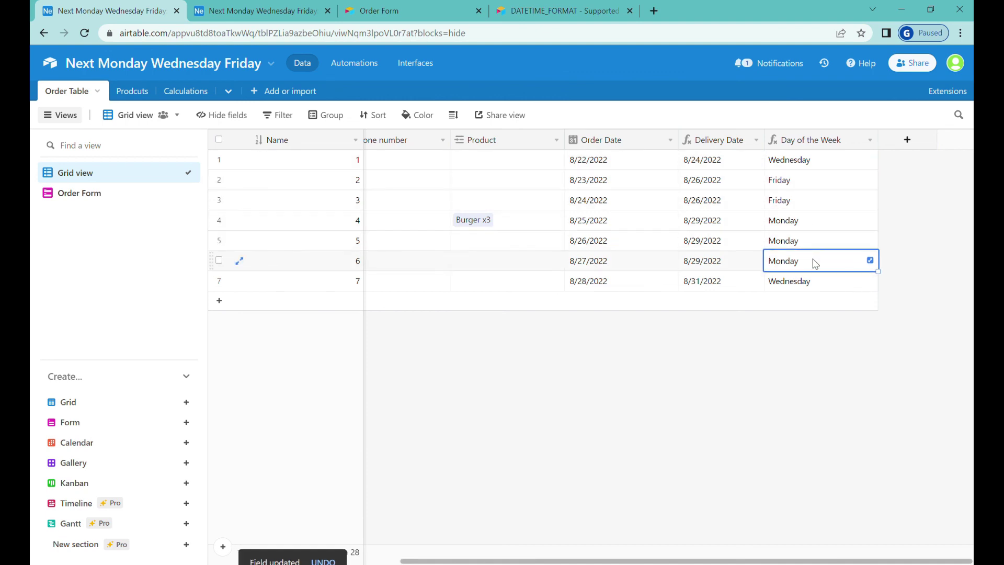
- Change order 7's Order Date to 9/6/2022 so delivery becomes Friday 9/9/2022
double_click(596, 284)
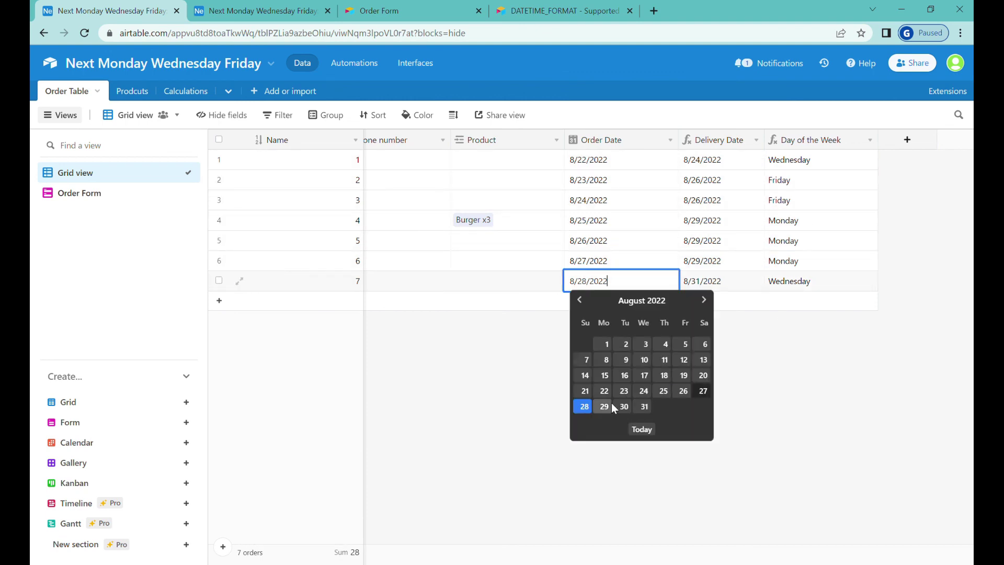
left_click(609, 405)
double_click(601, 293)
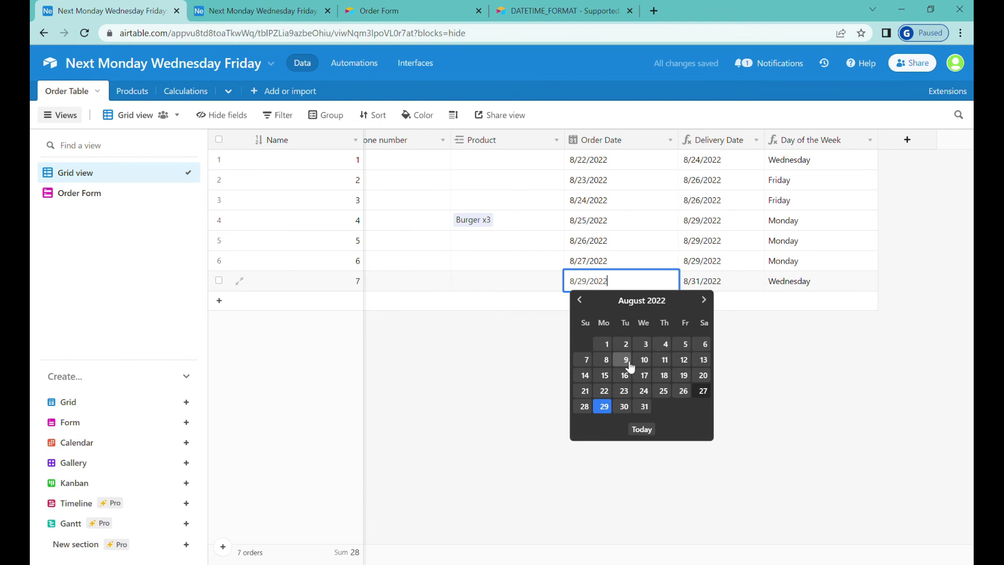
left_click(642, 407)
key("Up")
key("Up")
key("Up")
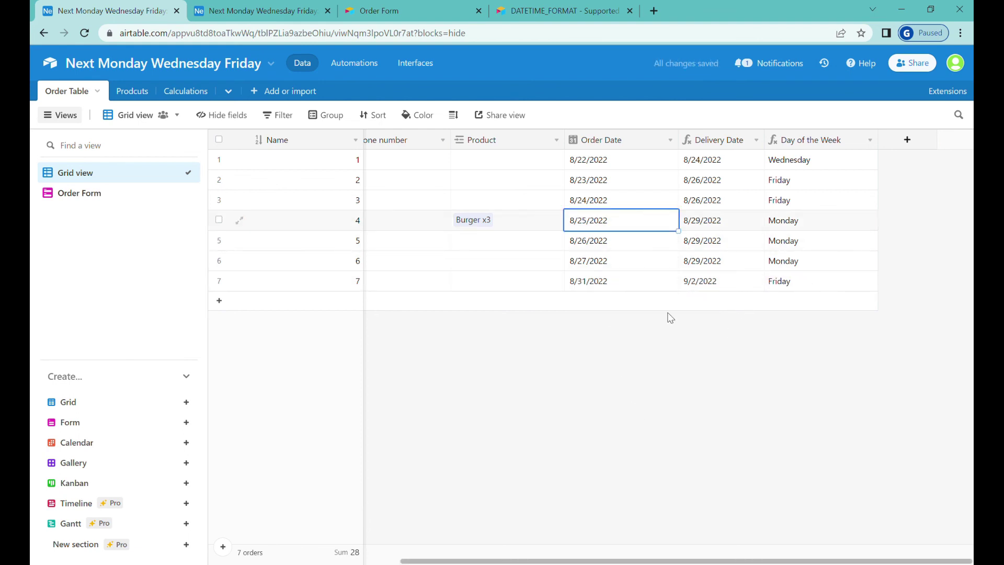
left_click(613, 288)
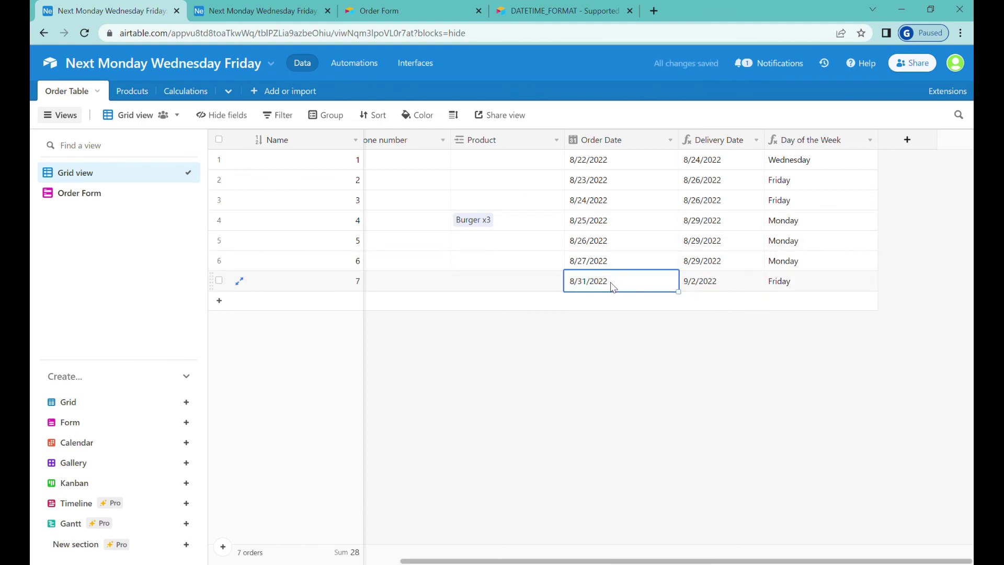
double_click(612, 284)
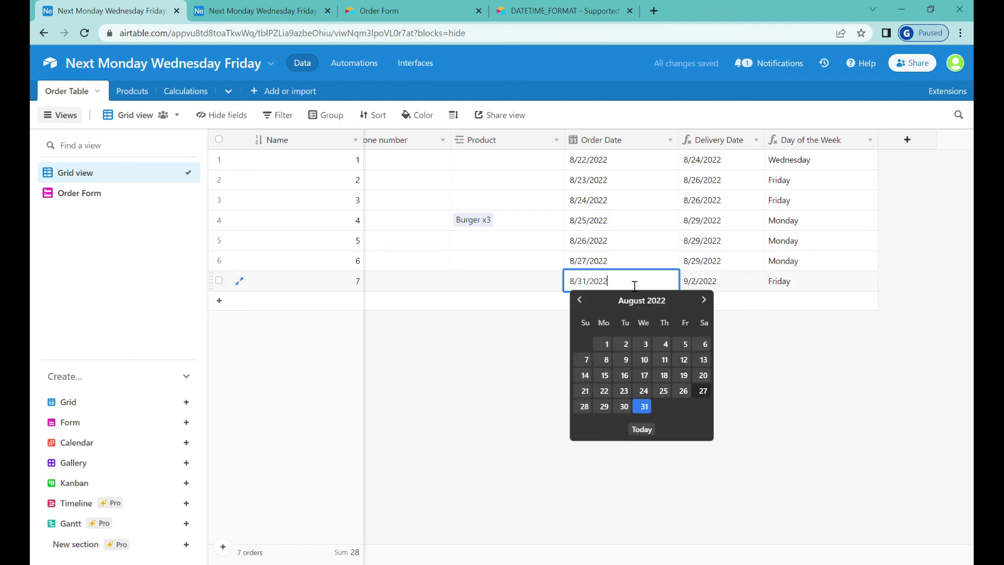
left_click(703, 300)
left_click(623, 361)
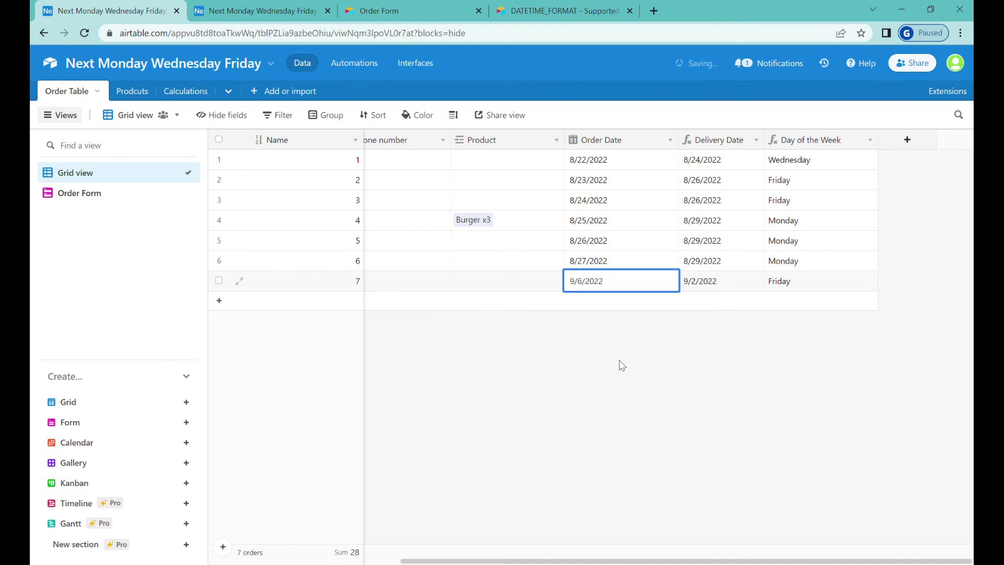
left_click(617, 240)
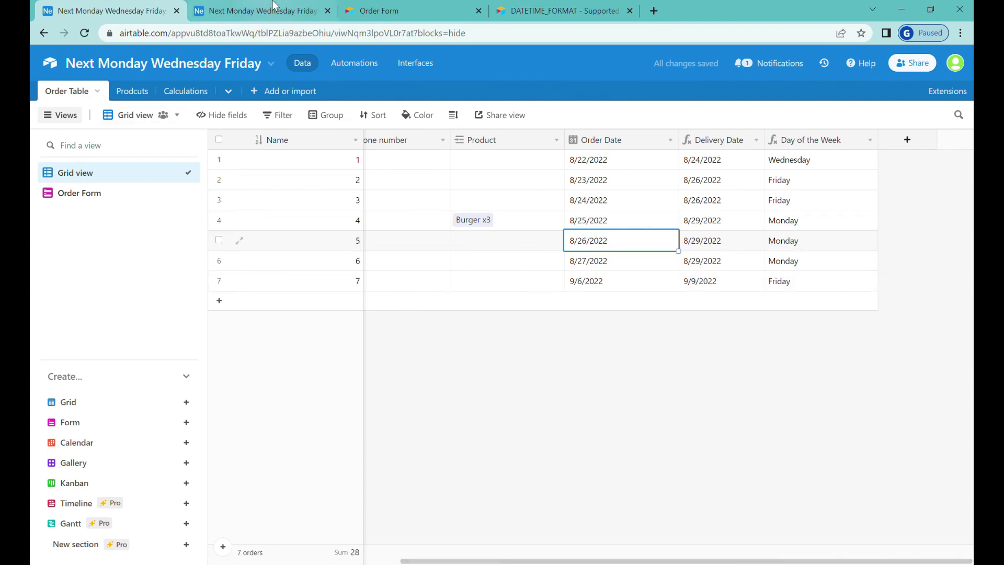
left_click(257, 11)
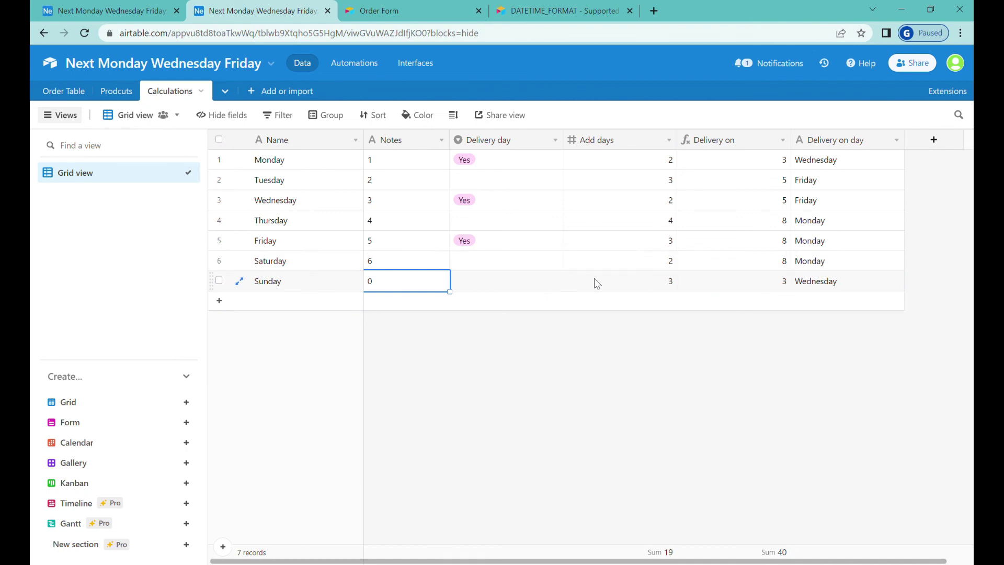
left_click(721, 259)
left_click(657, 166)
left_click(390, 220)
left_click(401, 265)
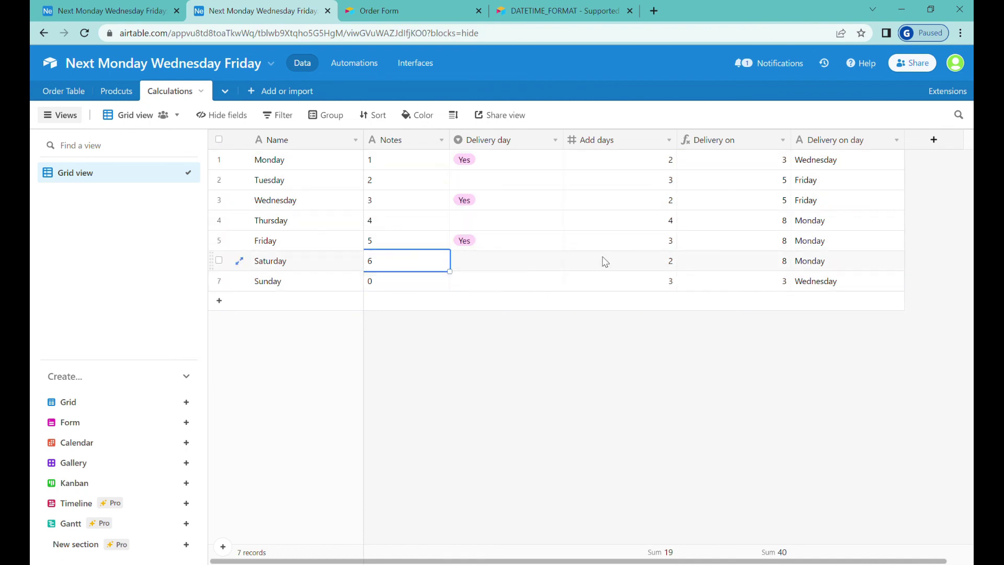
left_click(760, 183)
left_click(767, 238)
key("Down")
left_click(663, 162)
left_click(665, 240)
left_click(665, 281)
left_click(383, 242)
left_click(384, 260)
left_click(63, 91)
left_click(167, 14)
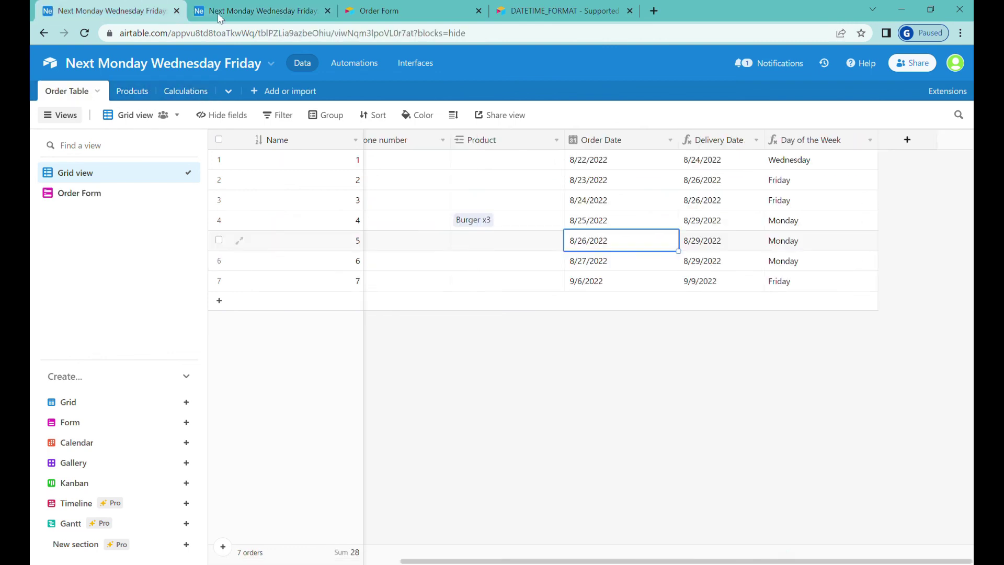